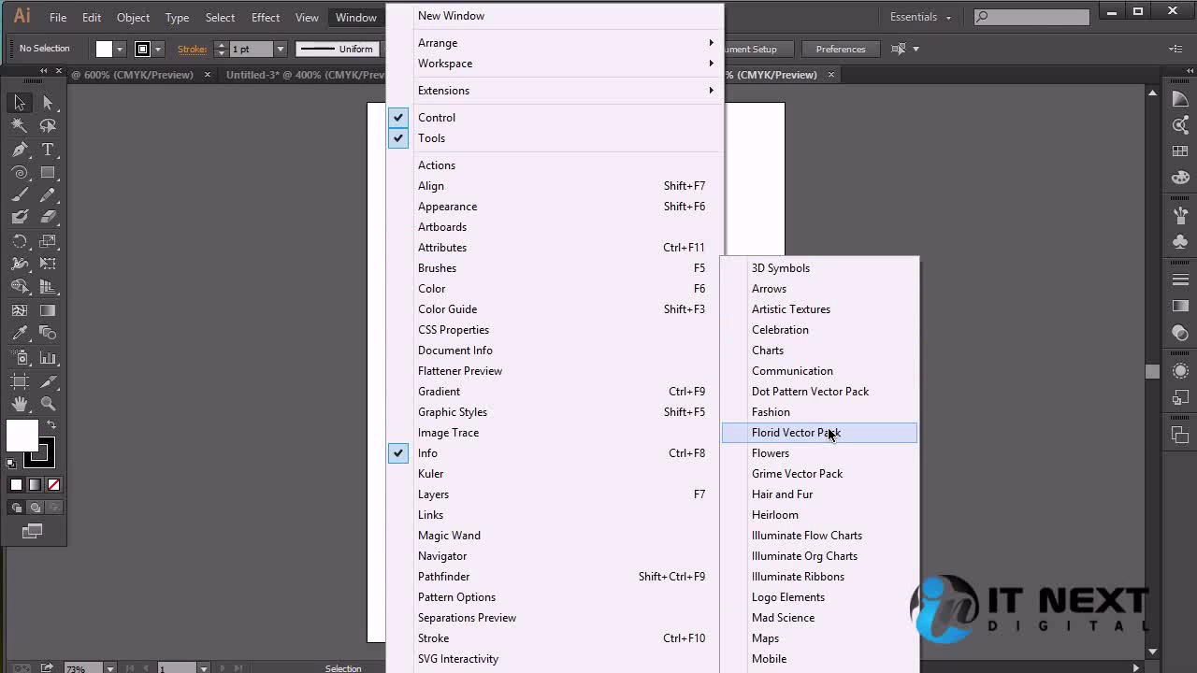
# Show the document's symbols and place a Gerbera symbol on the lower half of the artboard.
pyautogui.click(794, 413)
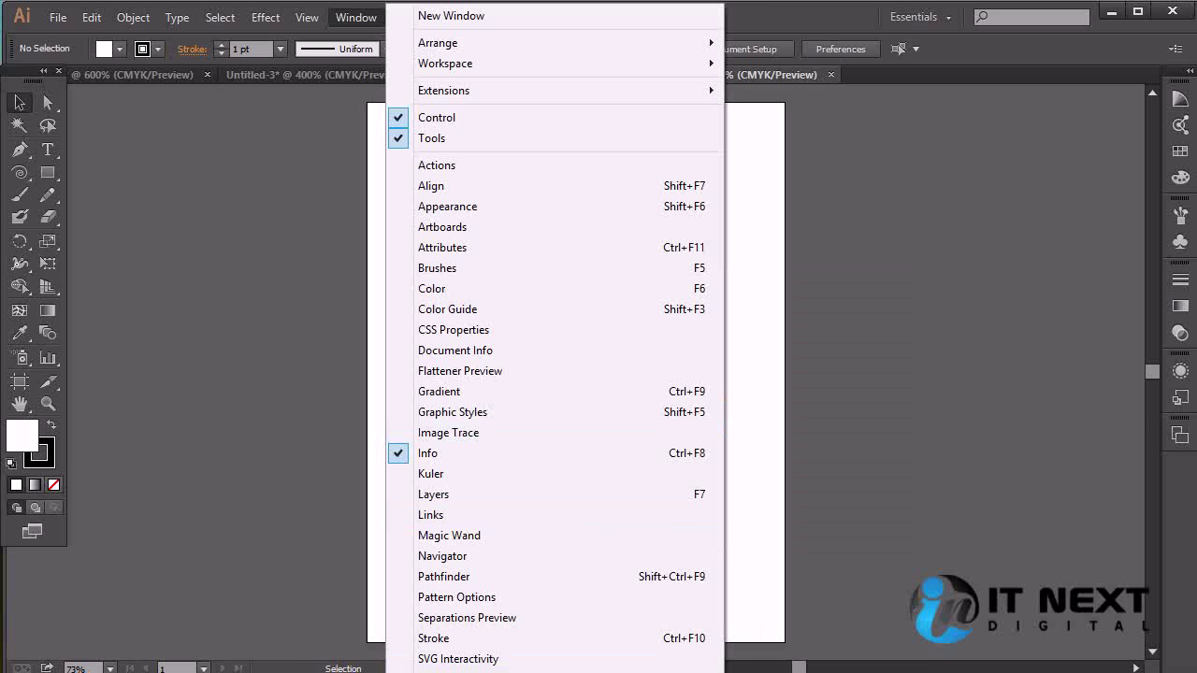
pyautogui.click(441, 672)
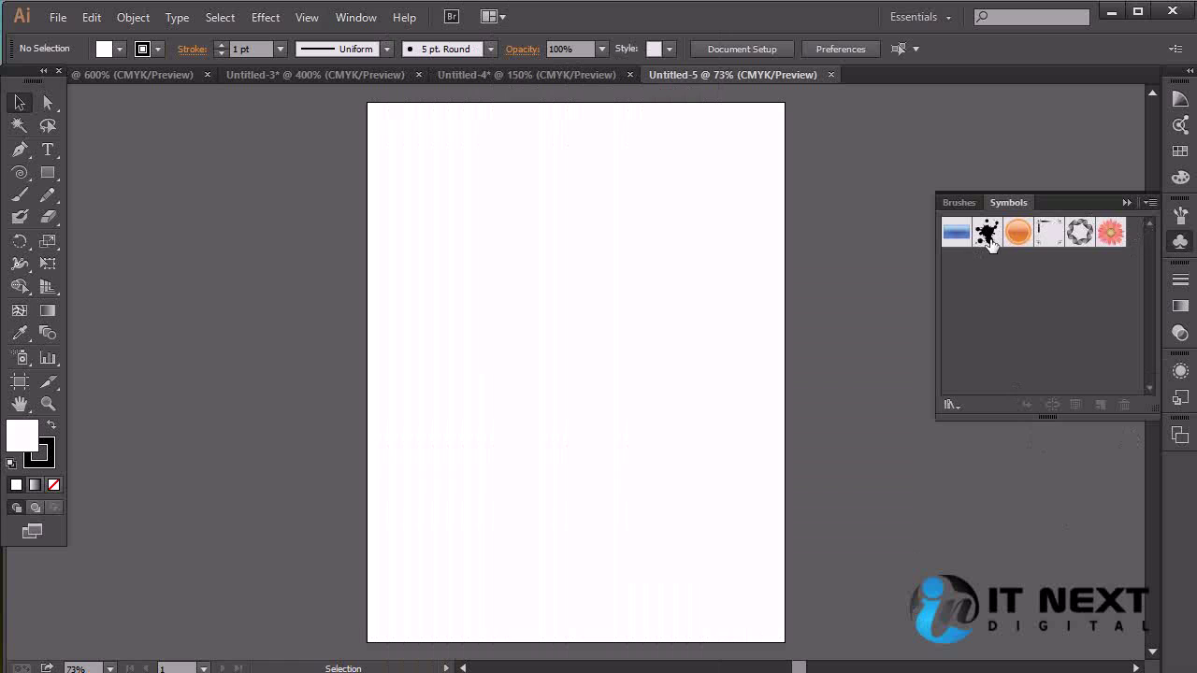
pyautogui.click(1112, 235)
pyautogui.moveTo(1112, 236); pyautogui.dragTo(793, 561)
pyautogui.click(894, 461)
pyautogui.moveTo(735, 456); pyautogui.dragTo(621, 455)
pyautogui.click(775, 452)
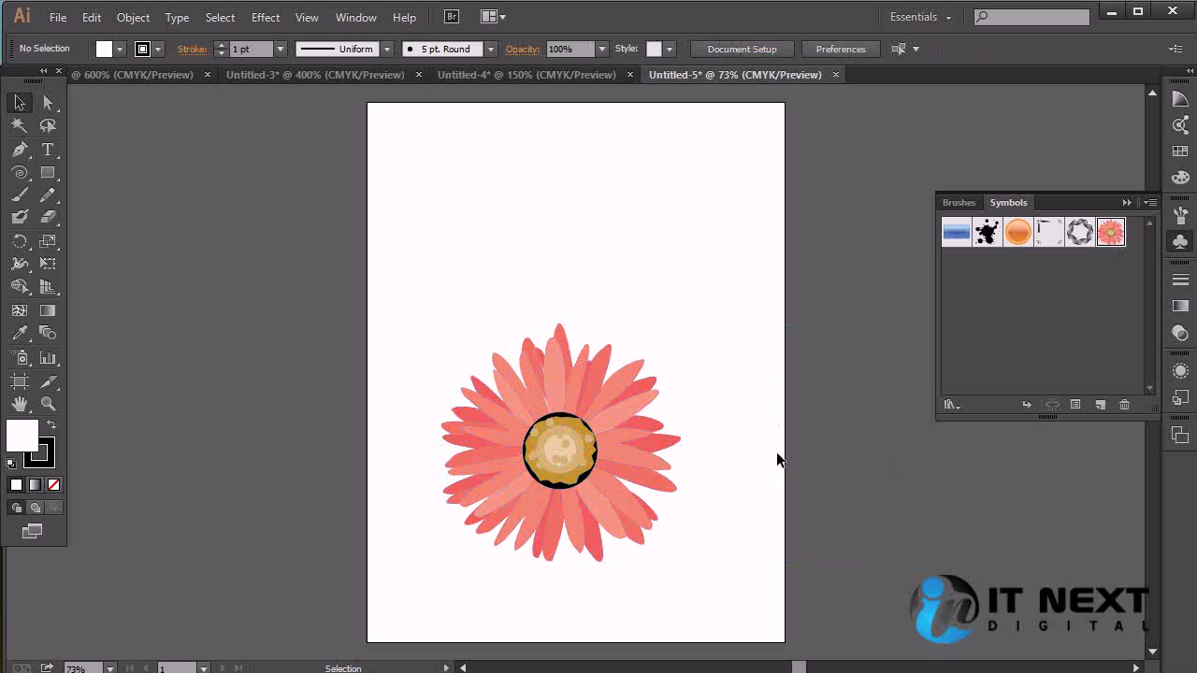
# Place an Illuminated Orange symbol above the flower, scale it down and move it to the artboard's upper-left corner.
pyautogui.moveTo(1016, 241); pyautogui.dragTo(701, 363)
pyautogui.moveTo(682, 323); pyautogui.dragTo(622, 249)
pyautogui.click(692, 285)
pyautogui.moveTo(568, 200); pyautogui.dragTo(496, 218)
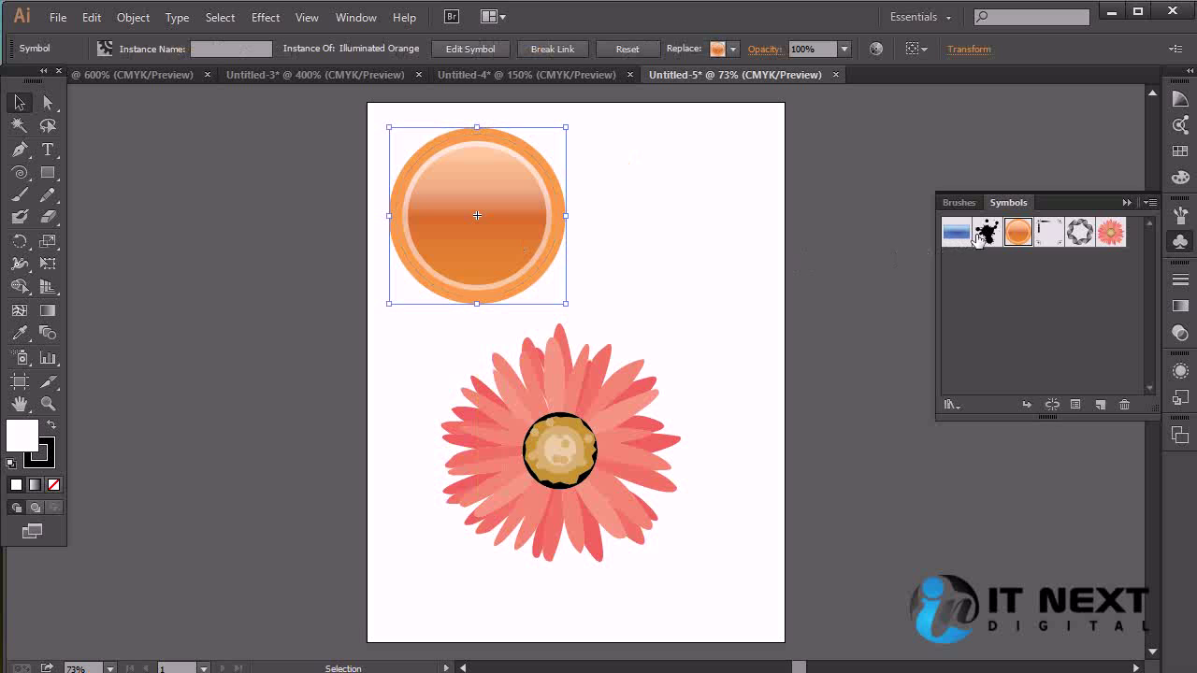
# Place an enlarged Vector Grime symbol at the artboard's upper right and shift the gerbera slightly down and left.
pyautogui.moveTo(986, 231); pyautogui.dragTo(663, 226)
pyautogui.moveTo(721, 291); pyautogui.dragTo(778, 352)
pyautogui.click(835, 353)
pyautogui.click(632, 436)
pyautogui.moveTo(632, 437); pyautogui.dragTo(609, 465)
pyautogui.click(774, 404)
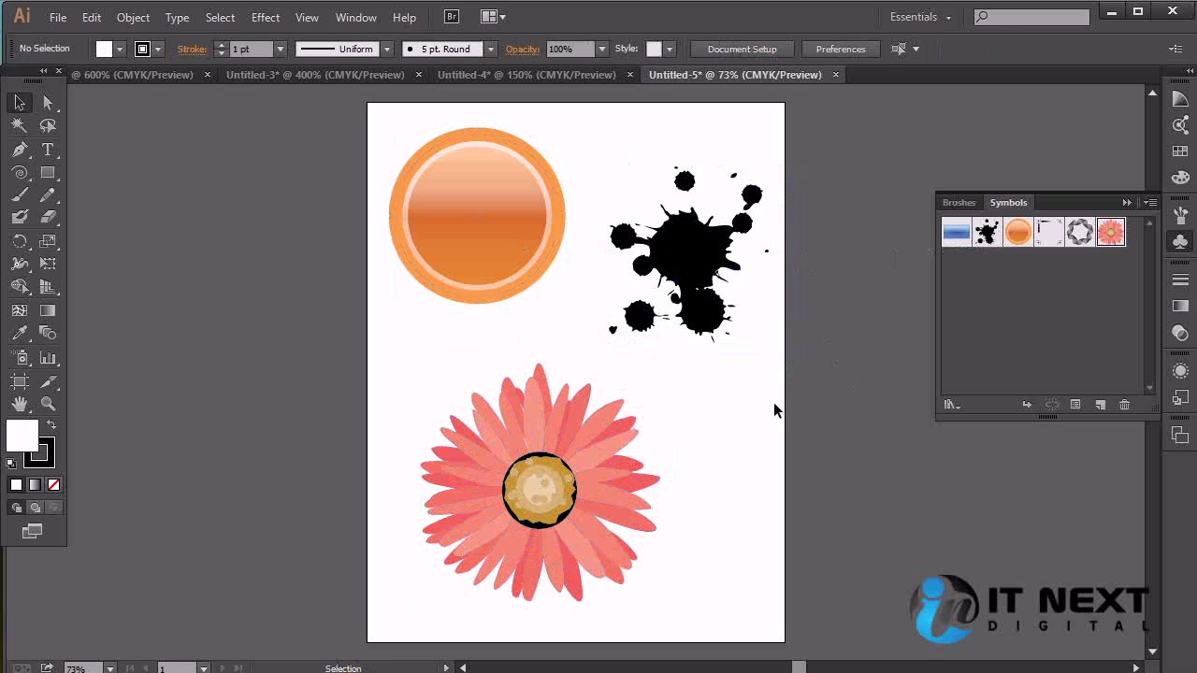
pyautogui.click(703, 298)
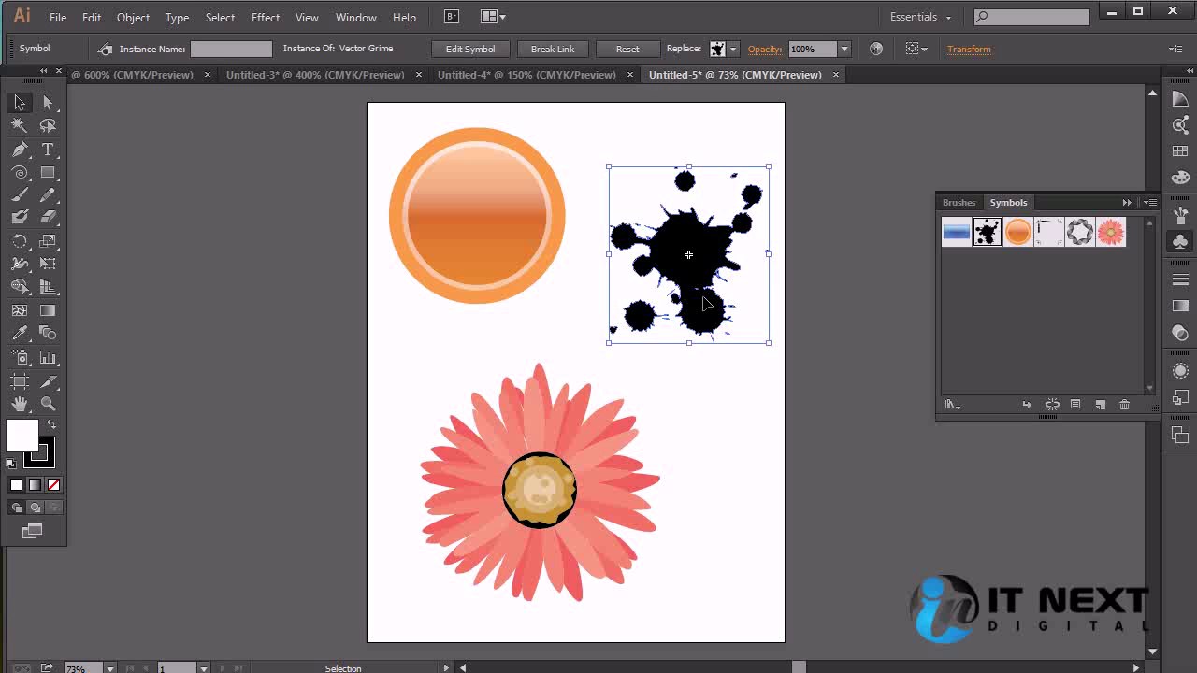
pyautogui.click(729, 427)
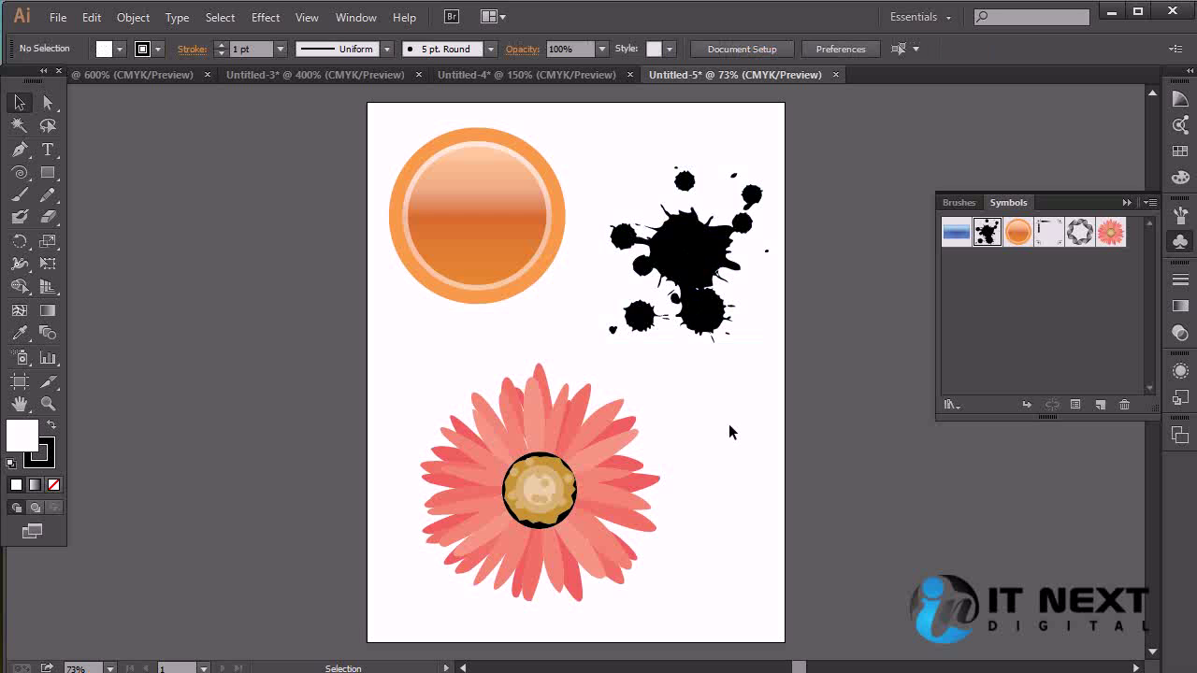
# Scale the gerbera symbol down on the lower part of the artboard.
pyautogui.hotkey('ctrl', '=')
pyautogui.hotkey('ctrl', '=')
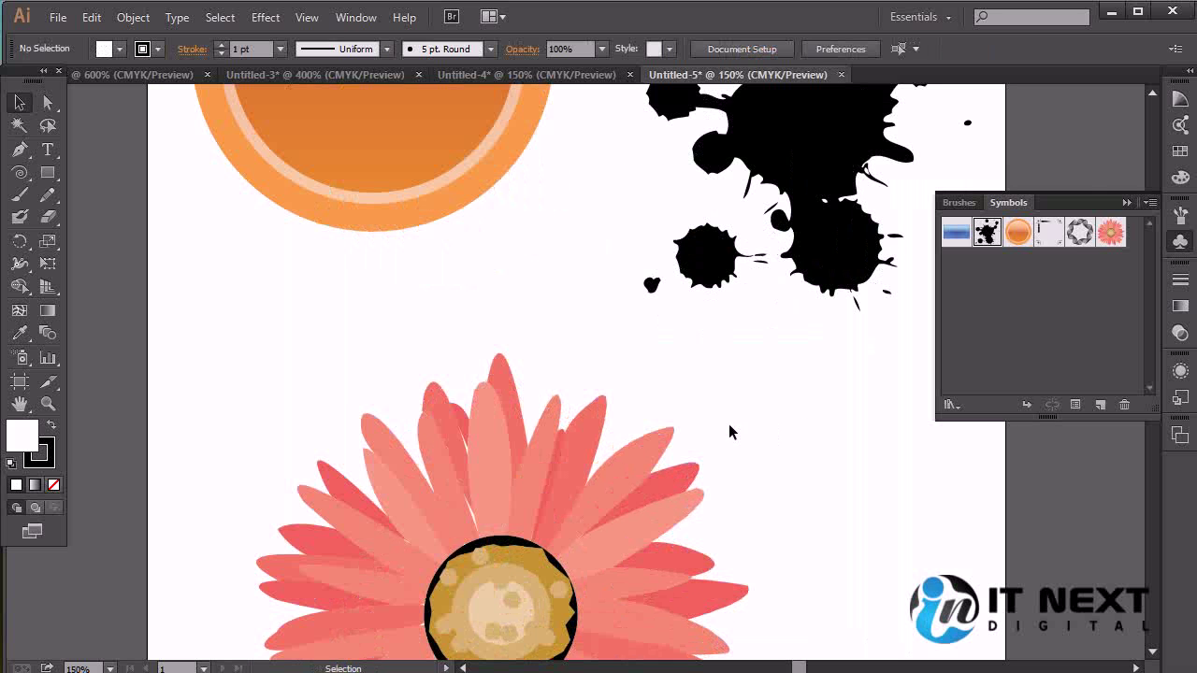
pyautogui.moveTo(722, 410); pyautogui.dragTo(808, 214)
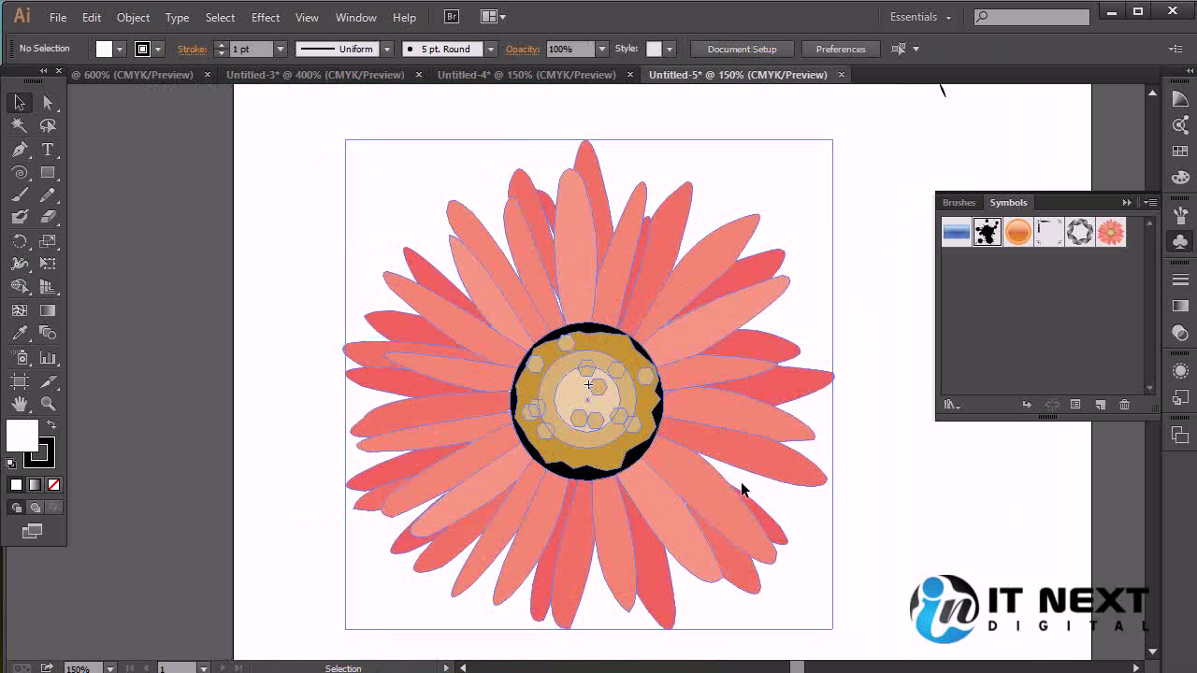
pyautogui.click(714, 496)
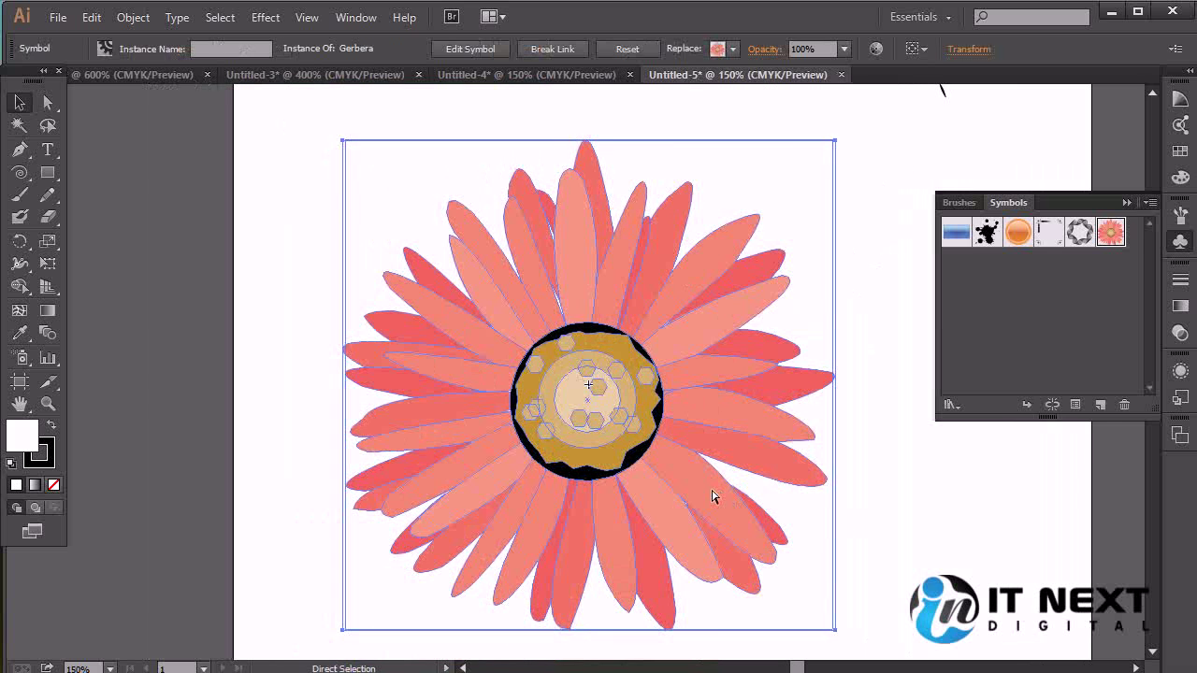
pyautogui.hotkey('ctrl', '-')
pyautogui.hotkey('ctrl', '-')
pyautogui.hotkey('ctrl', '-')
pyautogui.moveTo(661, 457); pyautogui.dragTo(566, 439)
pyautogui.click(731, 383)
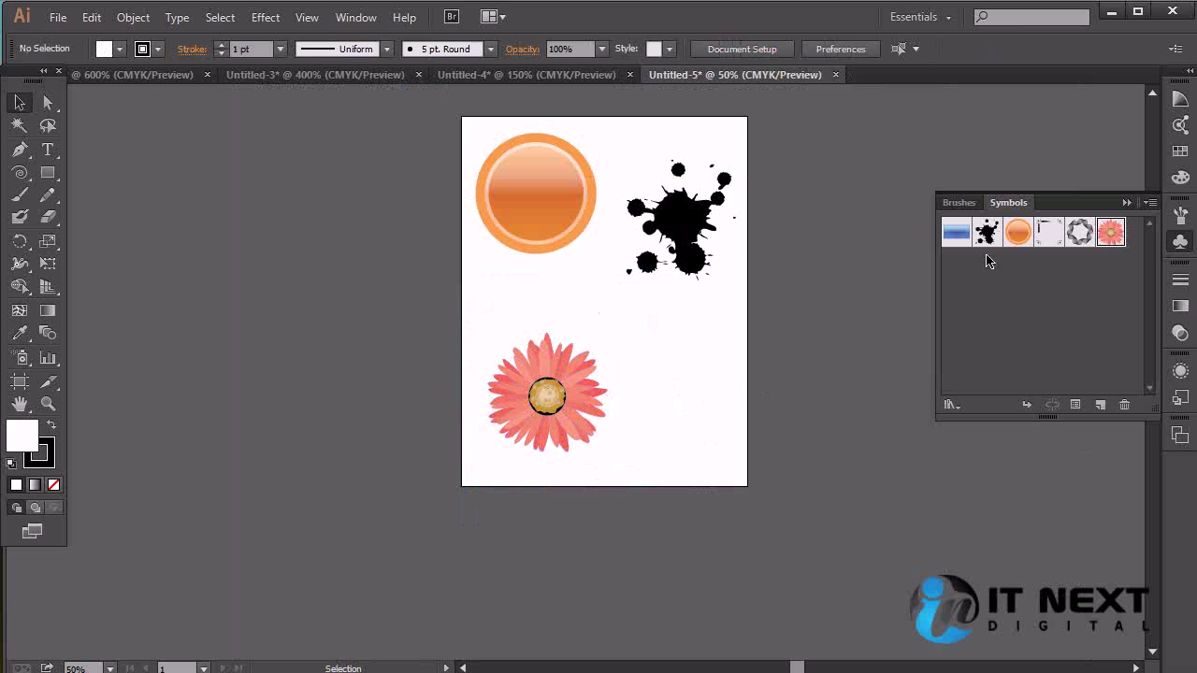
# Place a Ribbon symbol on the lower half of the artboard, scale it down and move the gerbera into its centre.
pyautogui.click(1080, 230)
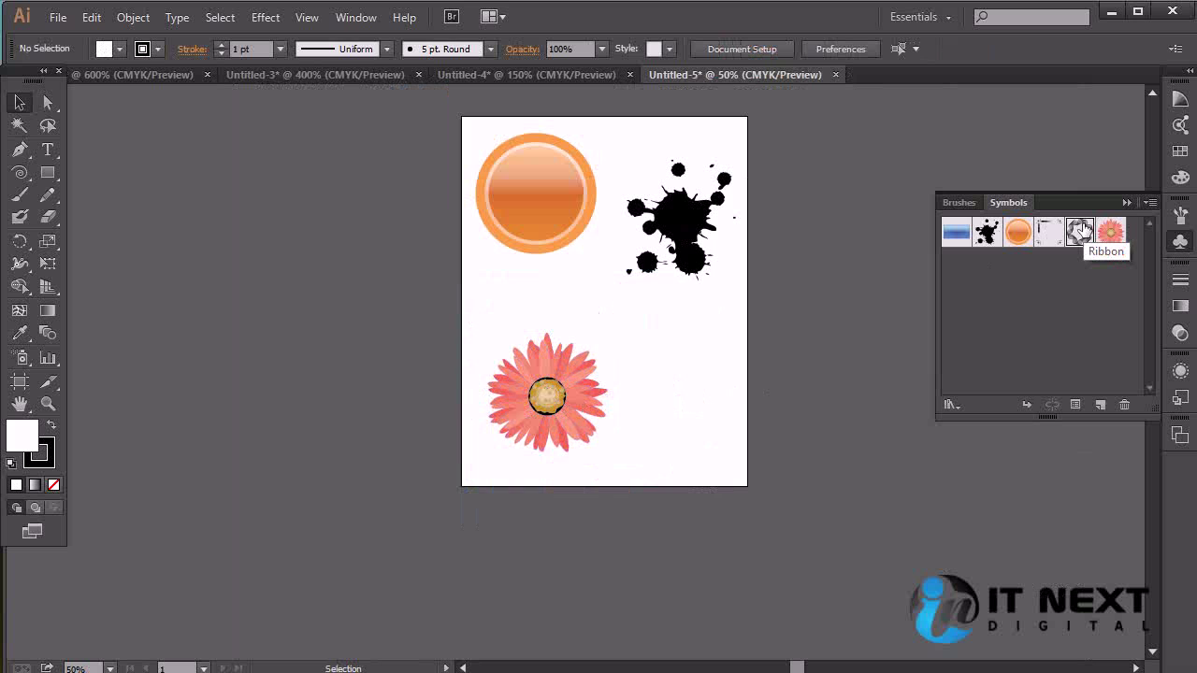
pyautogui.moveTo(1082, 230); pyautogui.dragTo(823, 508)
pyautogui.moveTo(791, 421); pyautogui.dragTo(710, 362)
pyautogui.moveTo(548, 393); pyautogui.dragTo(677, 380)
pyautogui.moveTo(742, 431); pyautogui.dragTo(686, 385)
pyautogui.click(808, 420)
# Select the ribbon together with the gerbera and reposition the pair below the orange button.
pyautogui.moveTo(787, 322); pyautogui.dragTo(554, 443)
pyautogui.moveTo(702, 398); pyautogui.dragTo(624, 430)
pyautogui.click(830, 468)
pyautogui.click(601, 404)
pyautogui.click(725, 370)
# Delete the ribbon and gerbera symbols from the artboard.
pyautogui.moveTo(687, 316); pyautogui.dragTo(451, 458)
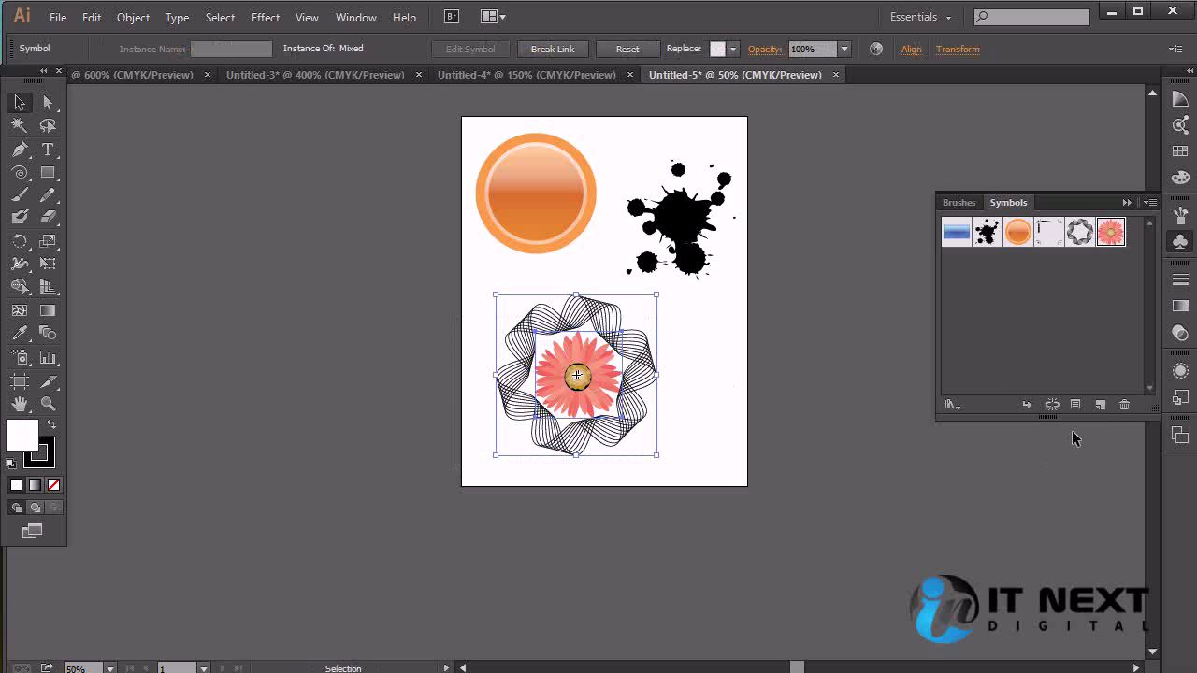
pyautogui.click(710, 376)
pyautogui.moveTo(705, 340); pyautogui.dragTo(435, 417)
pyautogui.press('Delete')
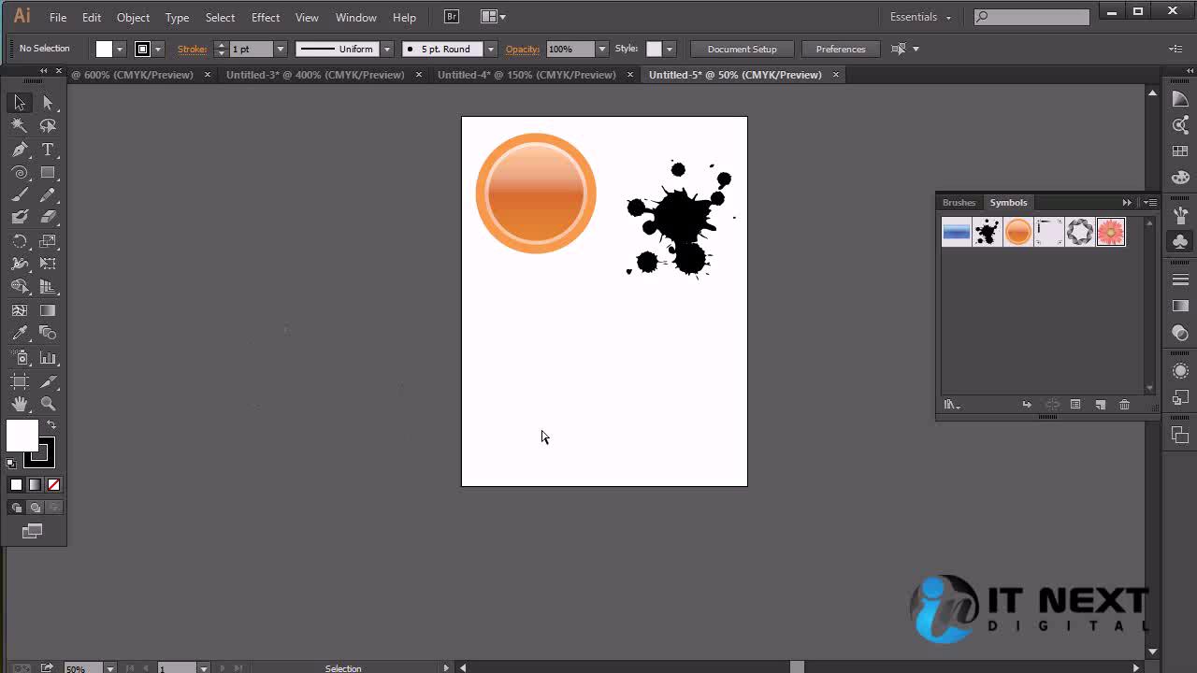
# Draw a wide horizontal ellipse in the empty area below the orange button and the ink splatter.
pyautogui.hotkey('ctrl', '+')
pyautogui.hotkey('ctrl', '+')
pyautogui.moveTo(541, 430); pyautogui.dragTo(522, 484)
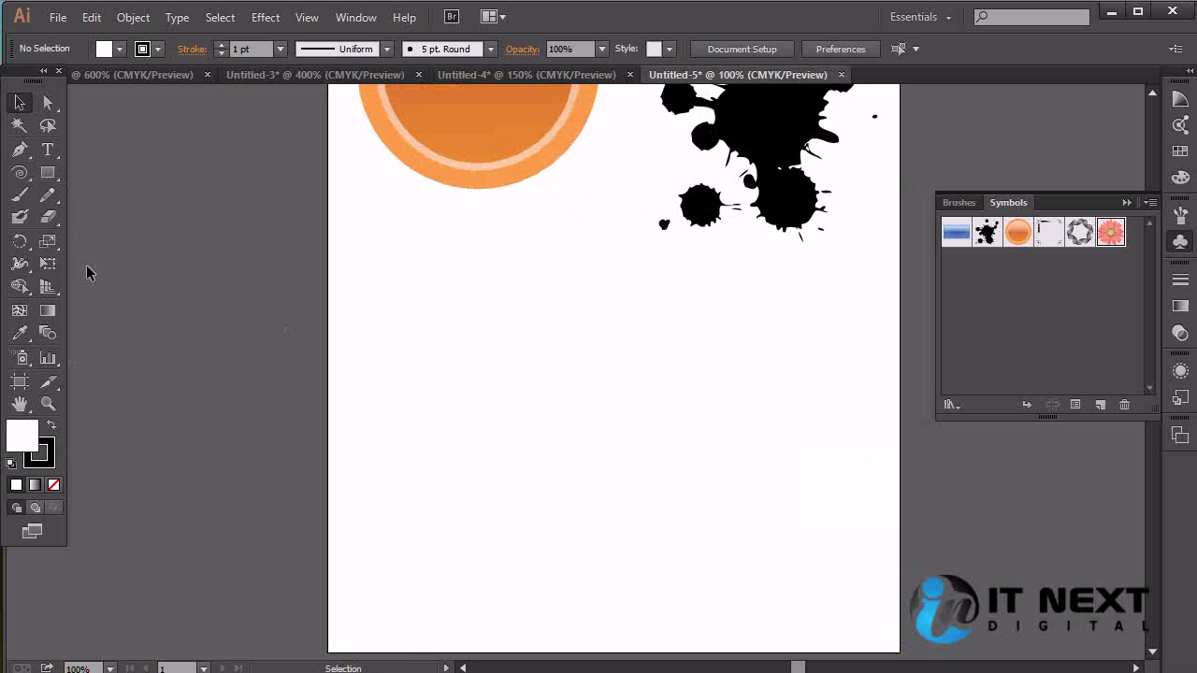
pyautogui.moveTo(48, 172); pyautogui.dragTo(133, 214)
pyautogui.moveTo(496, 354); pyautogui.dragTo(787, 527)
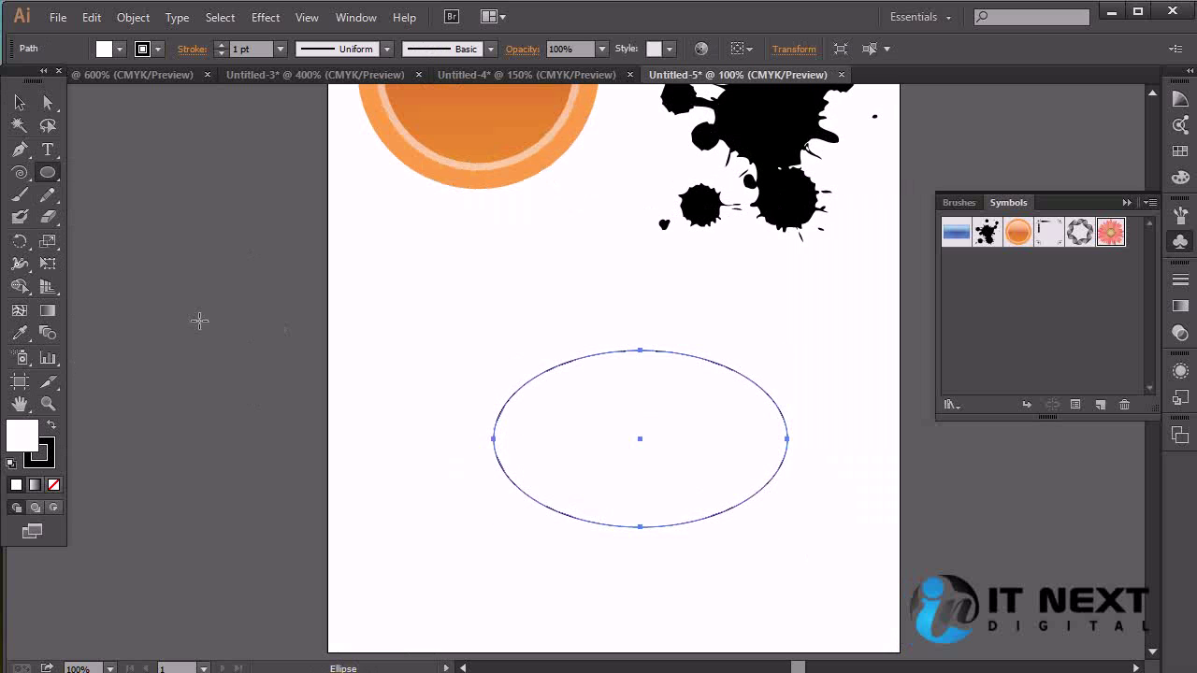
# Remove the ellipse's stroke and give it a medium green fill.
pyautogui.click(53, 485)
pyautogui.click(23, 430)
pyautogui.moveTo(995, 221); pyautogui.dragTo(1027, 170)
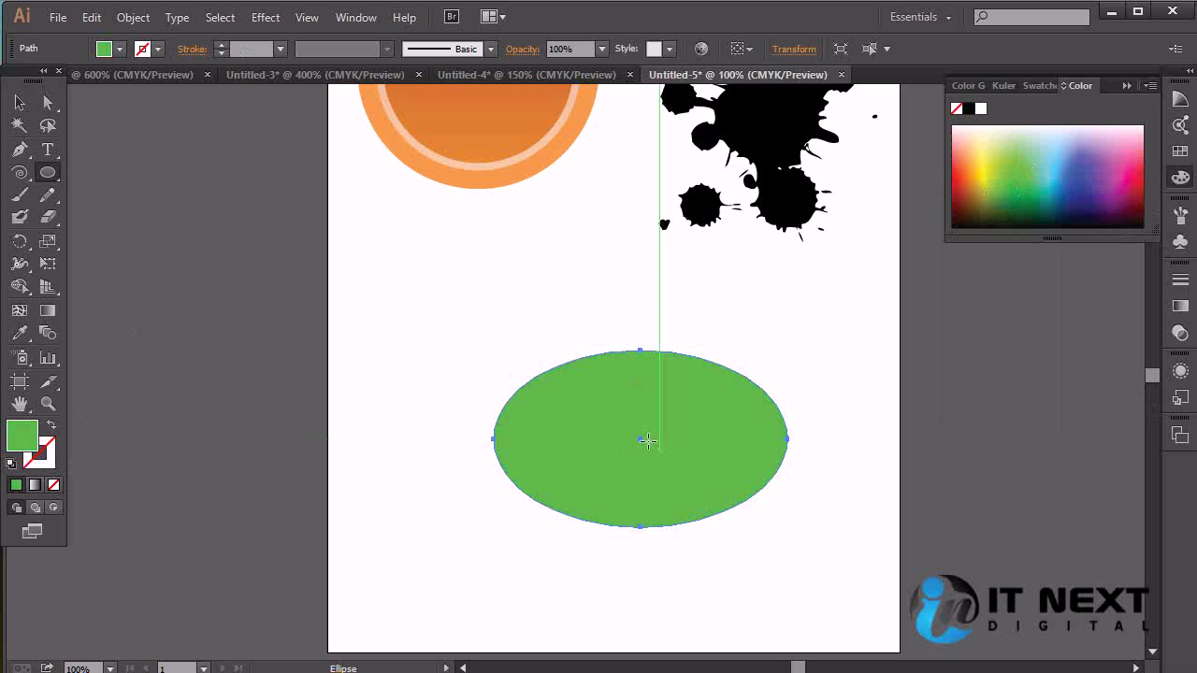
# Delete the ellipse's bottom anchor point with the Pen tool and convert its left anchor into a sharp corner.
pyautogui.press('p')
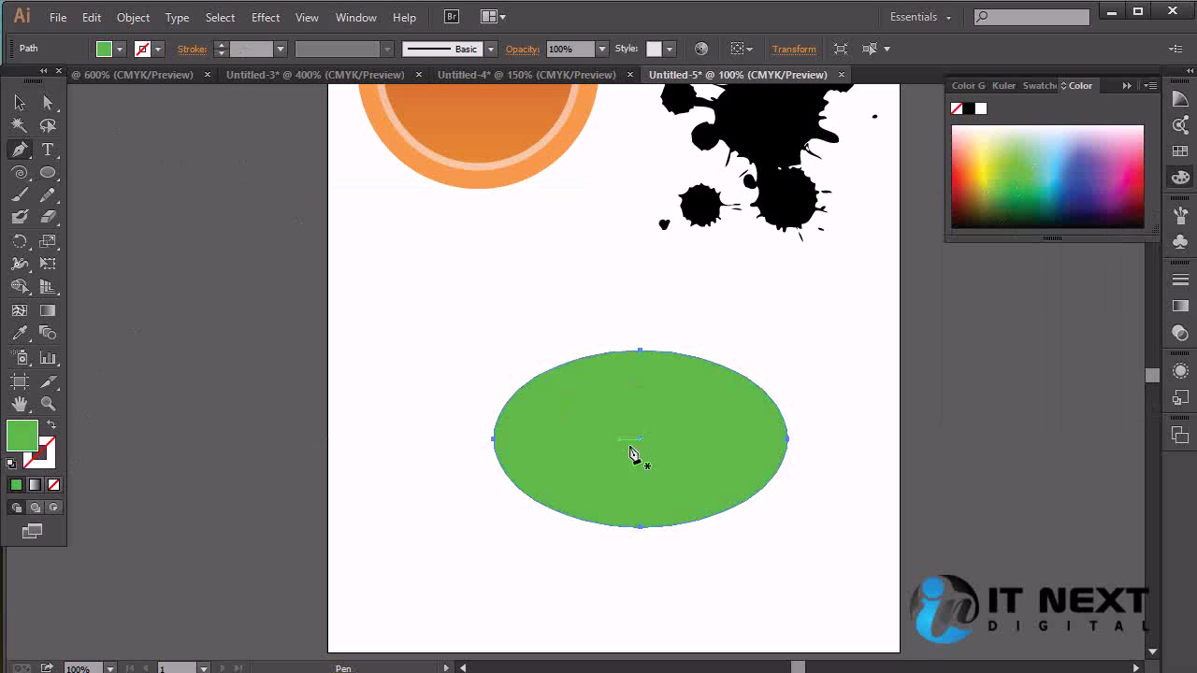
pyautogui.click(640, 527)
pyautogui.click(641, 530)
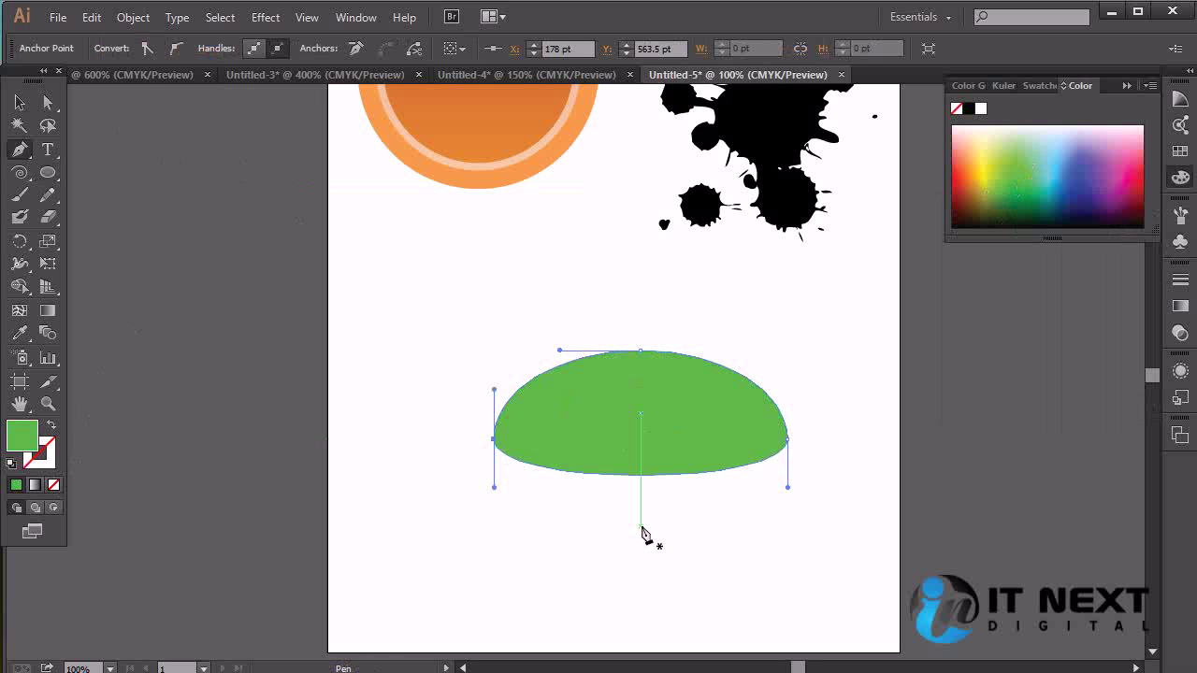
pyautogui.keyDown('alt'); pyautogui.click(493, 438); pyautogui.keyUp('alt')
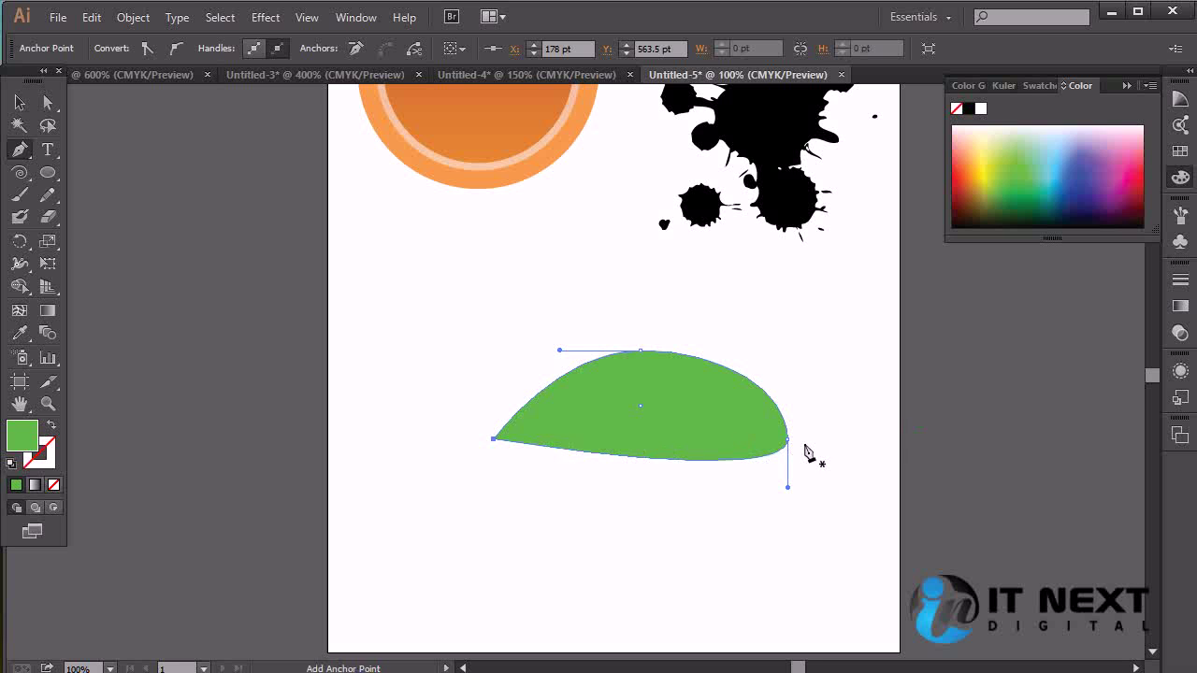
# Rotate the green shape upright with its pointed end on top and move it slightly up and left.
pyautogui.click(19, 102)
pyautogui.moveTo(797, 347); pyautogui.dragTo(705, 523)
pyautogui.click(791, 458)
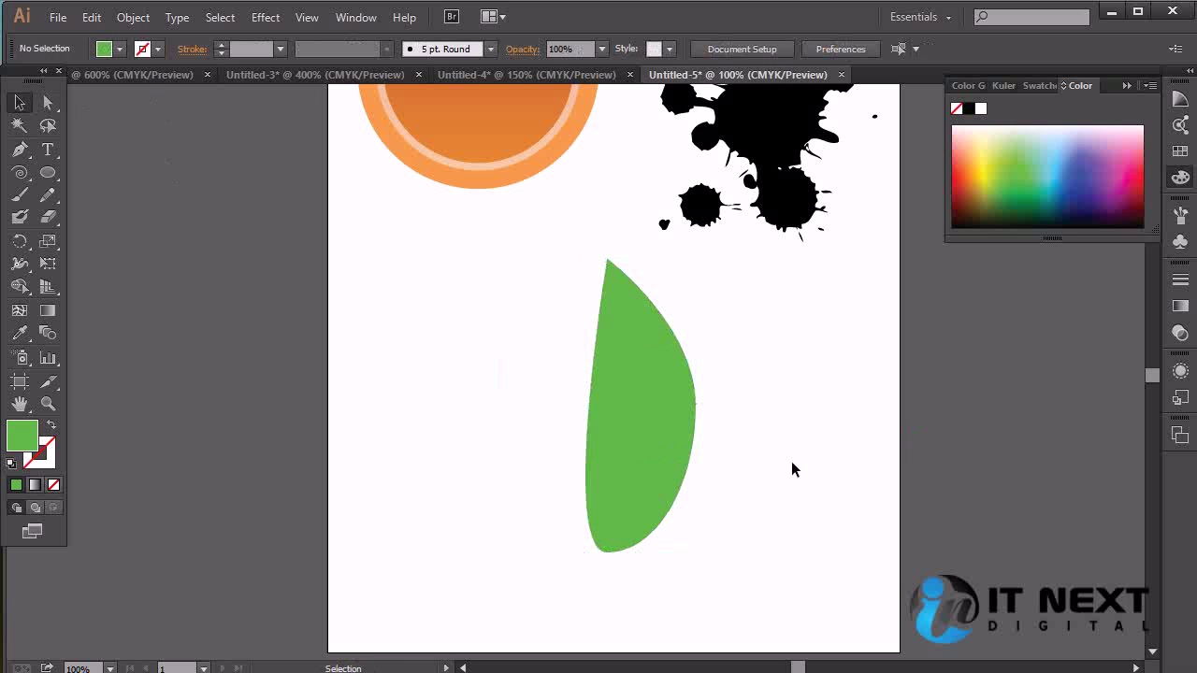
pyautogui.click(639, 439)
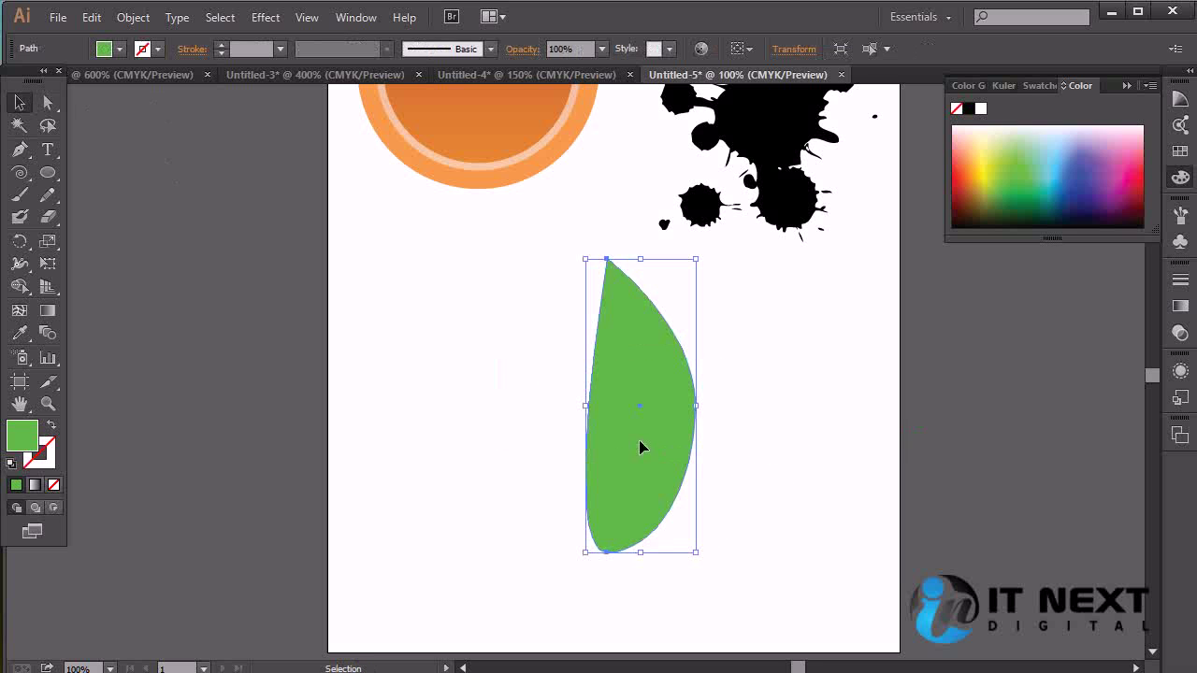
pyautogui.moveTo(639, 441); pyautogui.dragTo(614, 435)
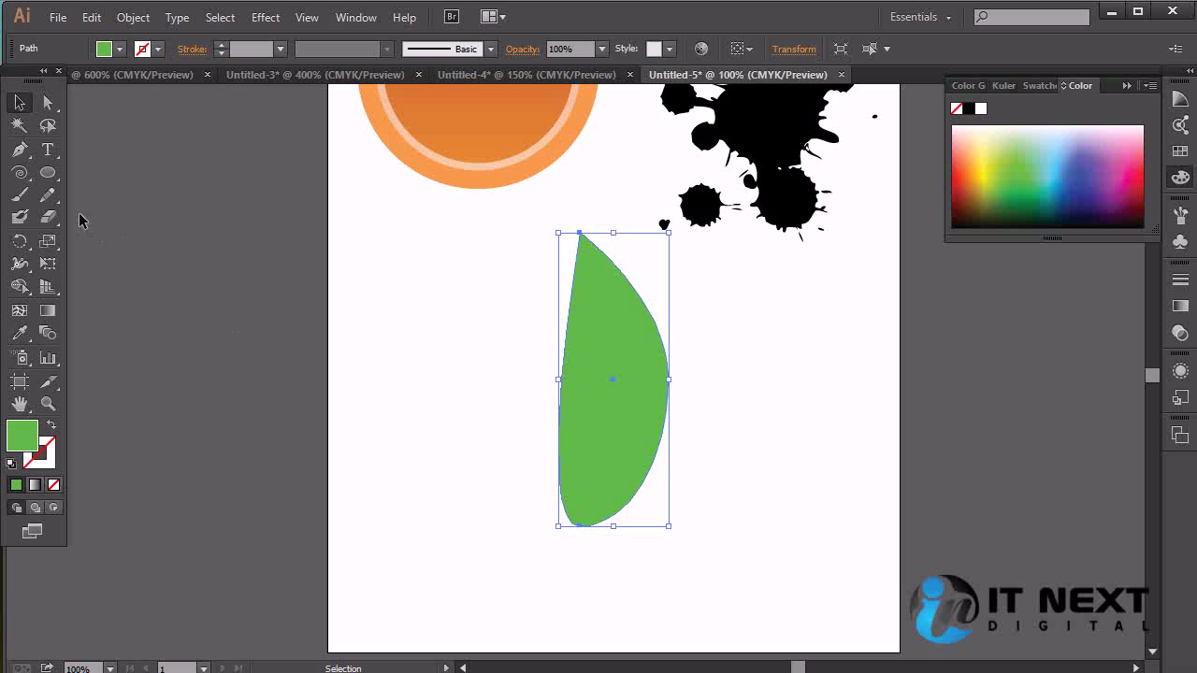
# Try to add an anchor point beside the green shape's lower tip and convert it into a corner.
pyautogui.hotkey('ctrl', '+')
pyautogui.hotkey('ctrl', '+')
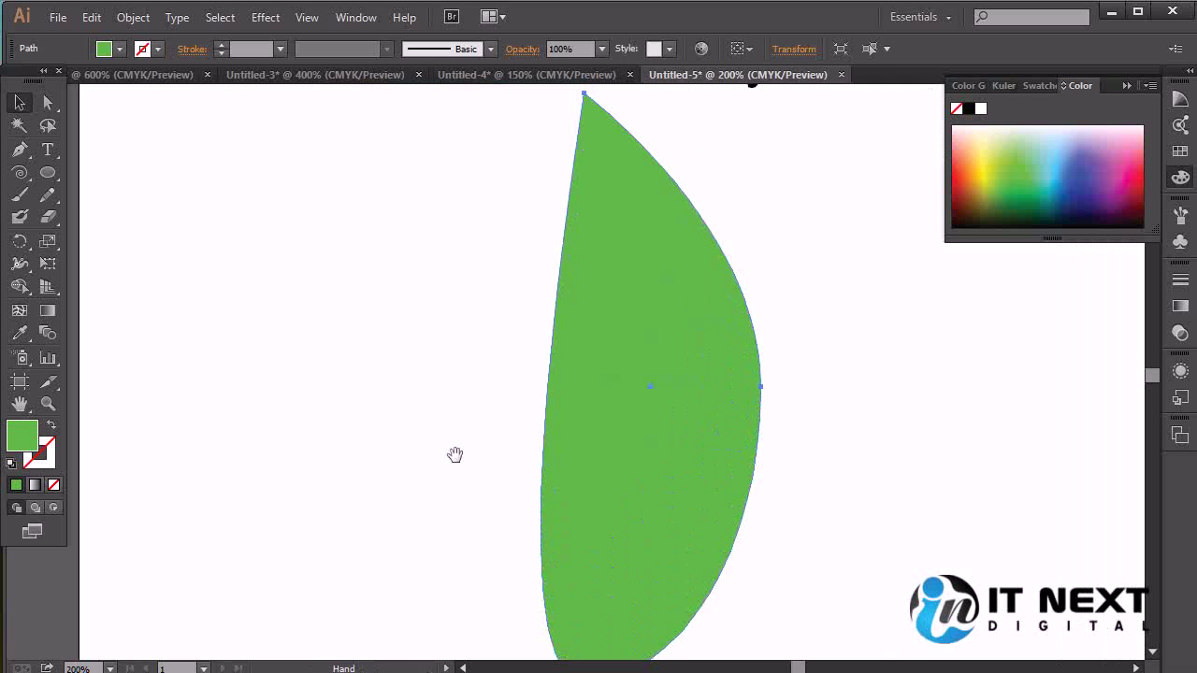
pyautogui.moveTo(455, 455); pyautogui.dragTo(445, 231)
pyautogui.press('p')
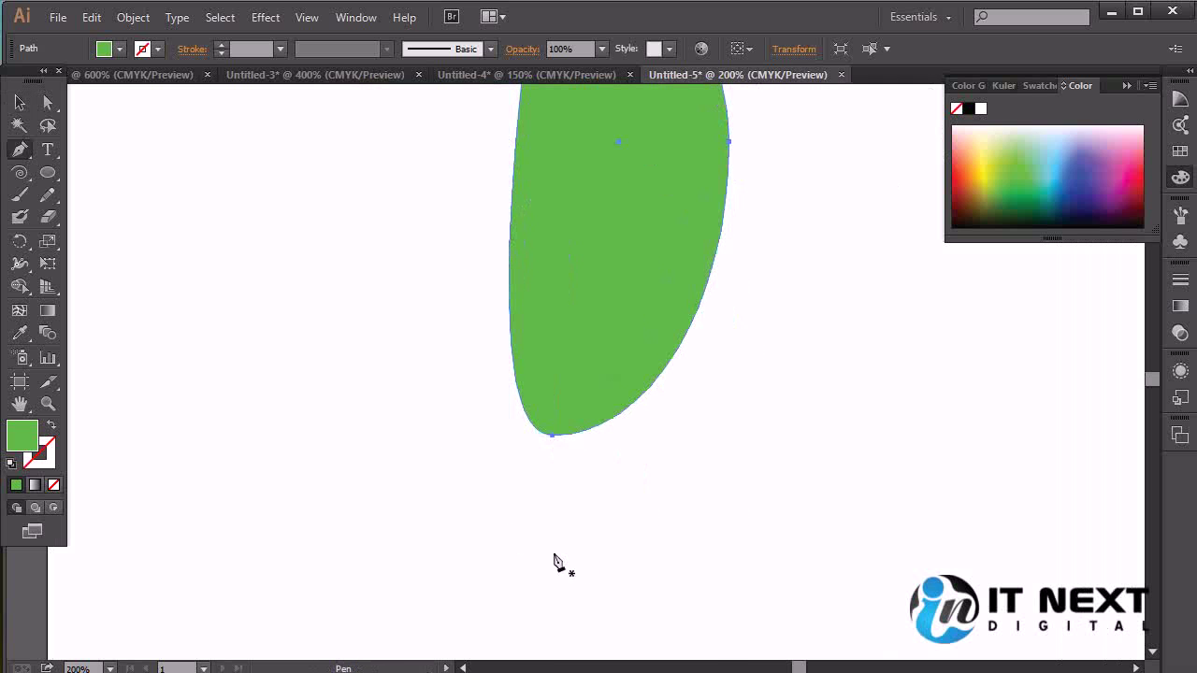
pyautogui.click(540, 434)
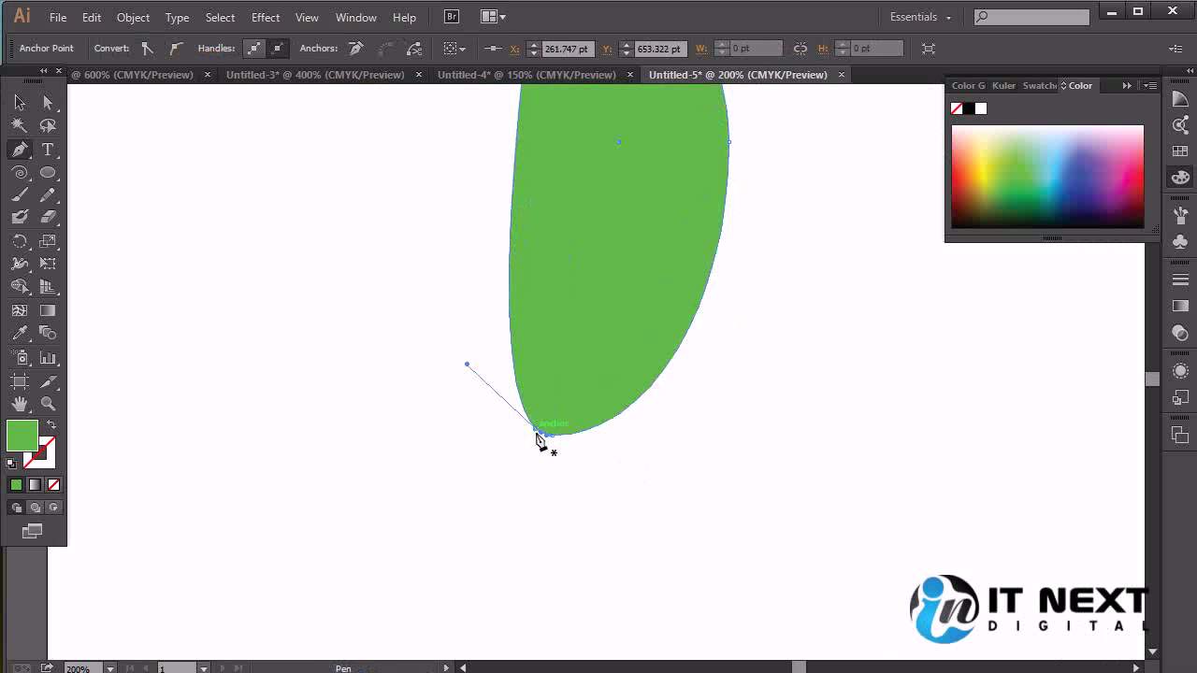
pyautogui.keyDown('alt'); pyautogui.click(537, 431); pyautogui.keyUp('alt')
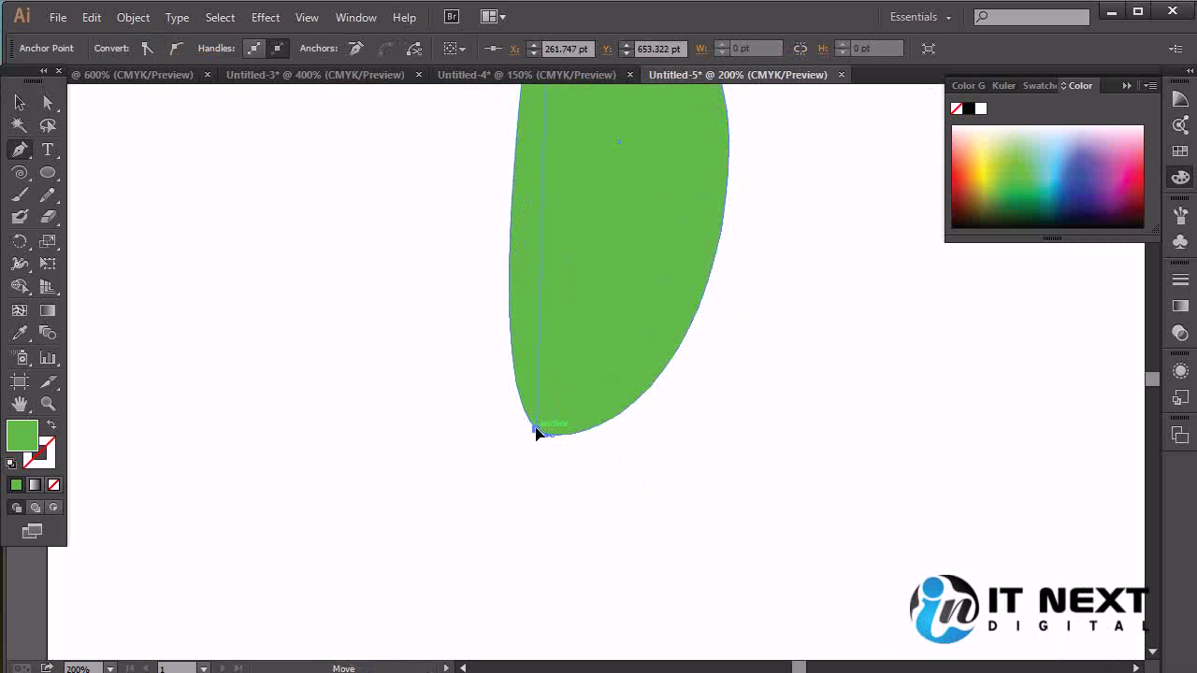
pyautogui.moveTo(603, 352); pyautogui.dragTo(689, 481)
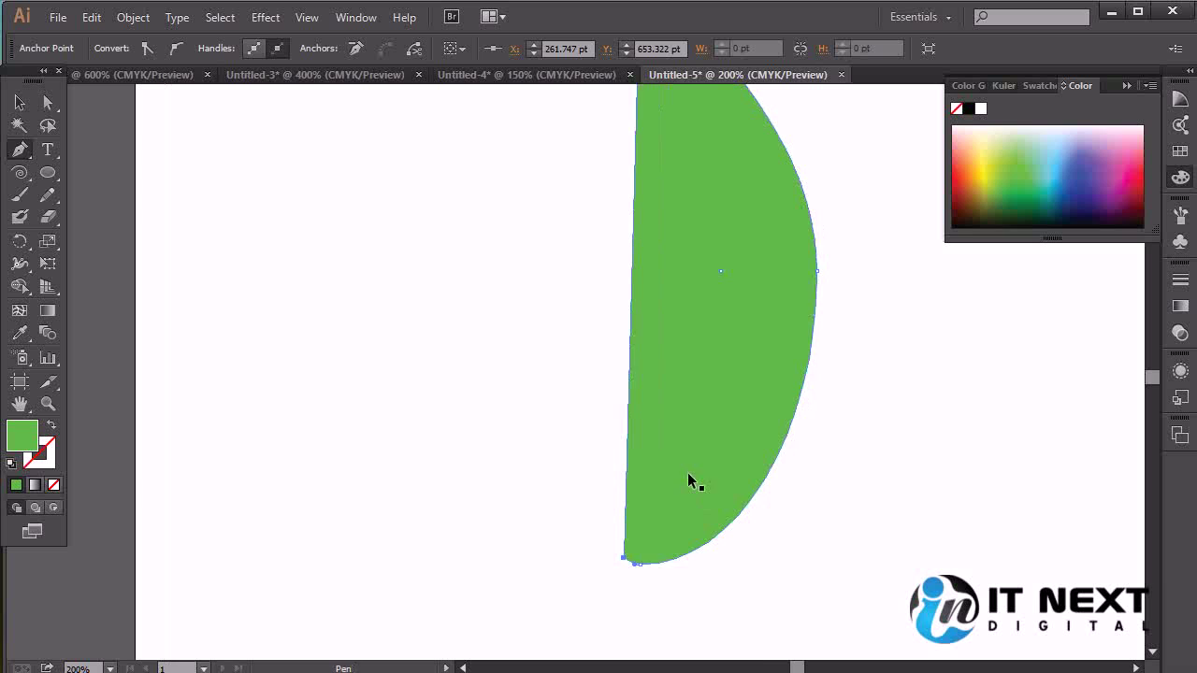
# Undo the corner conversion and the anchor point added near the lower tip.
pyautogui.hotkey('ctrl', 'z')
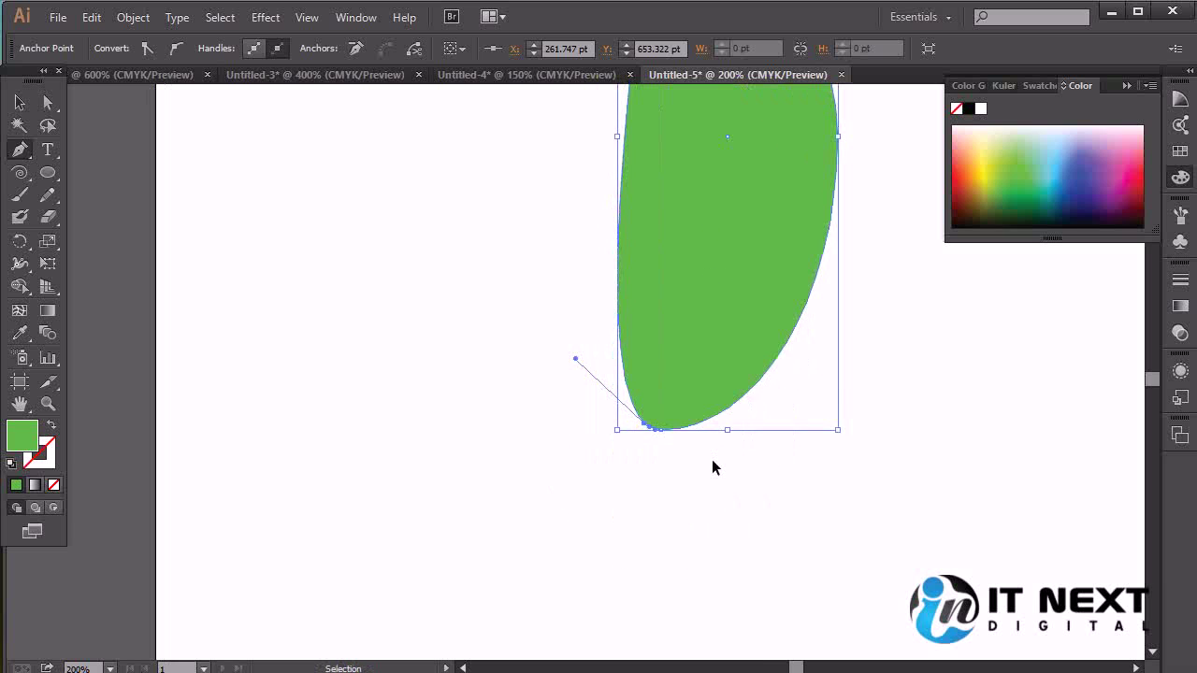
pyautogui.hotkey('ctrl', '=')
pyautogui.hotkey('ctrl', 'z')
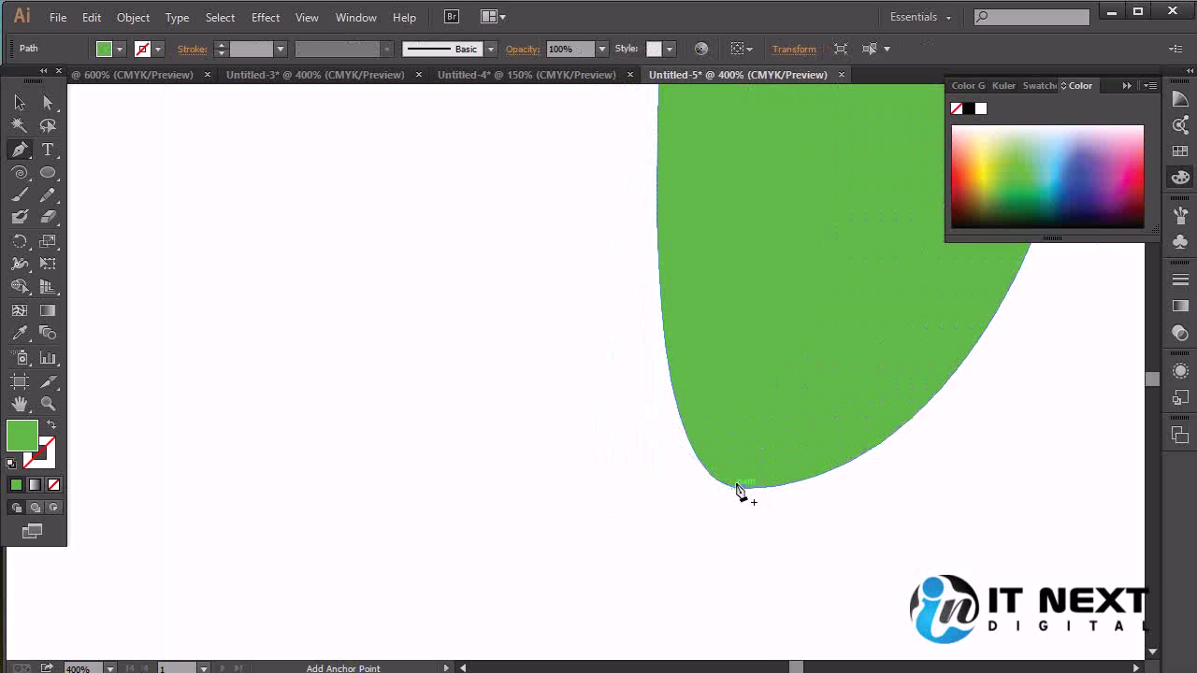
# Add an anchor point on the green shape's lower-left curve and try deleting its bottom anchor point.
pyautogui.click(701, 465)
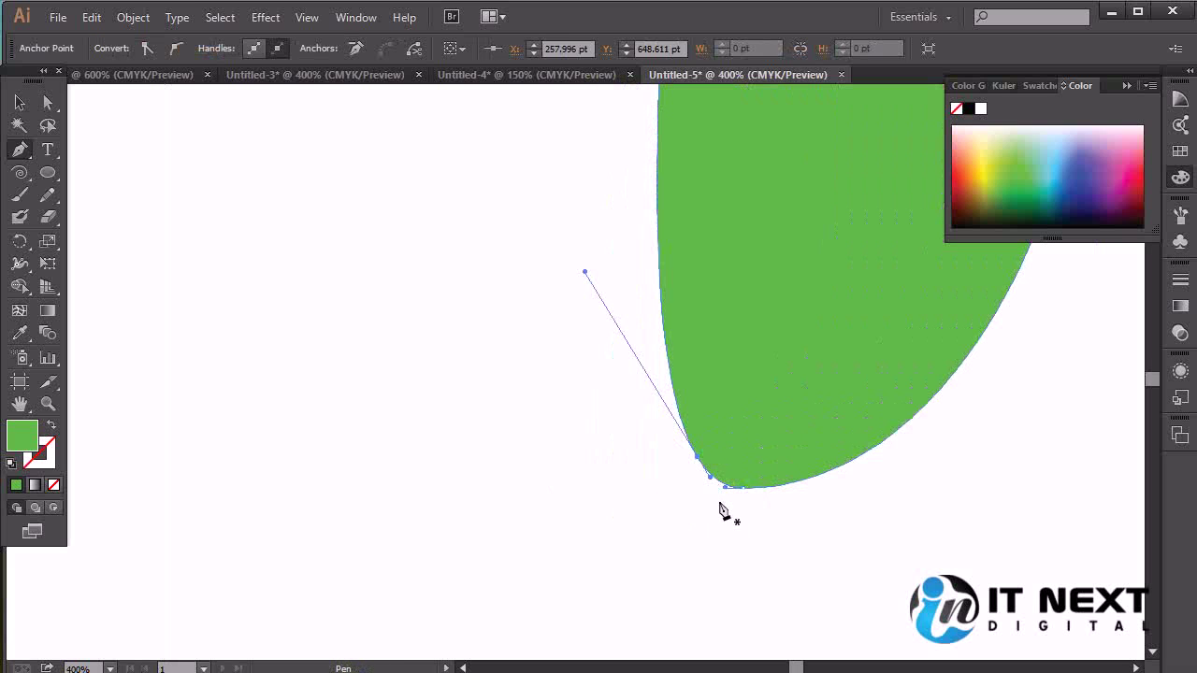
pyautogui.press('alt')
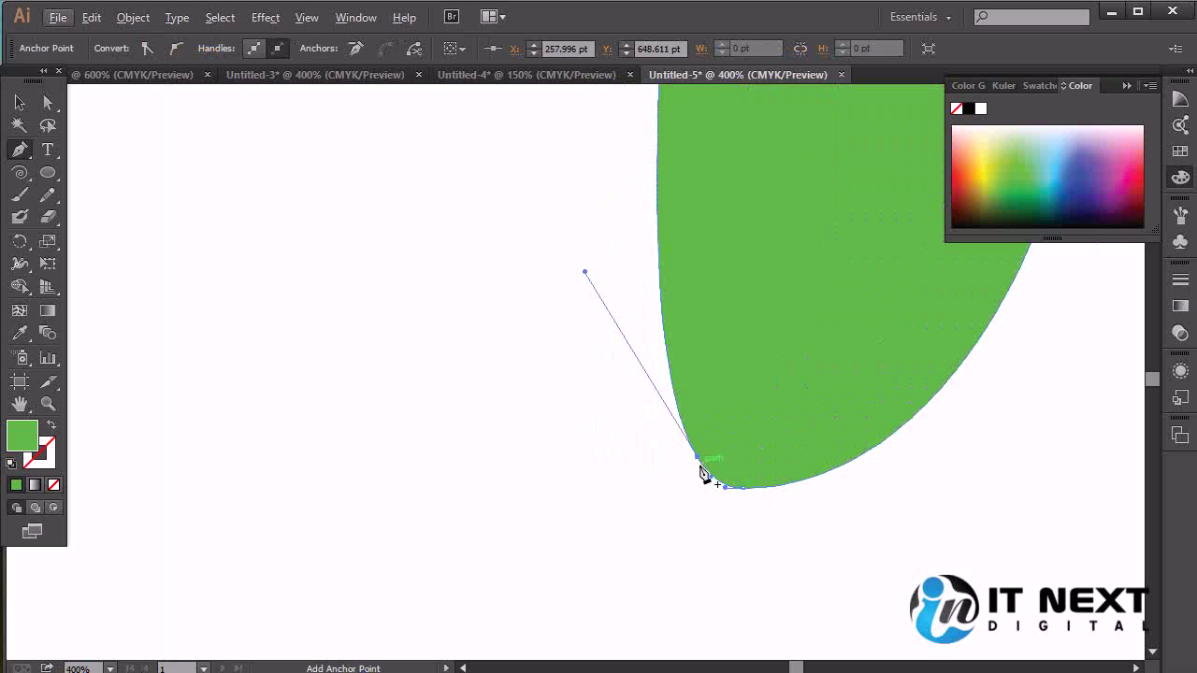
pyautogui.moveTo(623, 571); pyautogui.dragTo(630, 438)
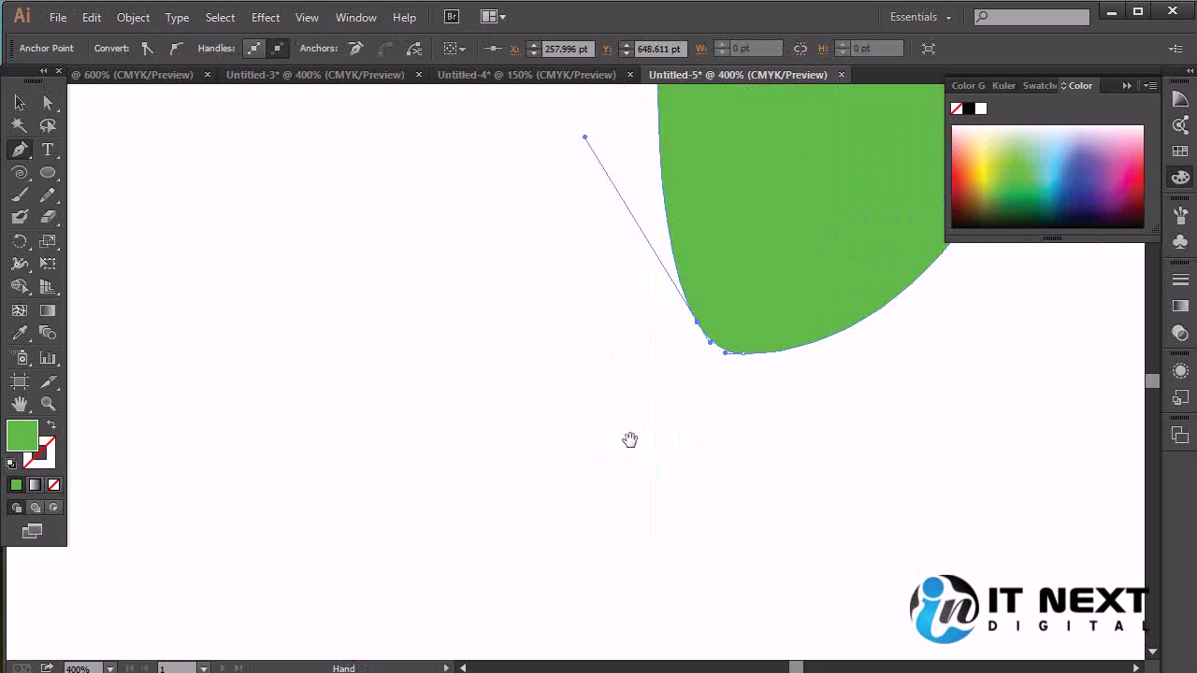
pyautogui.click(743, 355)
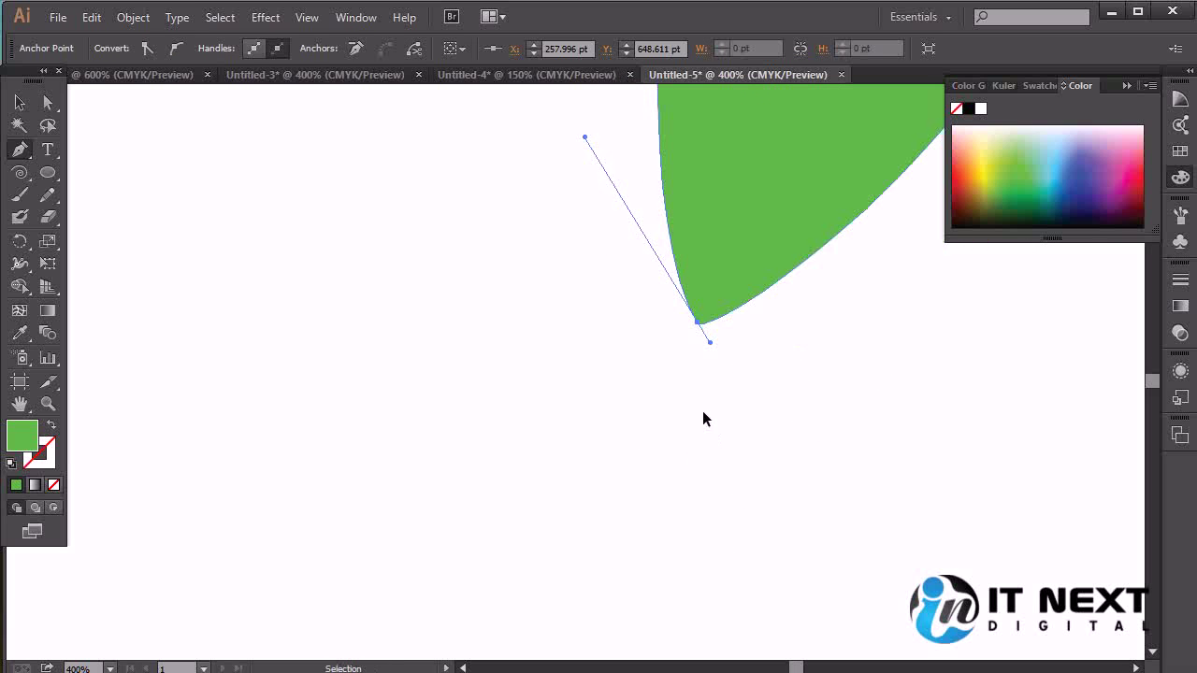
pyautogui.hotkey('ctrl', 'z')
# Draw a closed, curved green stem extending down and left from the leaf's lower tip with the Pen tool, and deselect it.
pyautogui.click(741, 363)
pyautogui.moveTo(611, 517); pyautogui.dragTo(488, 595)
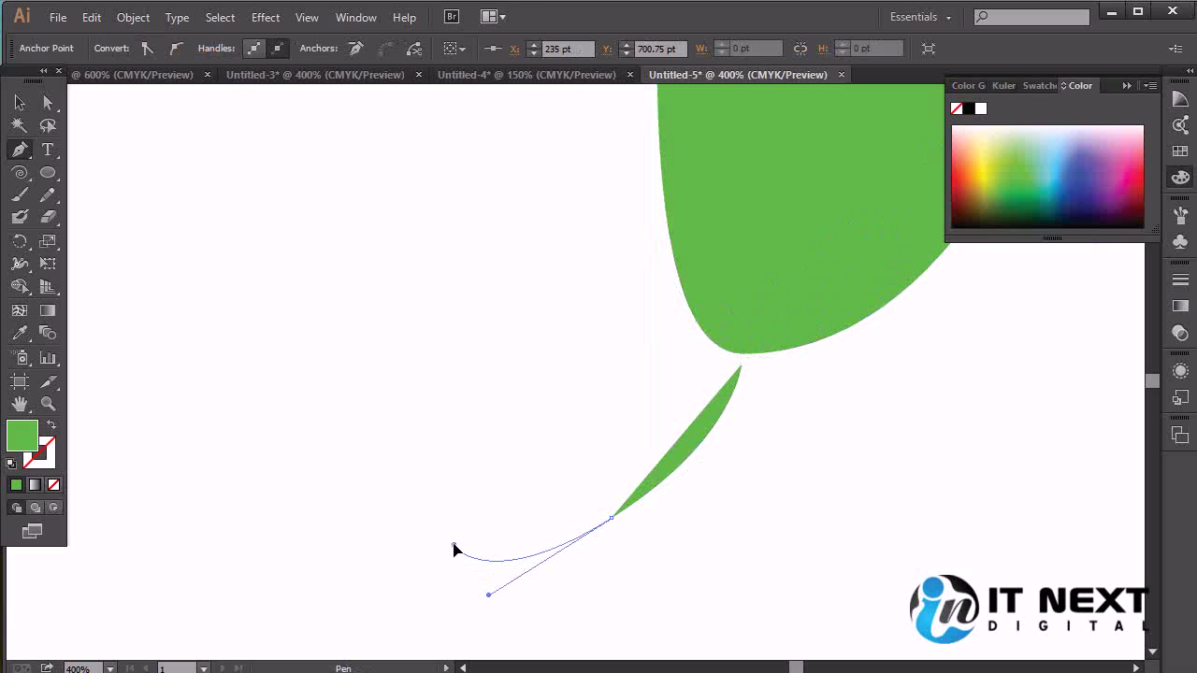
pyautogui.press('ctrl')
pyautogui.moveTo(497, 593); pyautogui.dragTo(559, 487)
pyautogui.moveTo(628, 432); pyautogui.dragTo(707, 396)
pyautogui.moveTo(721, 355); pyautogui.dragTo(742, 337)
pyautogui.click(760, 326)
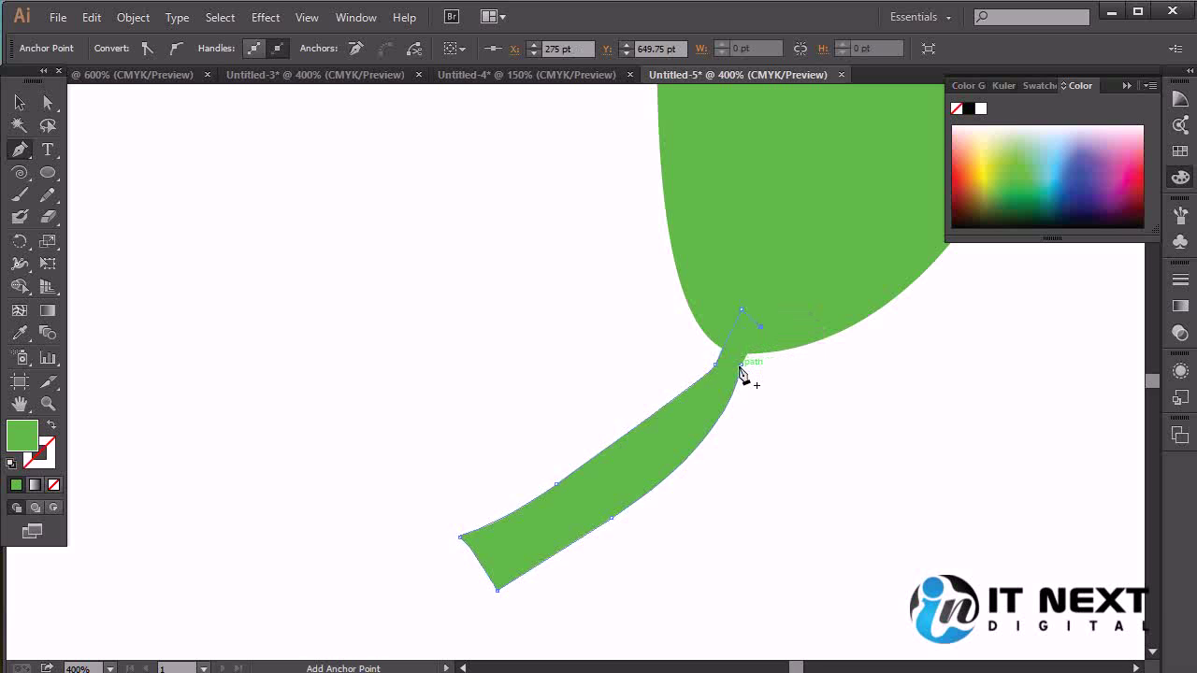
pyautogui.click(741, 364)
pyautogui.hotkey('ctrl', '-')
pyautogui.hotkey('ctrl', '-')
pyautogui.hotkey('ctrl', '-')
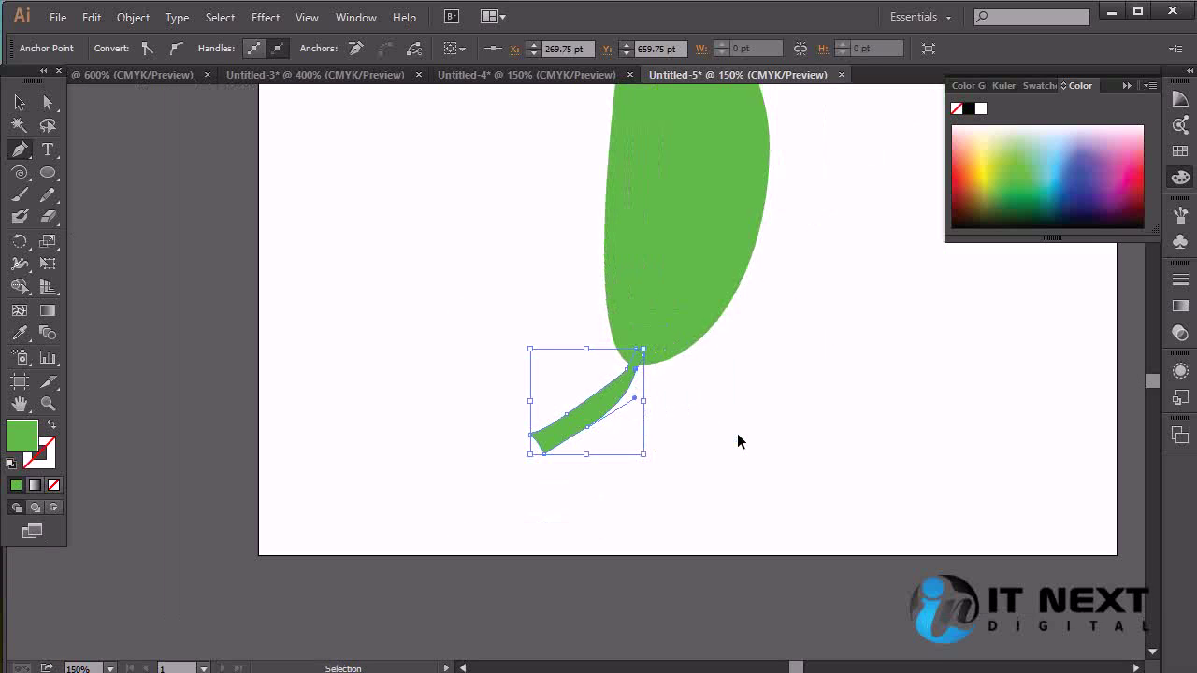
pyautogui.moveTo(737, 432); pyautogui.dragTo(716, 414)
pyautogui.click(19, 102)
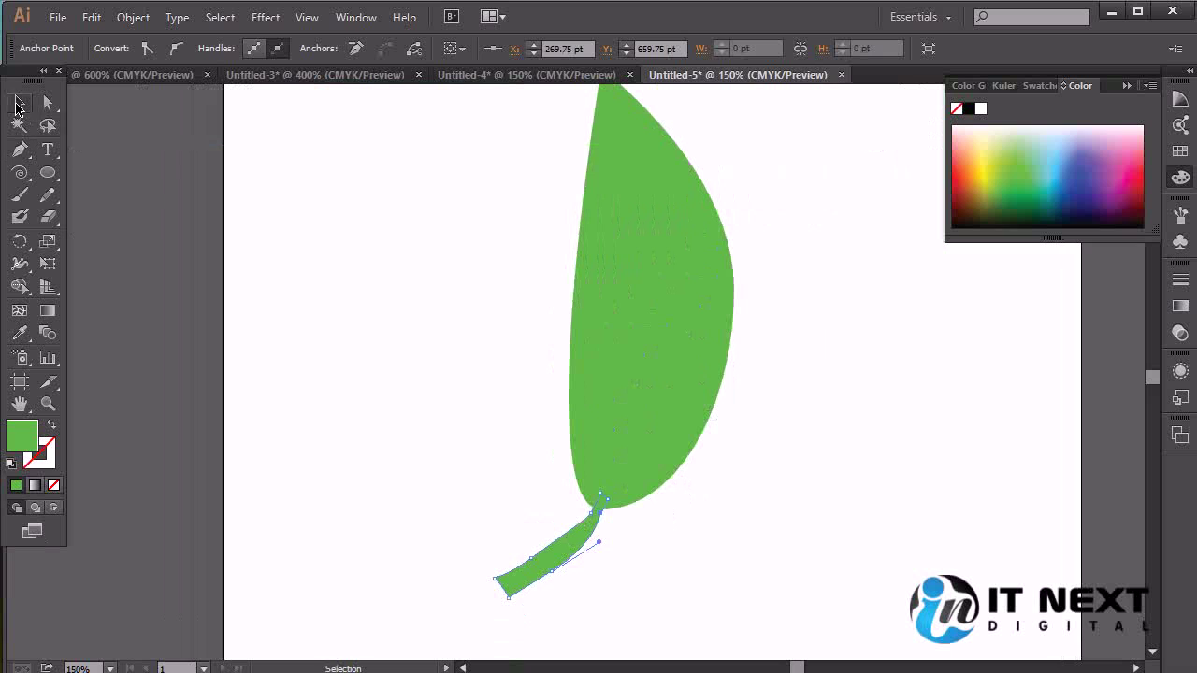
pyautogui.click(776, 534)
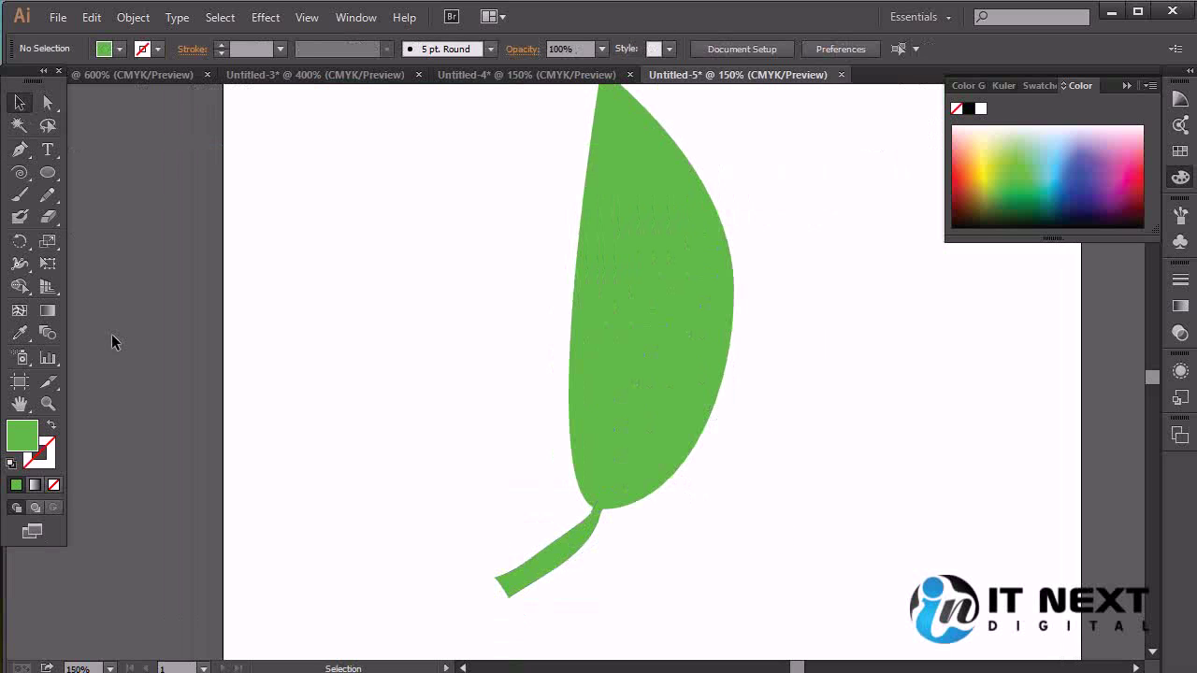
pyautogui.moveTo(724, 266); pyautogui.dragTo(675, 315)
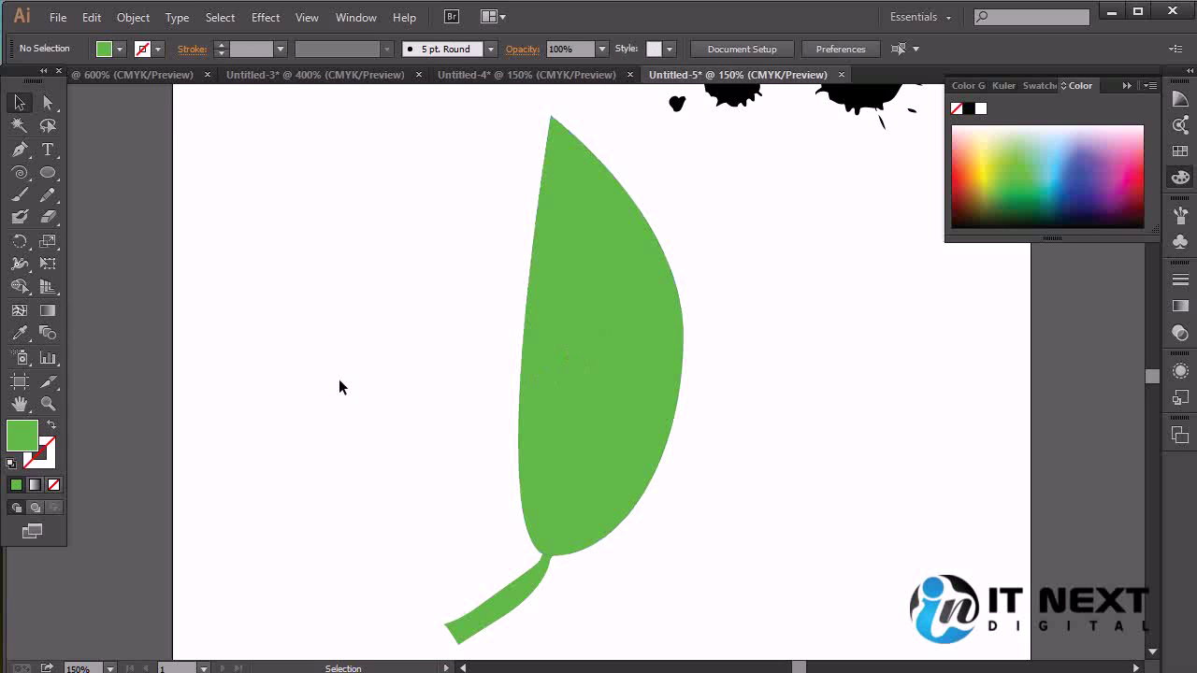
# Paint a curved pale cream central vein from the leaf's pointed tip to its base with the Paintbrush, redoing the first stroke.
pyautogui.click(20, 193)
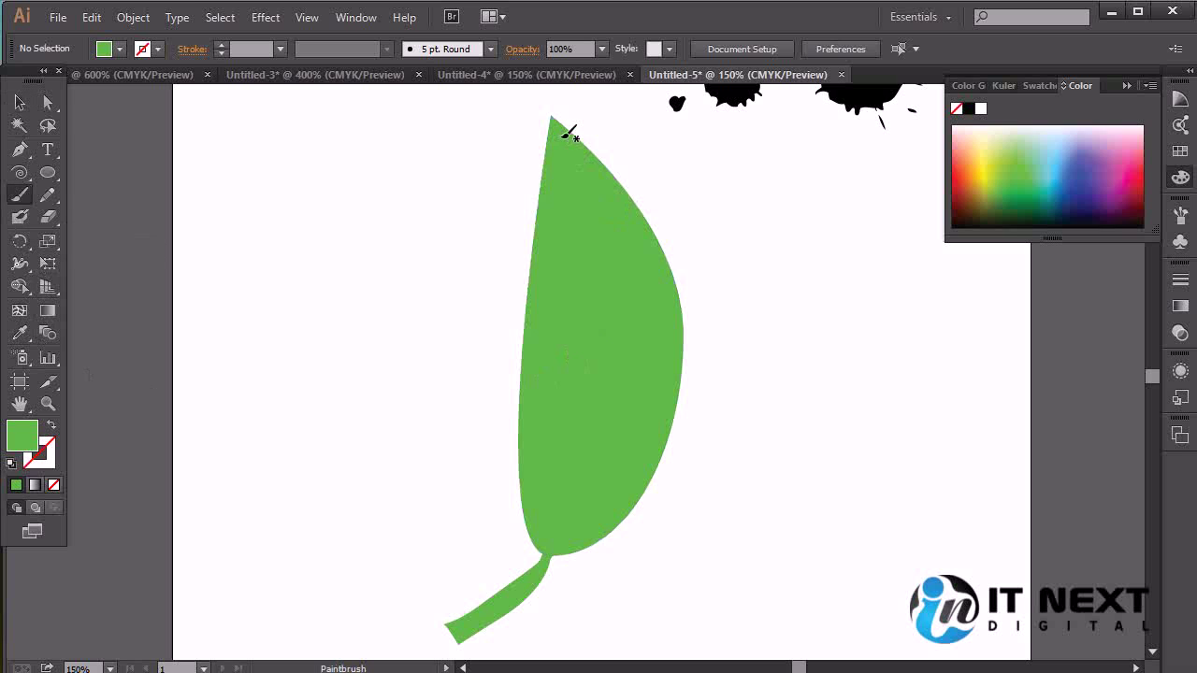
pyautogui.hotkey('shift', 'x')
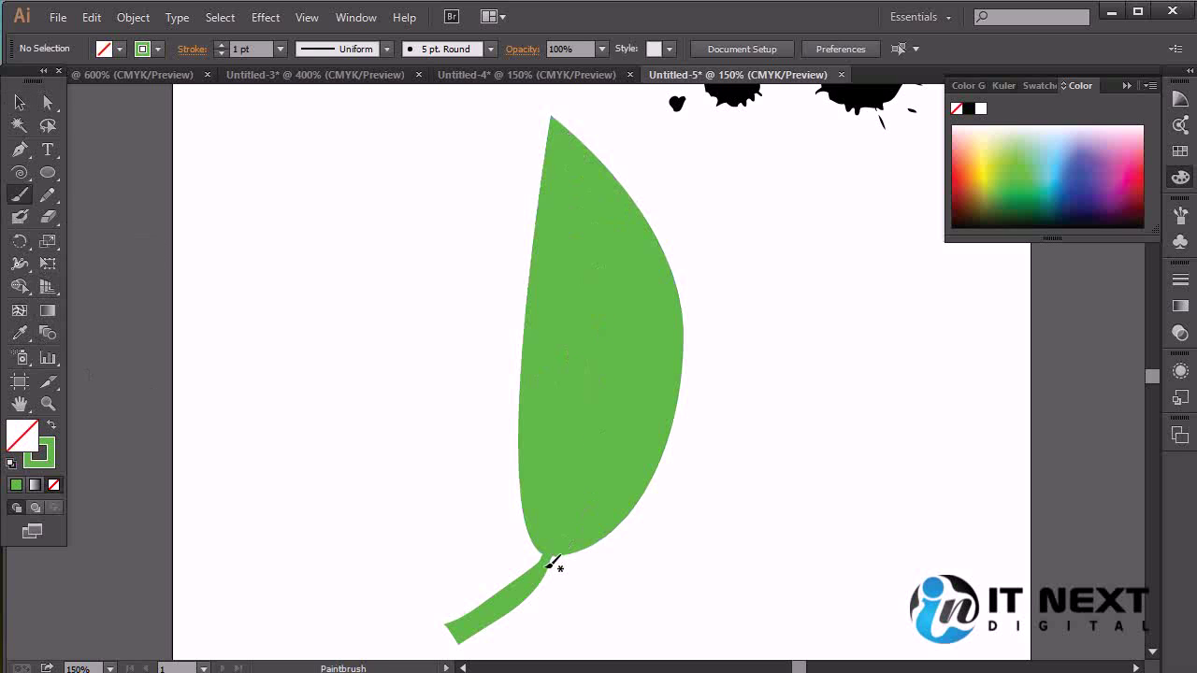
pyautogui.hotkey('shift', 'x')
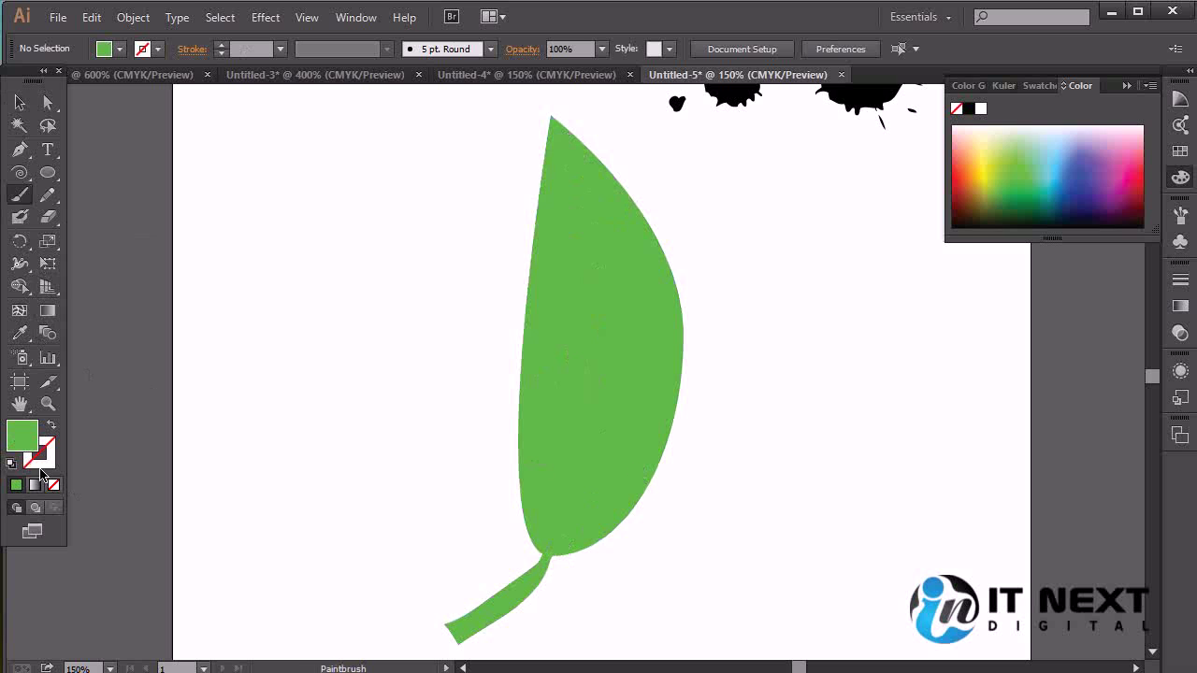
pyautogui.click(985, 187)
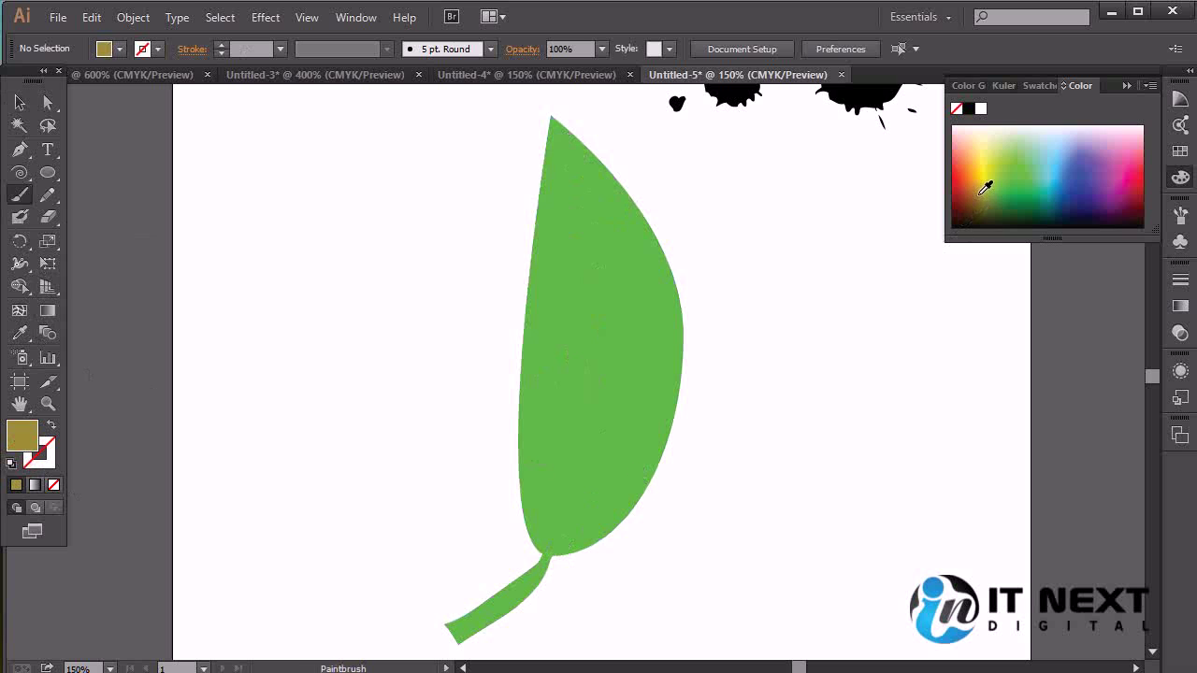
pyautogui.click(986, 129)
pyautogui.moveTo(561, 148)
pyautogui.mouseDown()
pyautogui.moveTo(578, 417)
pyautogui.moveTo(562, 525)
pyautogui.moveTo(534, 570)
pyautogui.mouseUp()
pyautogui.hotkey('ctrl', 'z')
pyautogui.moveTo(562, 135)
pyautogui.mouseDown()
pyautogui.moveTo(588, 407)
pyautogui.moveTo(541, 553)
pyautogui.mouseUp()
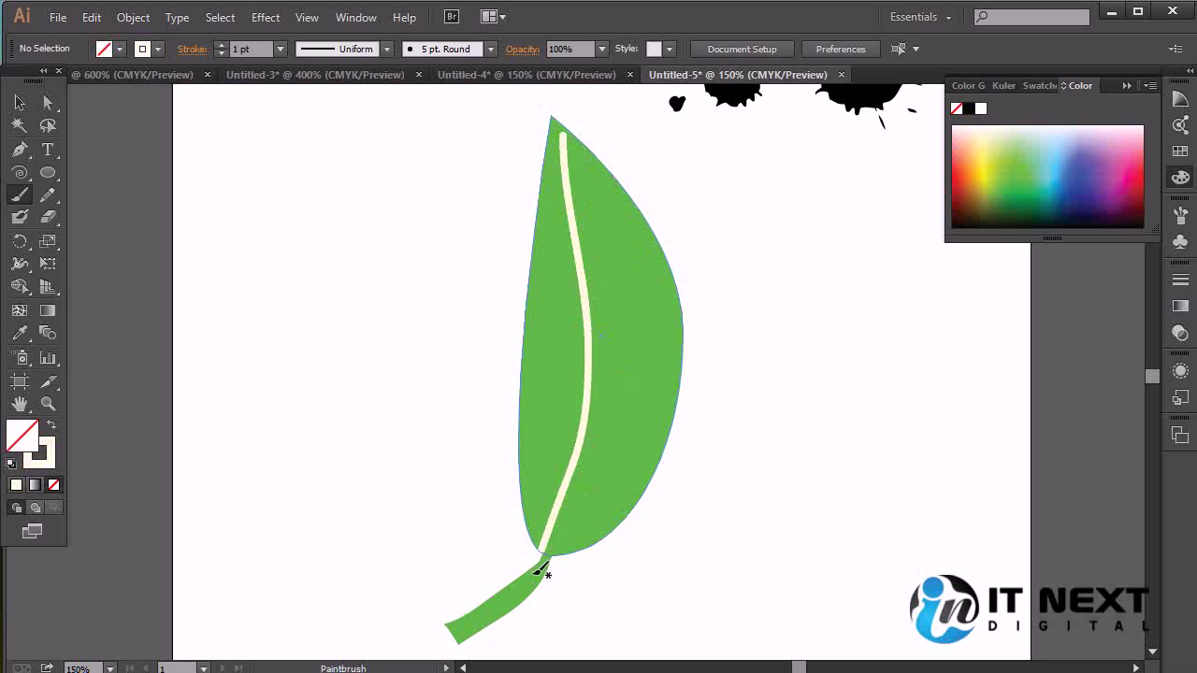
# Set the stroke weight of the leaf's central vein to 0.5 pt.
pyautogui.click(279, 49)
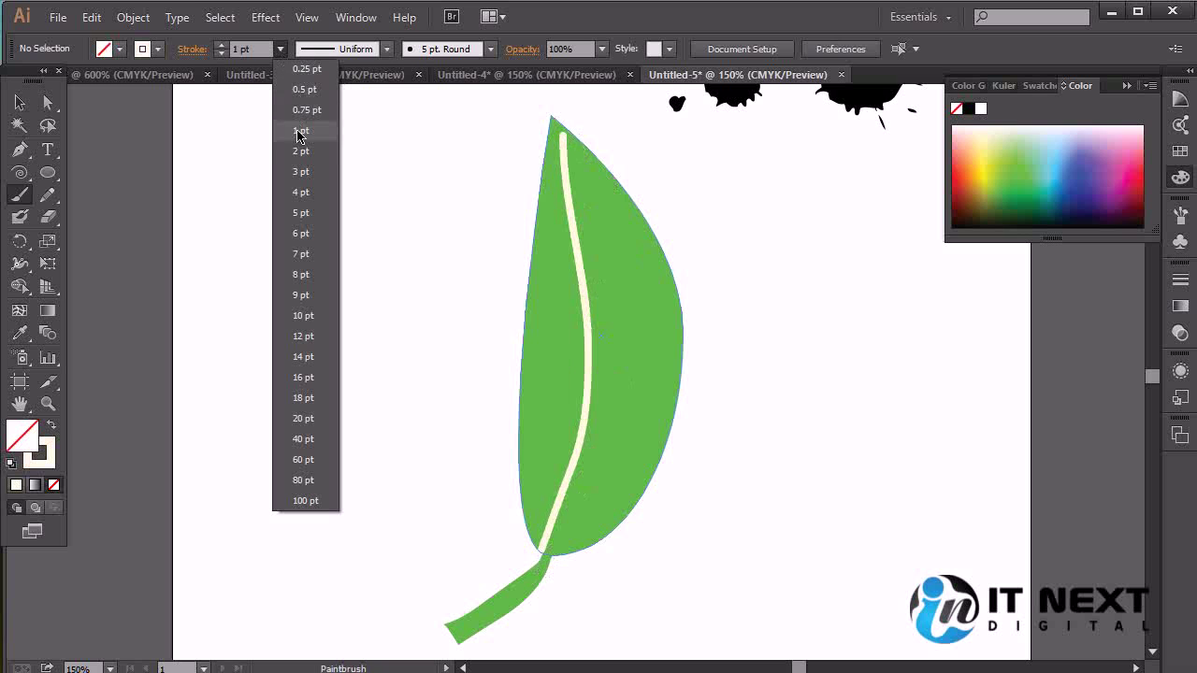
pyautogui.click(311, 87)
pyautogui.press('v')
pyautogui.click(573, 229)
pyautogui.click(279, 54)
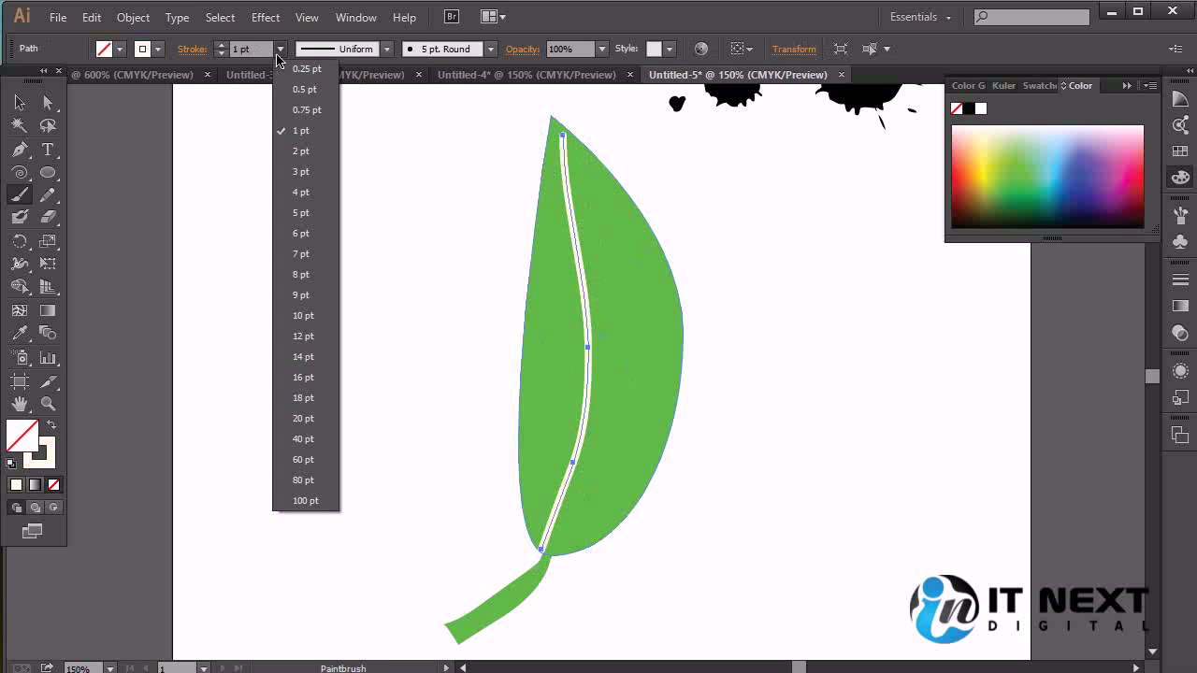
pyautogui.click(287, 93)
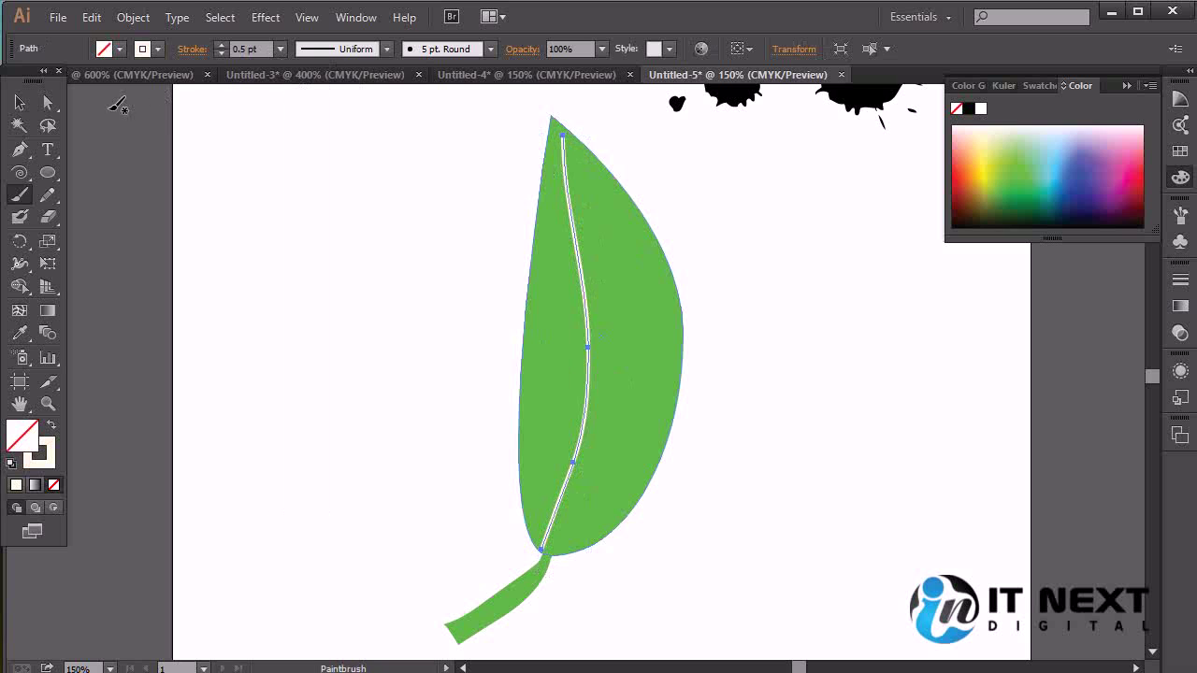
# Paint short cream side veins on both sides of the central vein and a short highlight along the stem.
pyautogui.moveTo(591, 465)
pyautogui.mouseDown()
pyautogui.moveTo(647, 407)
pyautogui.moveTo(653, 329)
pyautogui.moveTo(632, 276)
pyautogui.mouseUp()
pyautogui.moveTo(554, 245)
pyautogui.mouseDown()
pyautogui.moveTo(566, 435)
pyautogui.moveTo(551, 483)
pyautogui.moveTo(599, 500)
pyautogui.mouseUp()
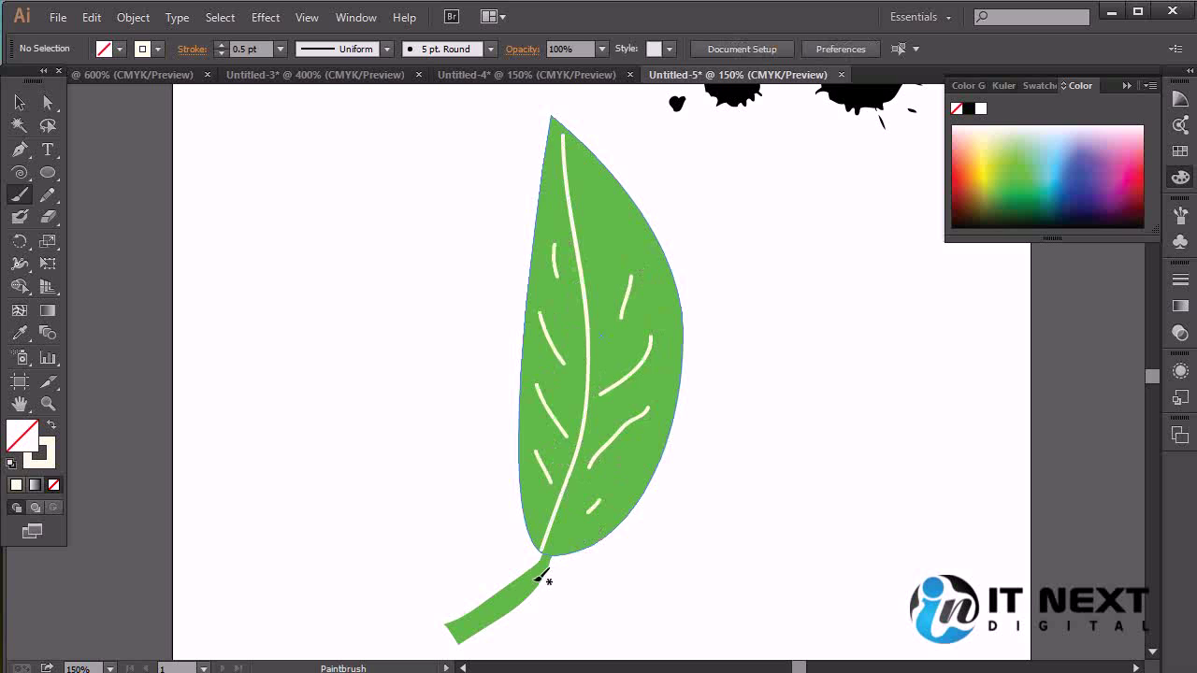
pyautogui.moveTo(513, 600); pyautogui.dragTo(470, 627)
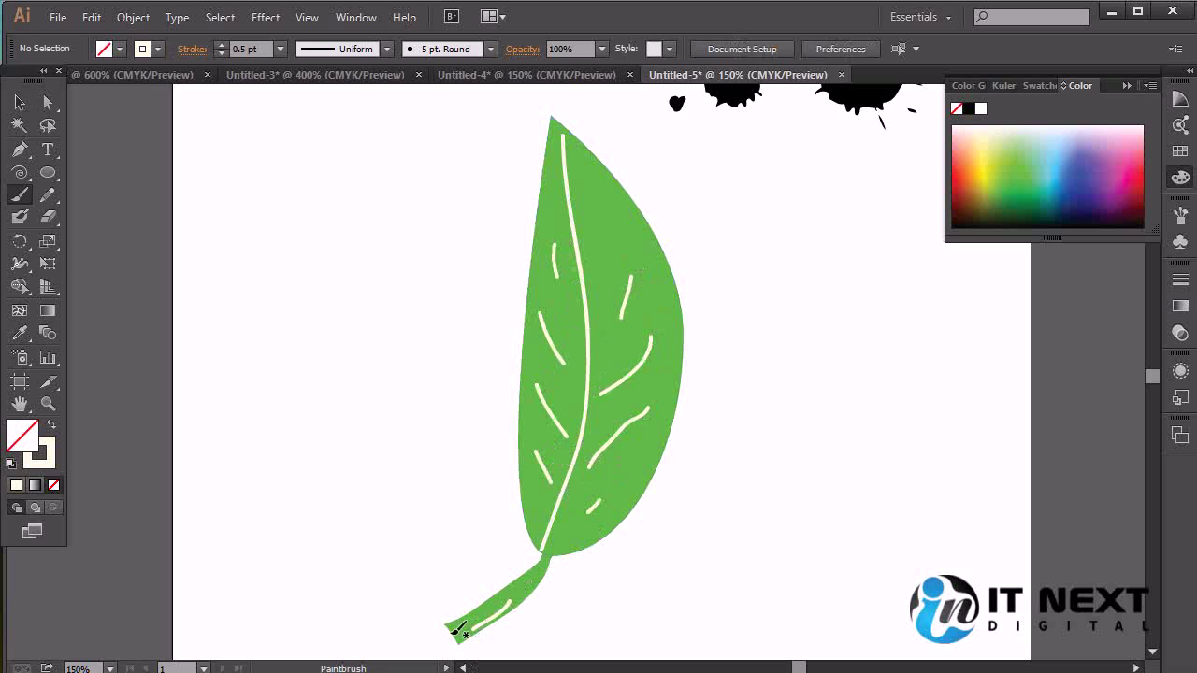
# Select the leaf, its stem and all the vein strokes, and group them.
pyautogui.click(20, 102)
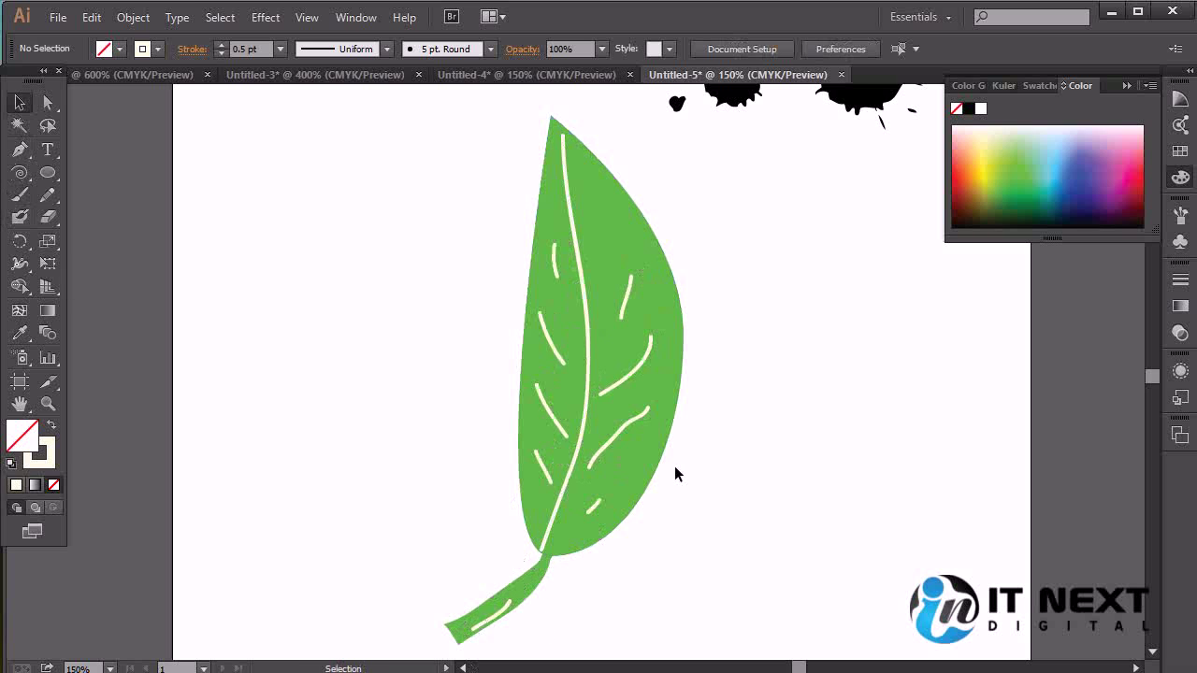
pyautogui.hotkey('ctrl', '-')
pyautogui.hotkey('ctrl', '-')
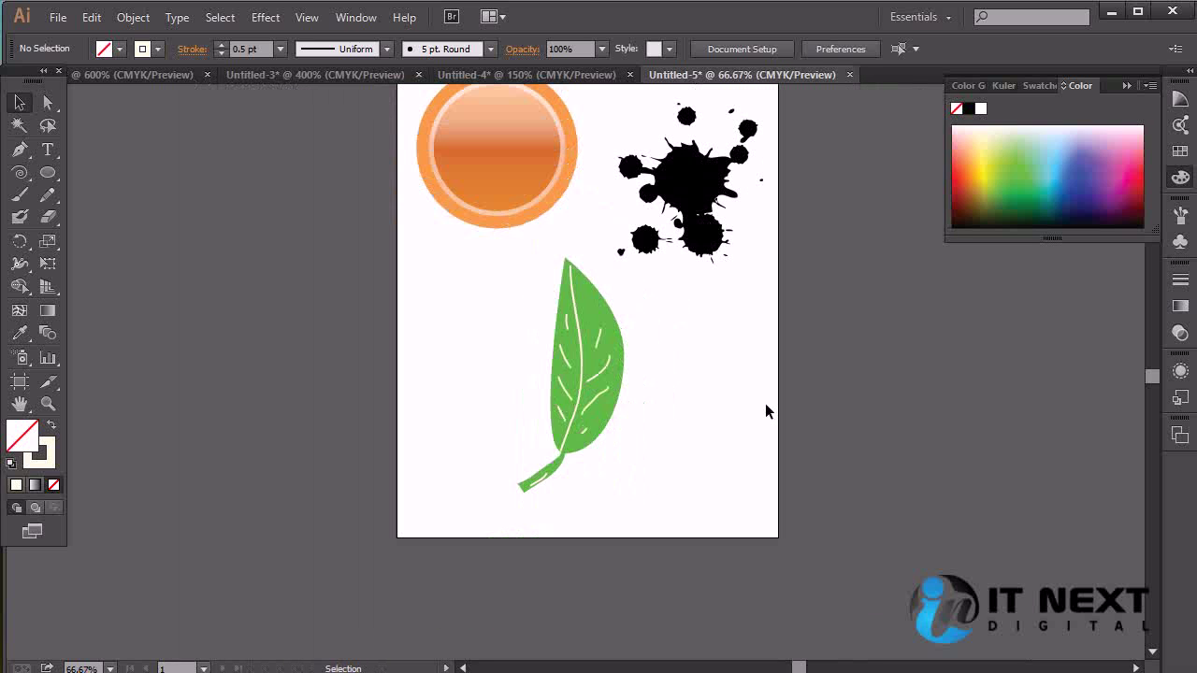
pyautogui.hotkey('ctrl', '+')
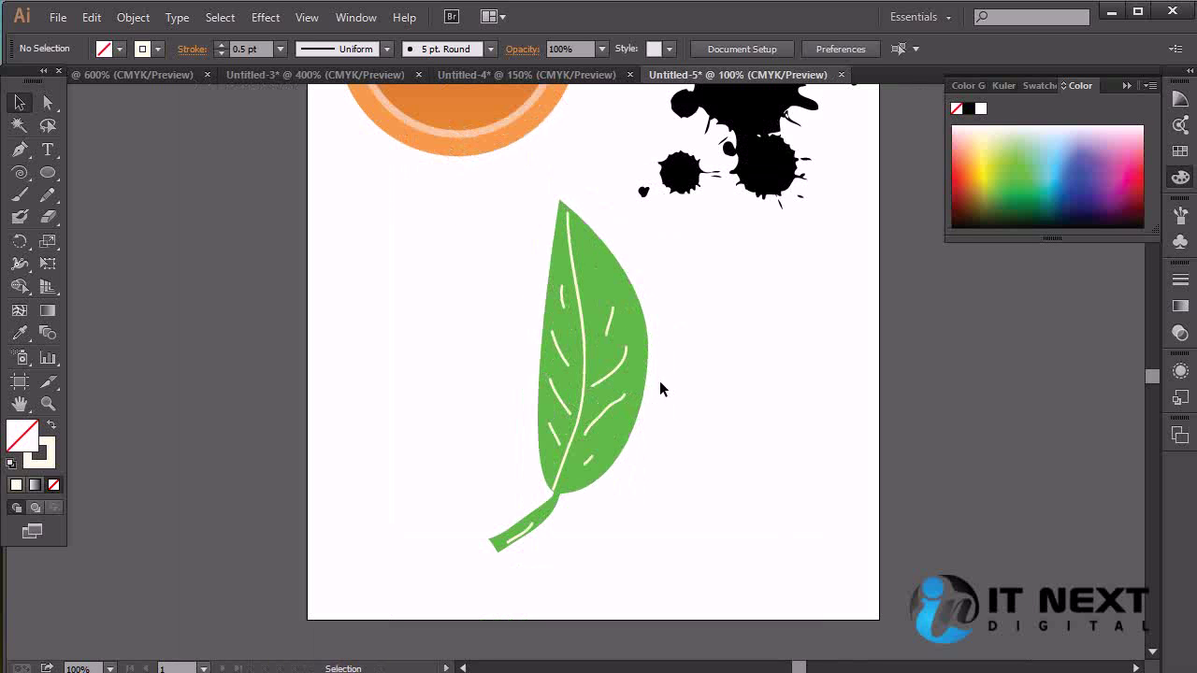
pyautogui.moveTo(698, 249); pyautogui.dragTo(404, 574)
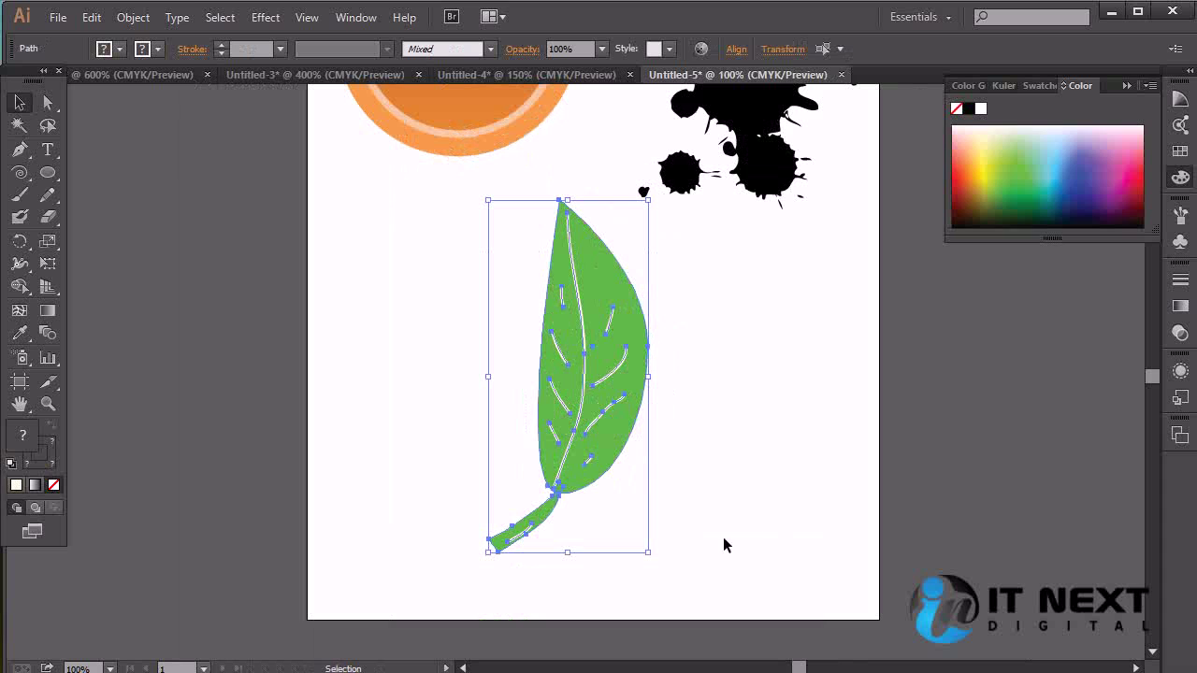
pyautogui.hotkey('ctrl', 'g')
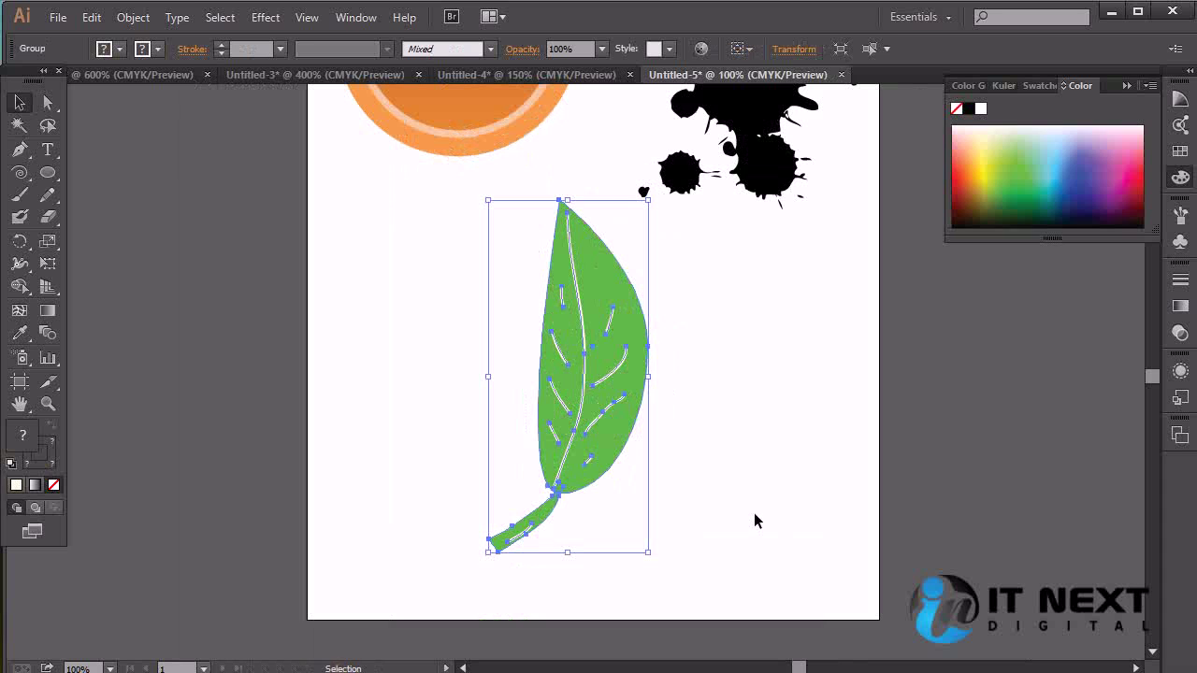
# Save the leaf group as a Movie Clip symbol named leaf01 with 9-slice scaling guides and pixel-grid alignment enabled, and delete it from the artboard.
pyautogui.press('space')
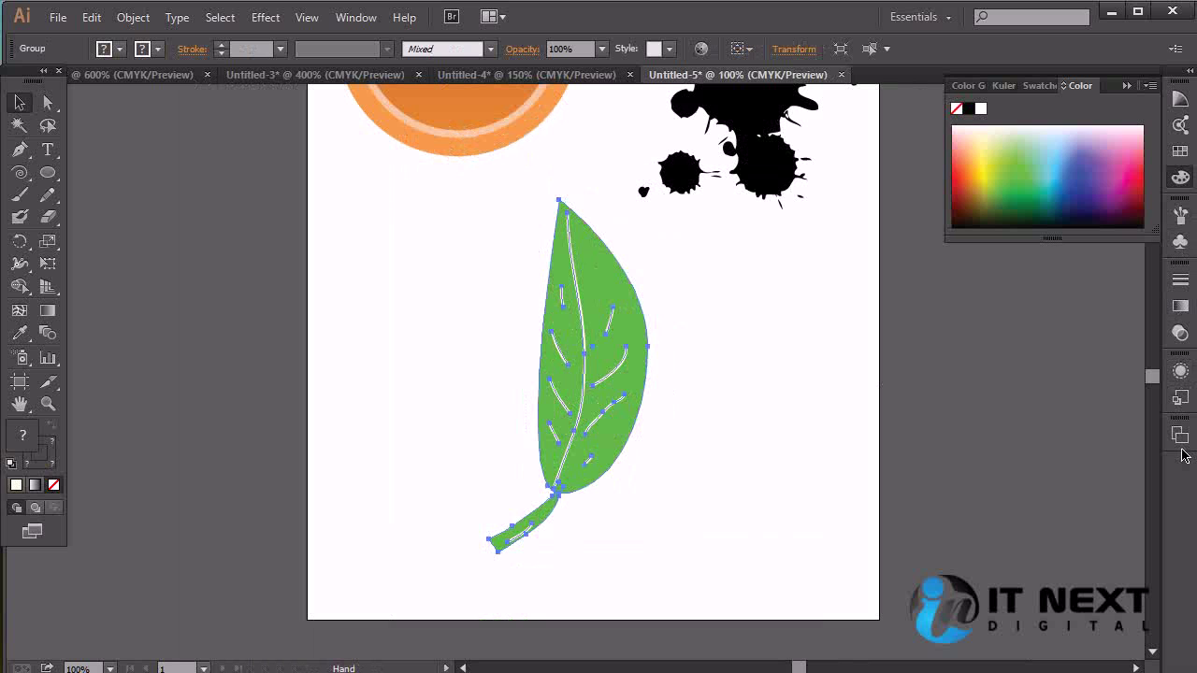
pyautogui.click(347, 18)
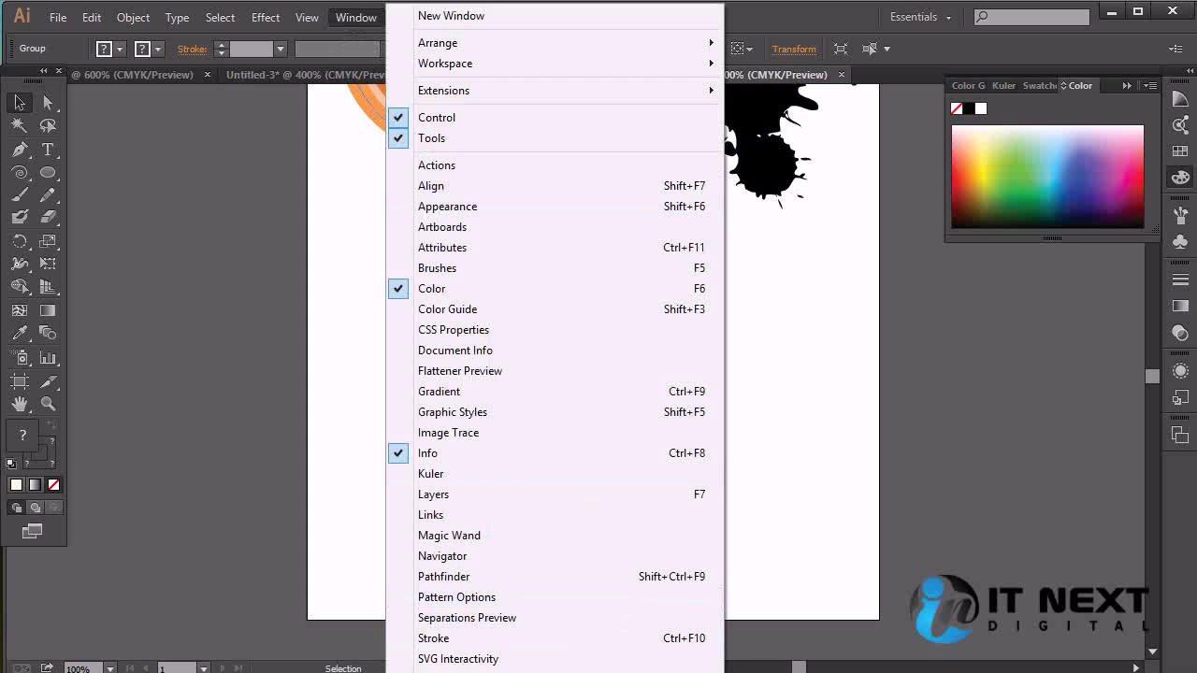
pyautogui.moveTo(467, 672)
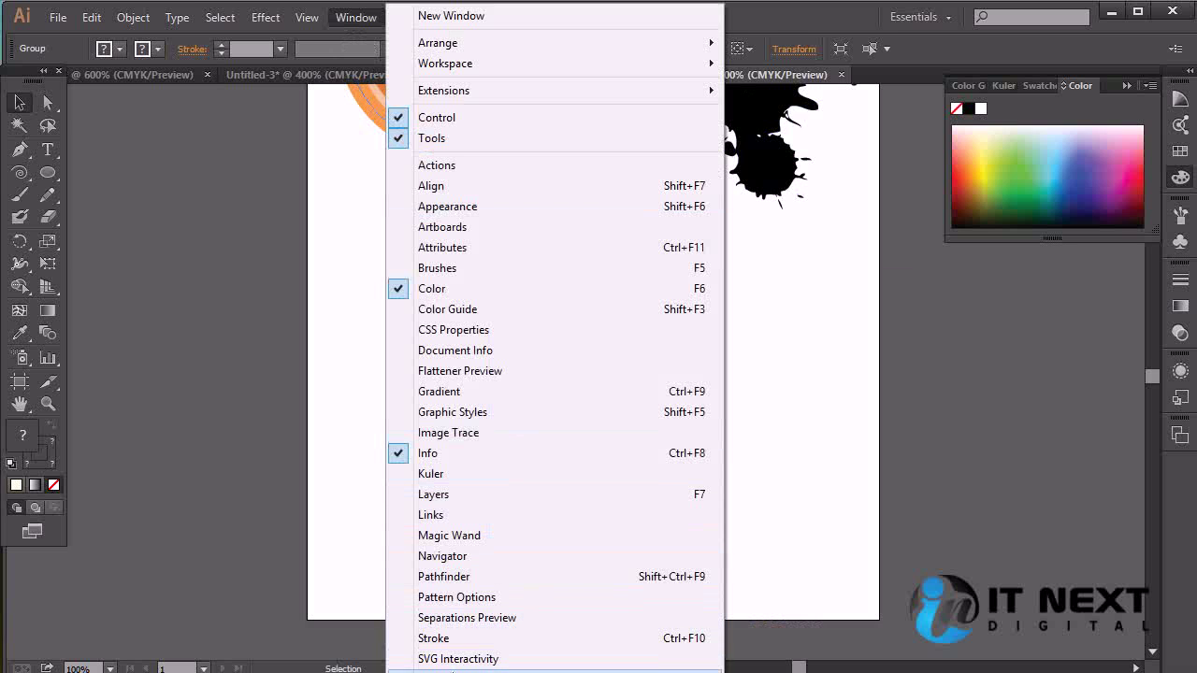
pyautogui.click(452, 671)
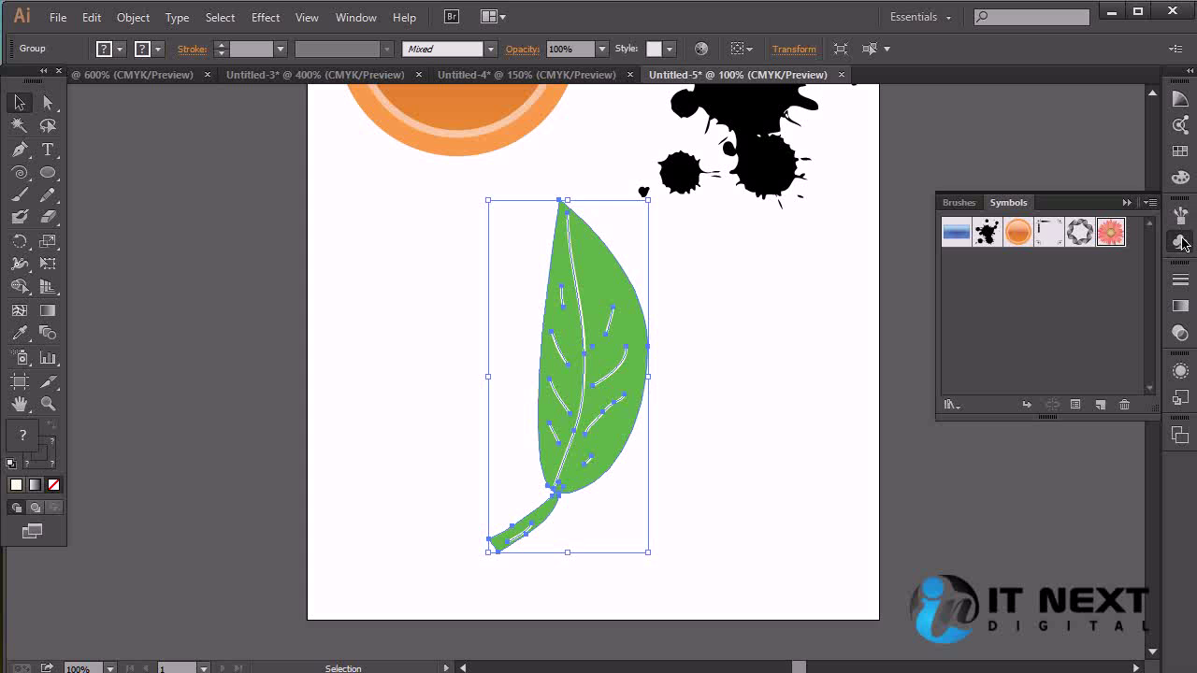
pyautogui.moveTo(595, 384); pyautogui.dragTo(947, 318)
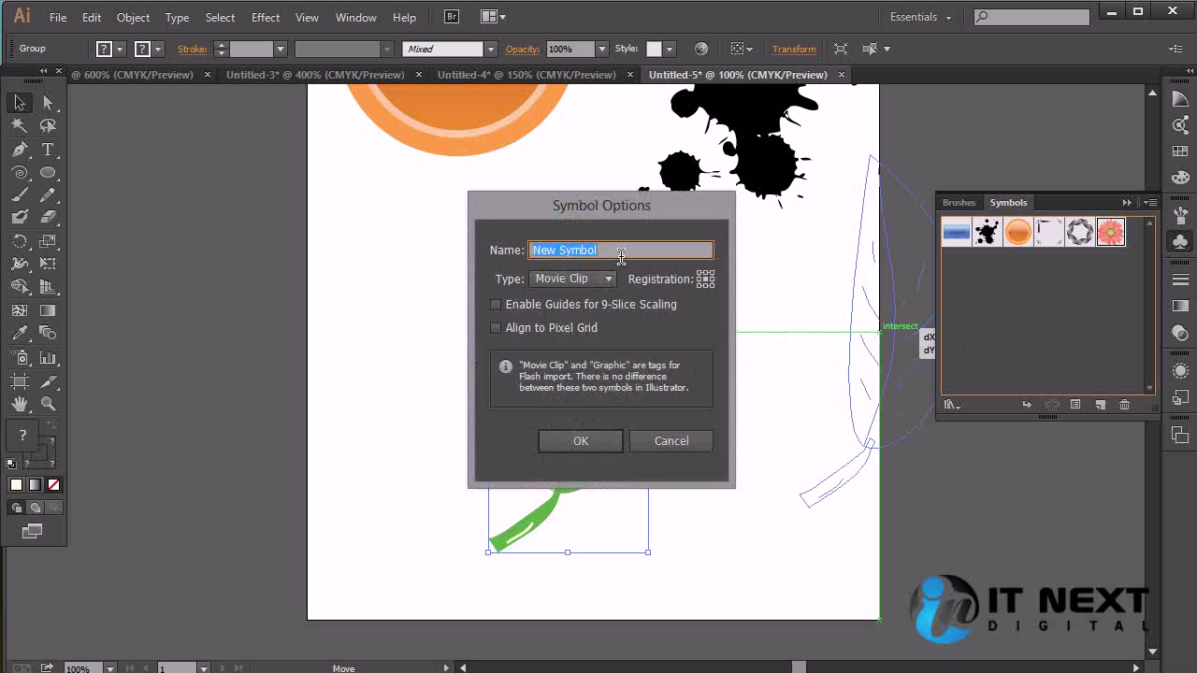
pyautogui.write('leaf01')
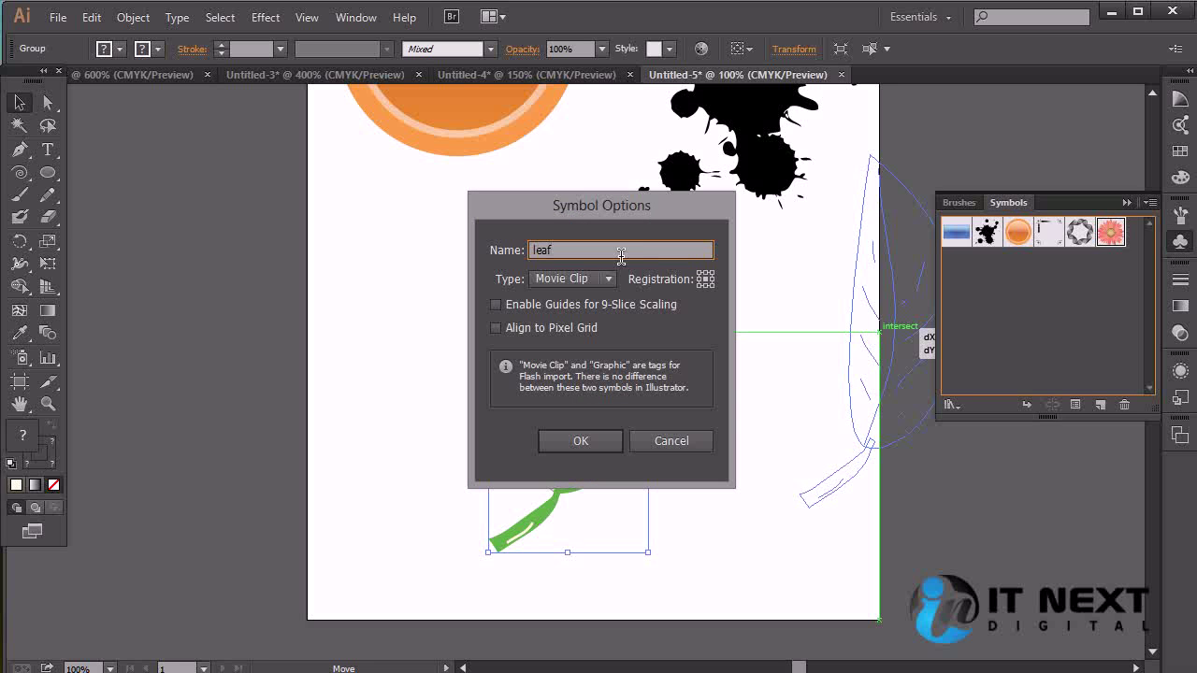
pyautogui.click(531, 329)
pyautogui.click(537, 307)
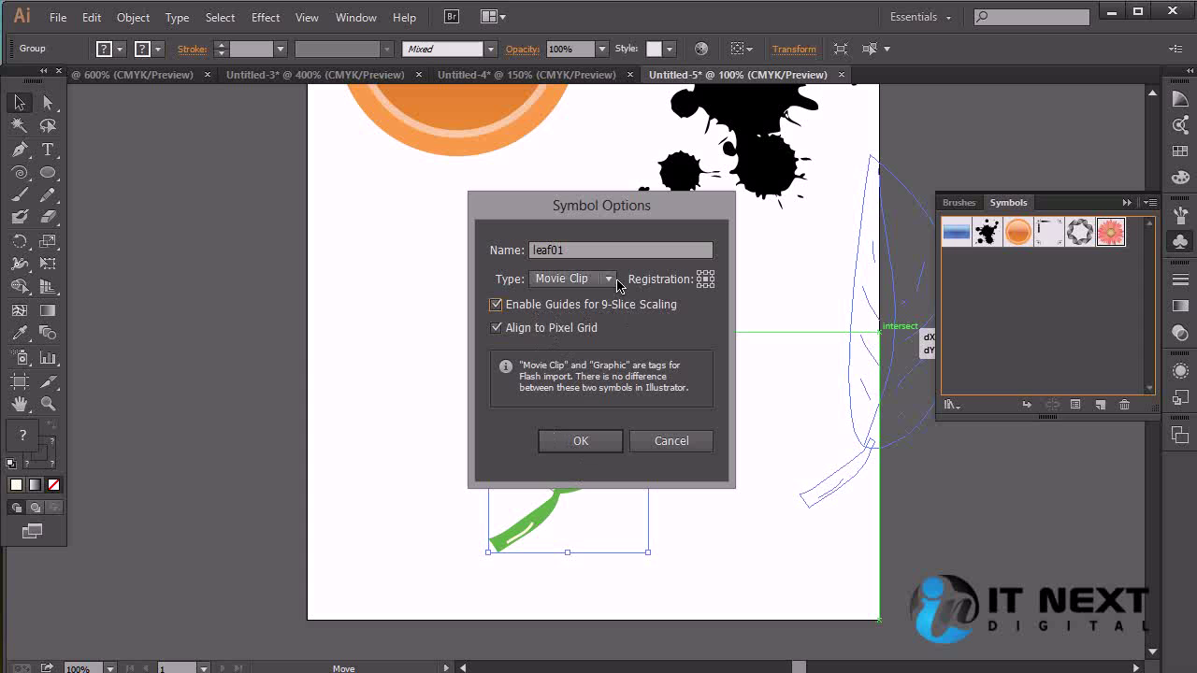
pyautogui.click(580, 440)
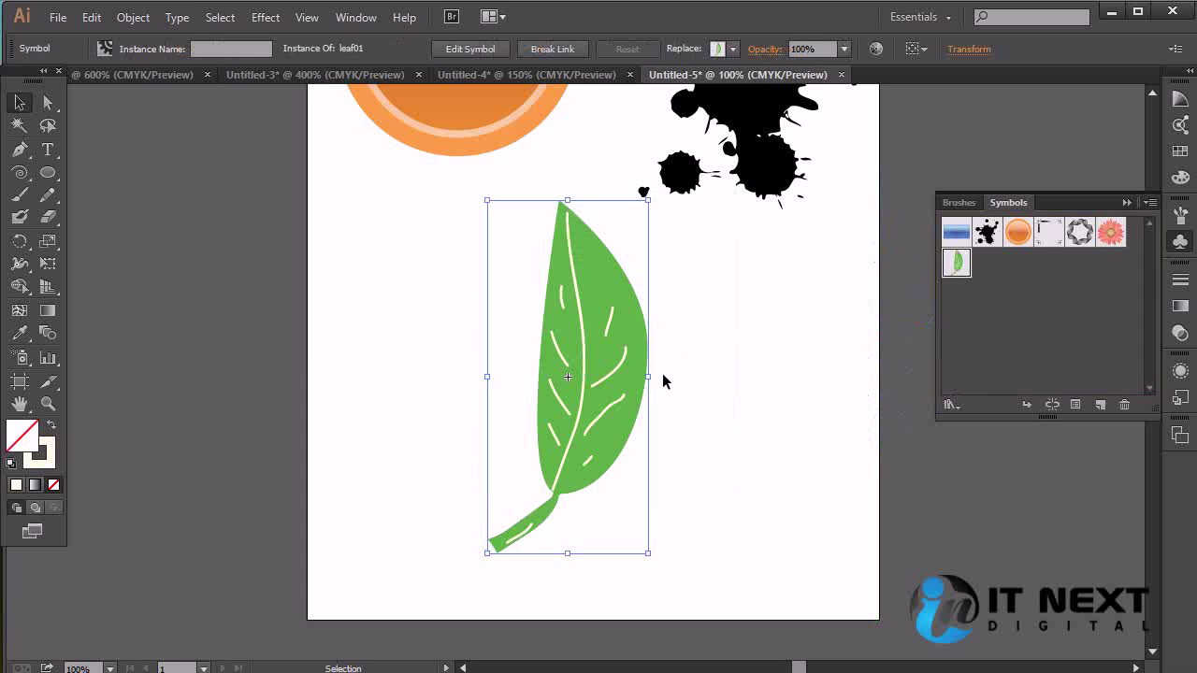
pyautogui.press('Delete')
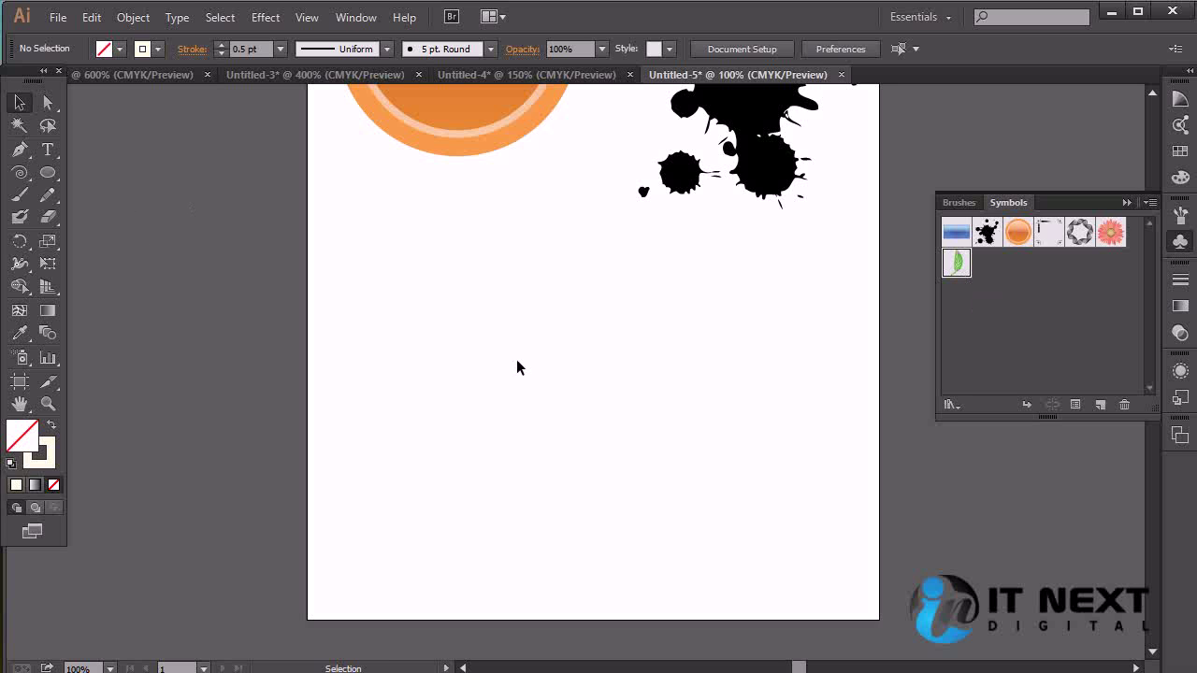
# Draw a long, narrow, curved closed outline in the artboard's empty lower area with the Pen tool, and deselect it.
pyautogui.press('p')
pyautogui.click(410, 256)
pyautogui.moveTo(513, 474); pyautogui.dragTo(530, 589)
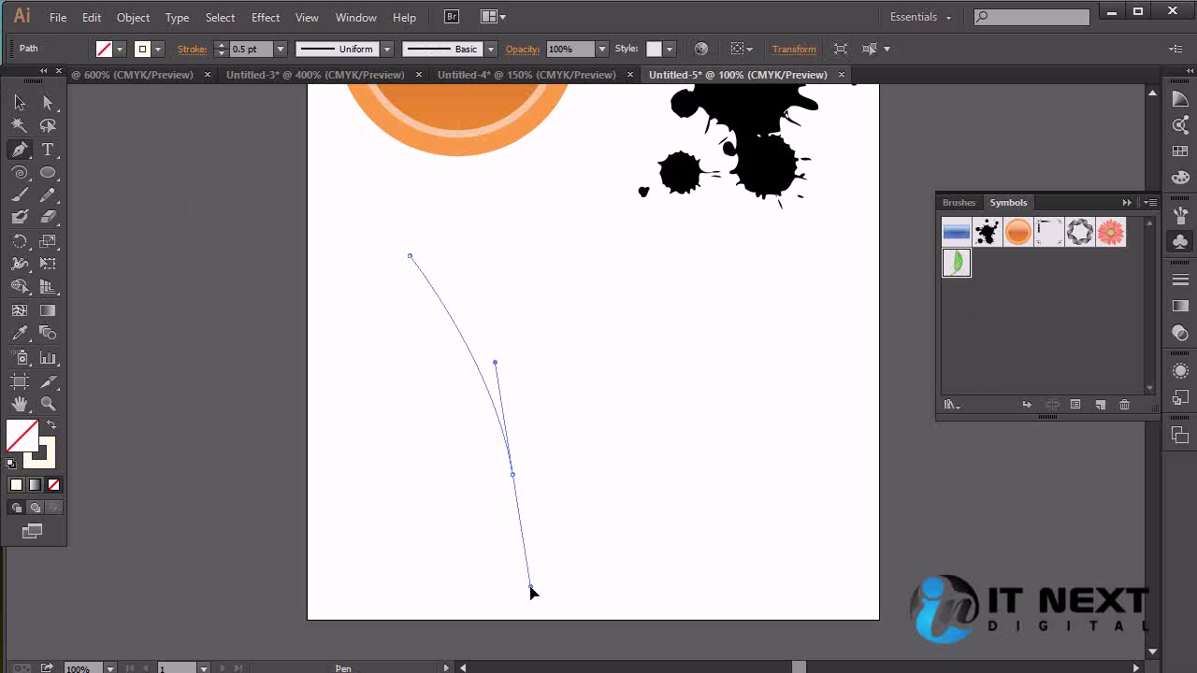
pyautogui.click(530, 587)
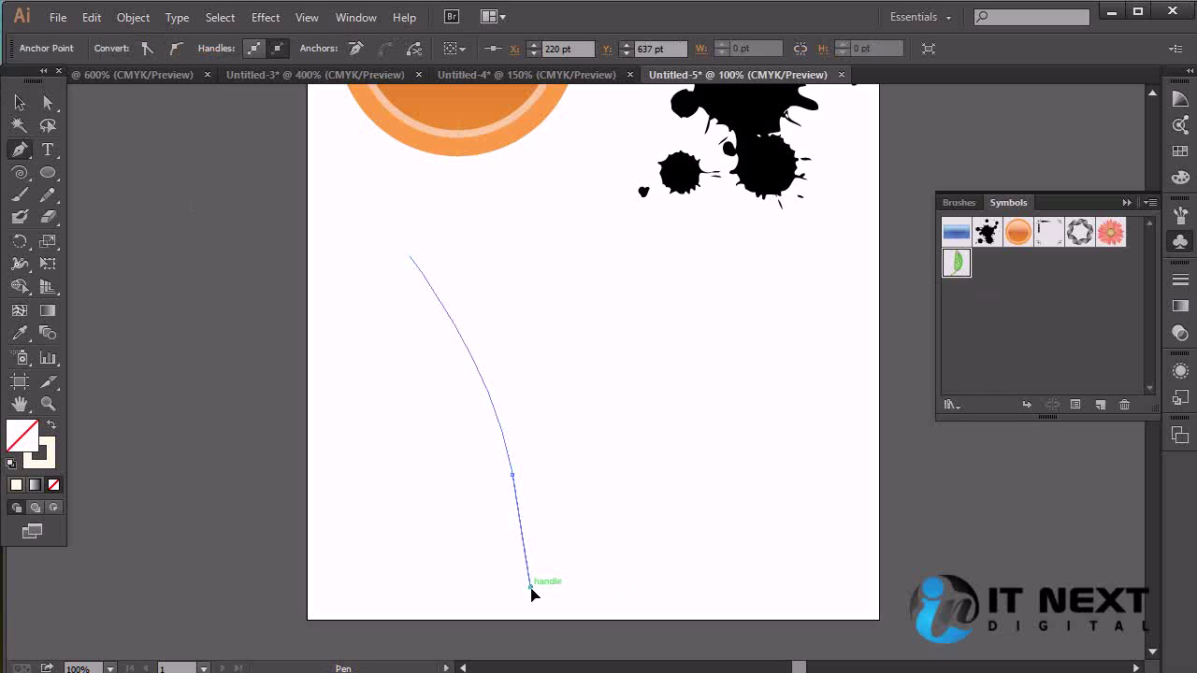
pyautogui.click(551, 577)
pyautogui.moveTo(443, 262); pyautogui.dragTo(409, 260)
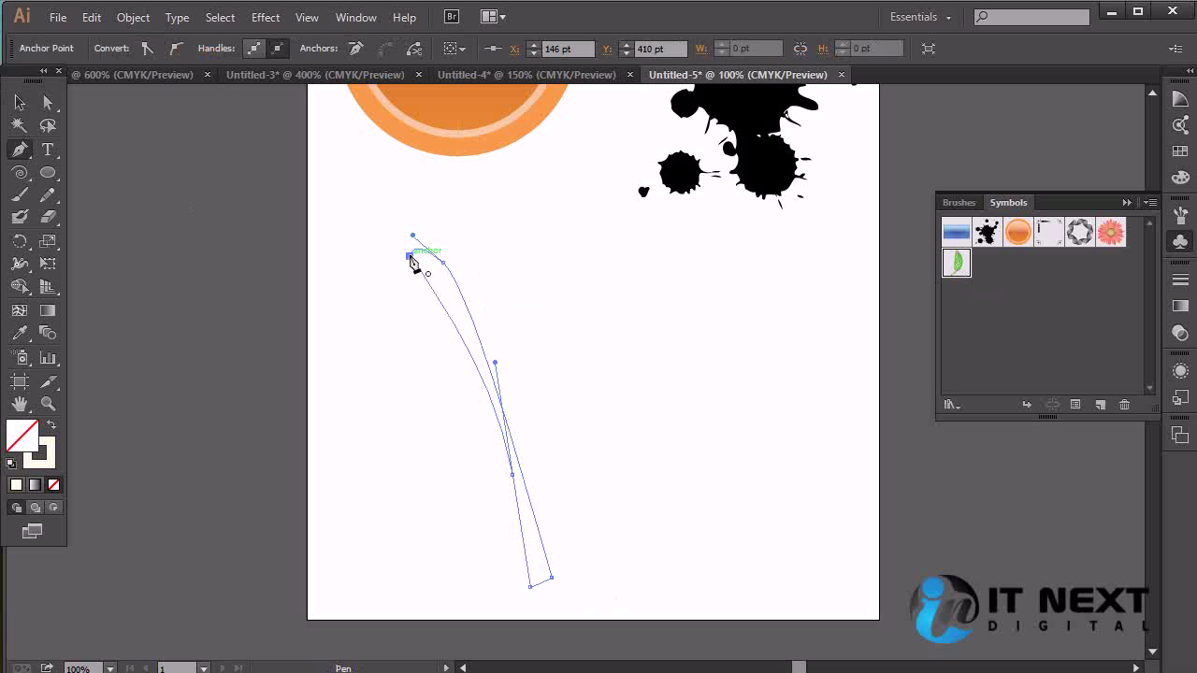
pyautogui.keyDown('ctrl'); pyautogui.click(676, 497); pyautogui.keyUp('ctrl')
# Draw a long diagonal line running down to the right across the artboard's empty lower area with the Line Segment tool.
pyautogui.moveTo(20, 172); pyautogui.dragTo(113, 172)
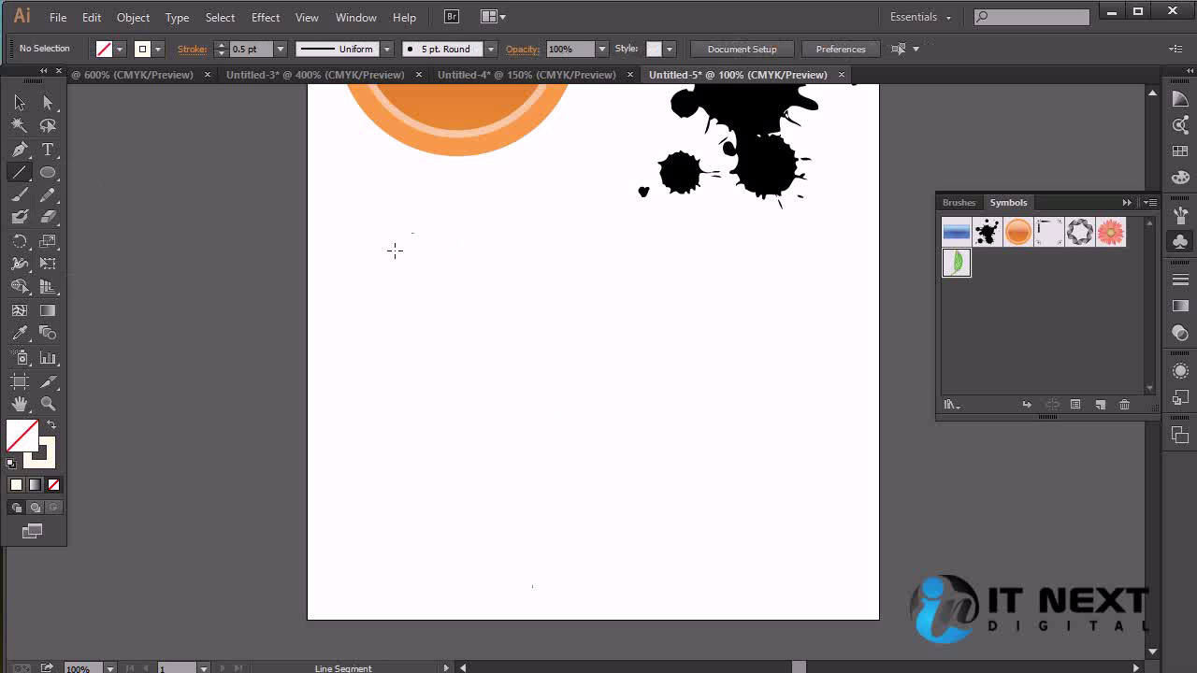
pyautogui.moveTo(388, 208); pyautogui.dragTo(636, 557)
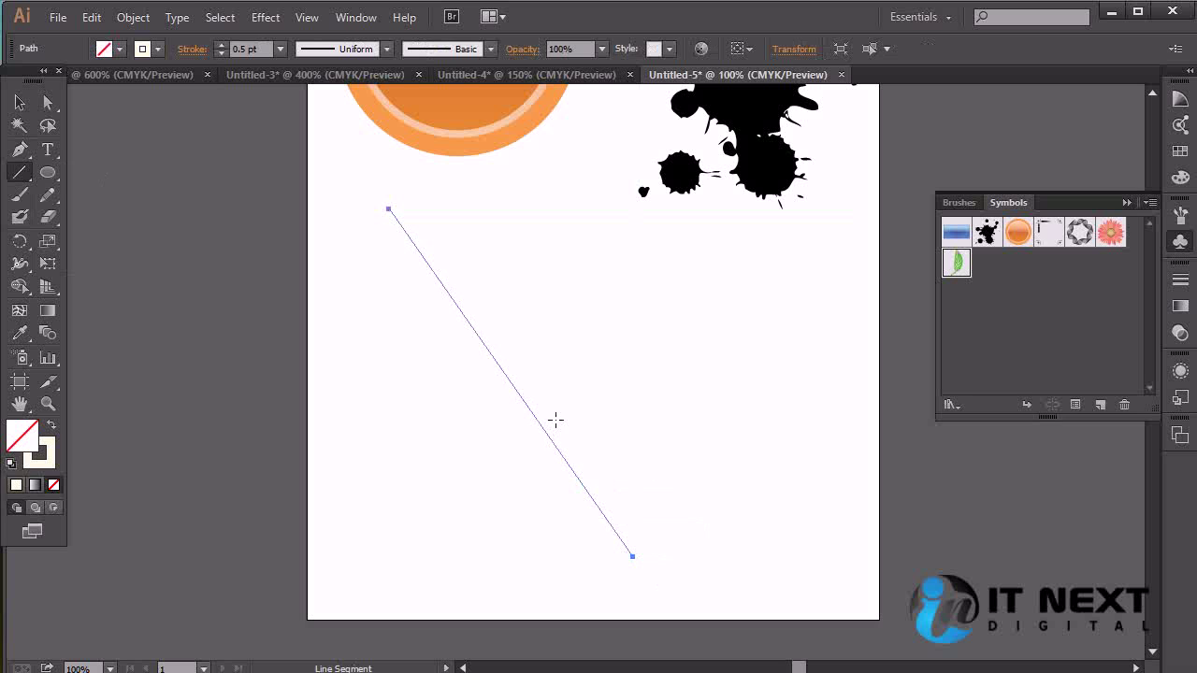
# Add an anchor point midway along the diagonal line, pull it outward to the upper right, and smooth it into a curve.
pyautogui.press('p')
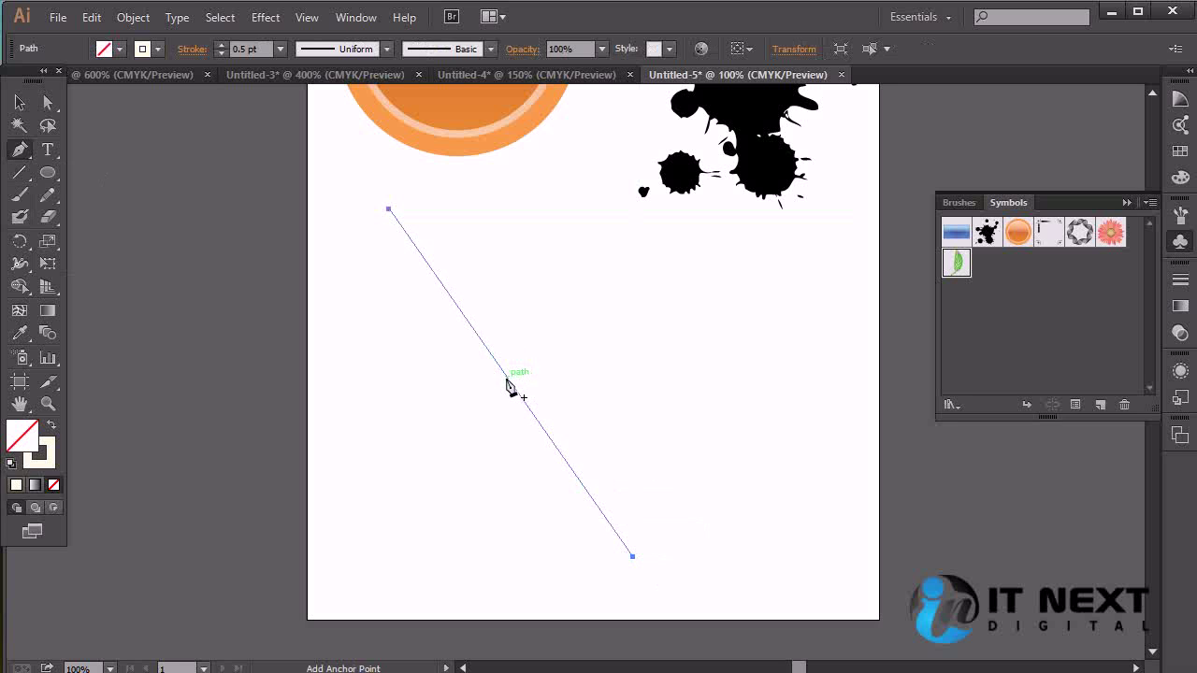
pyautogui.click(506, 378)
pyautogui.press('ctrl')
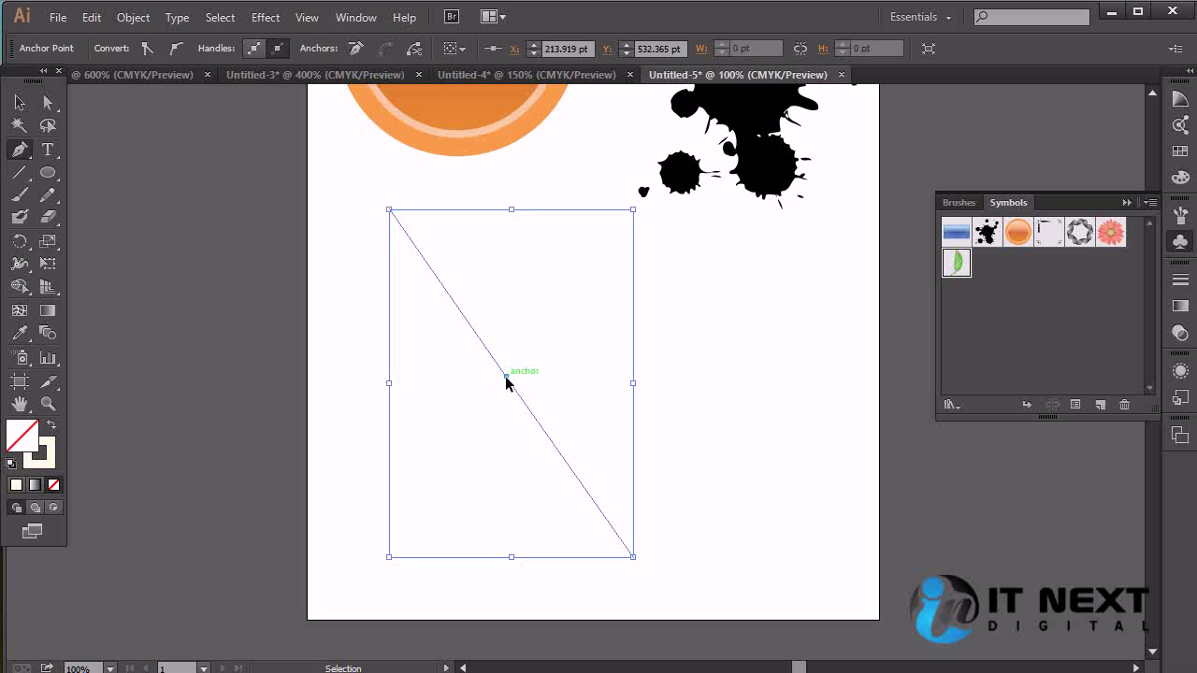
pyautogui.click(48, 103)
pyautogui.moveTo(566, 359); pyautogui.dragTo(416, 427)
pyautogui.moveTo(505, 376); pyautogui.dragTo(556, 340)
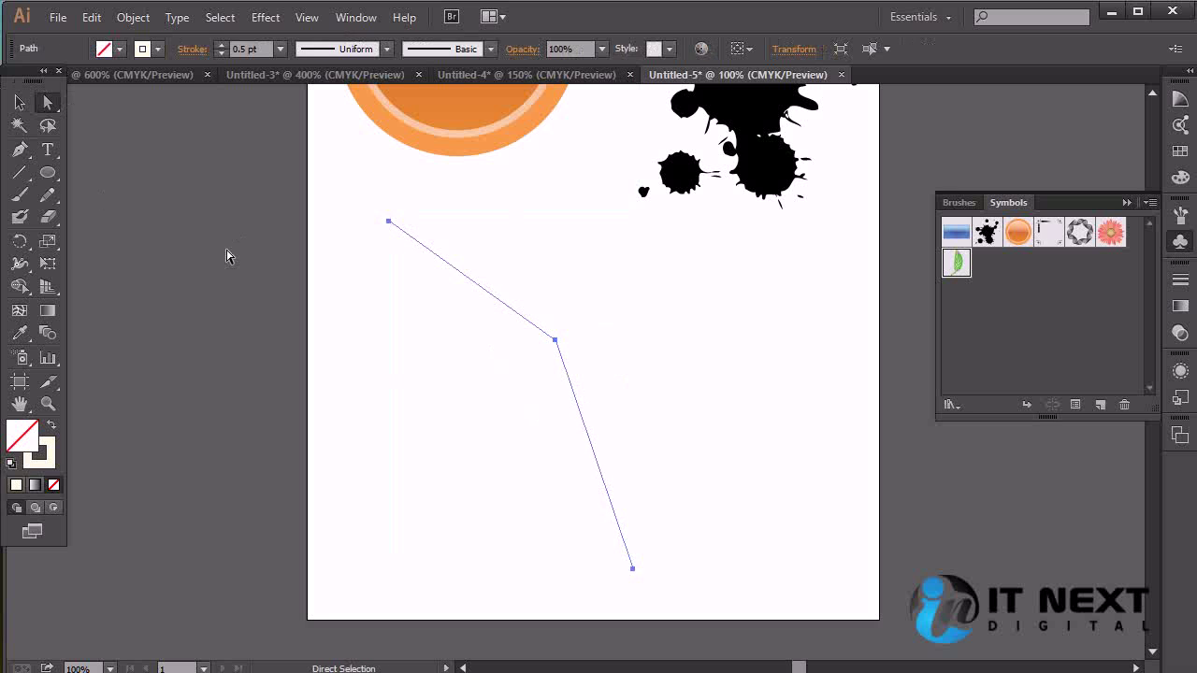
pyautogui.press('p')
pyautogui.moveTo(556, 339); pyautogui.dragTo(612, 415)
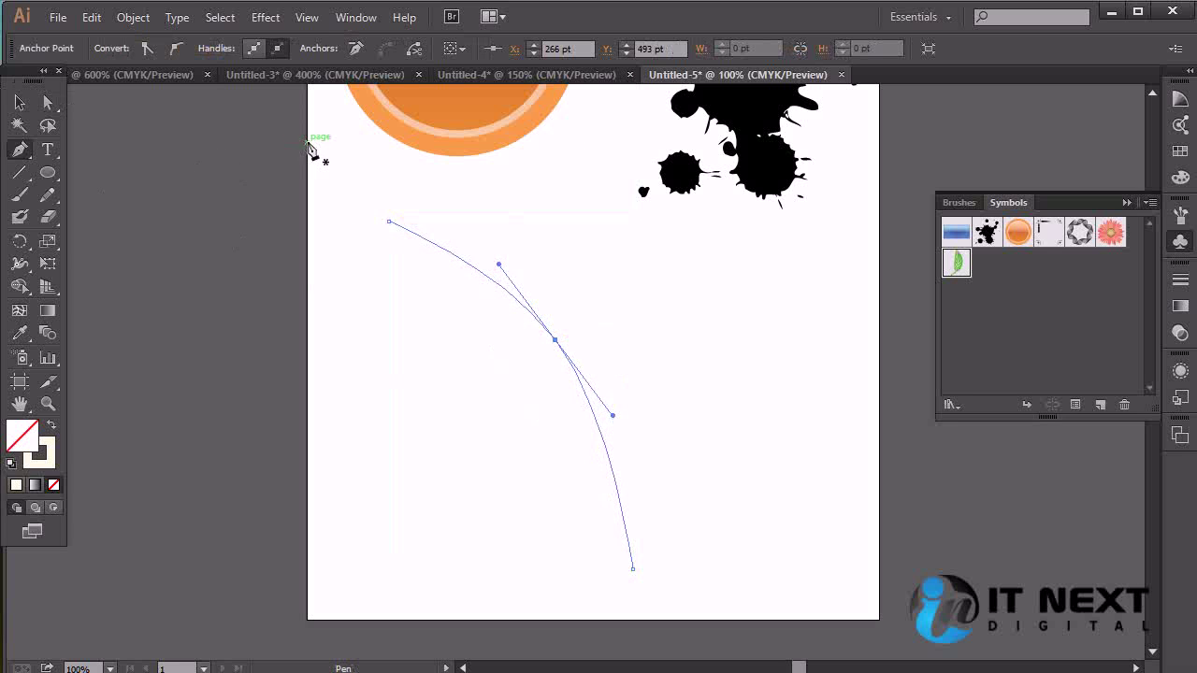
# Move the leftover angular path away from the curve, remove it, and select the curved path.
pyautogui.click(19, 102)
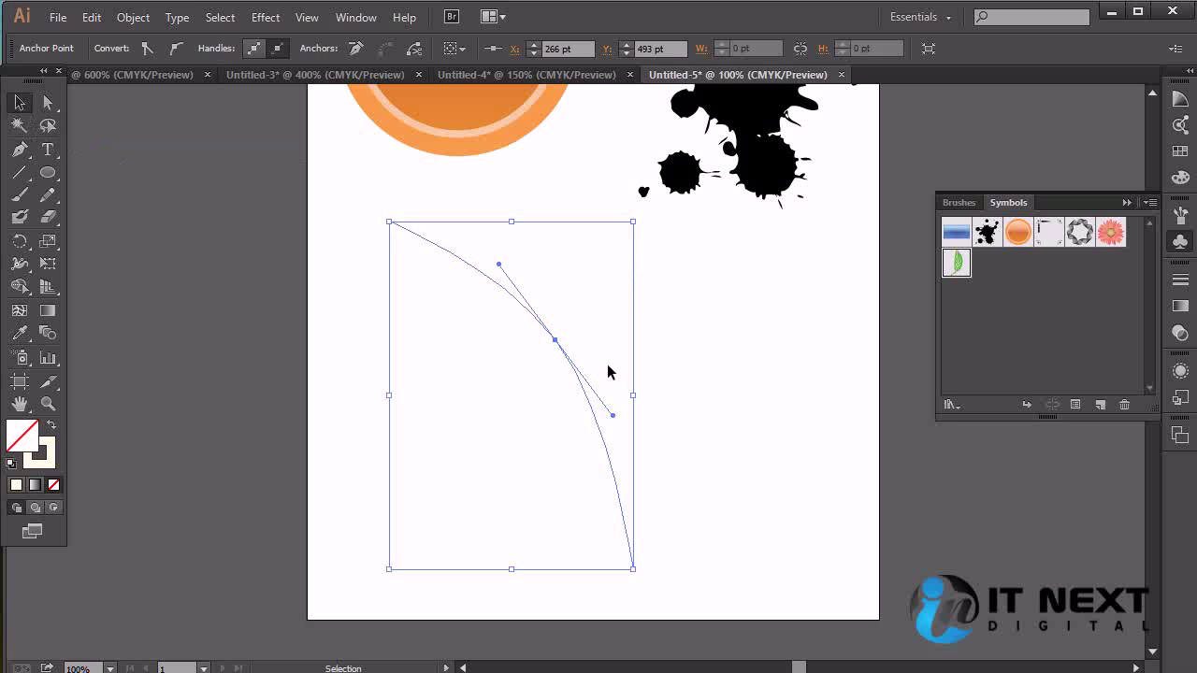
pyautogui.click(726, 361)
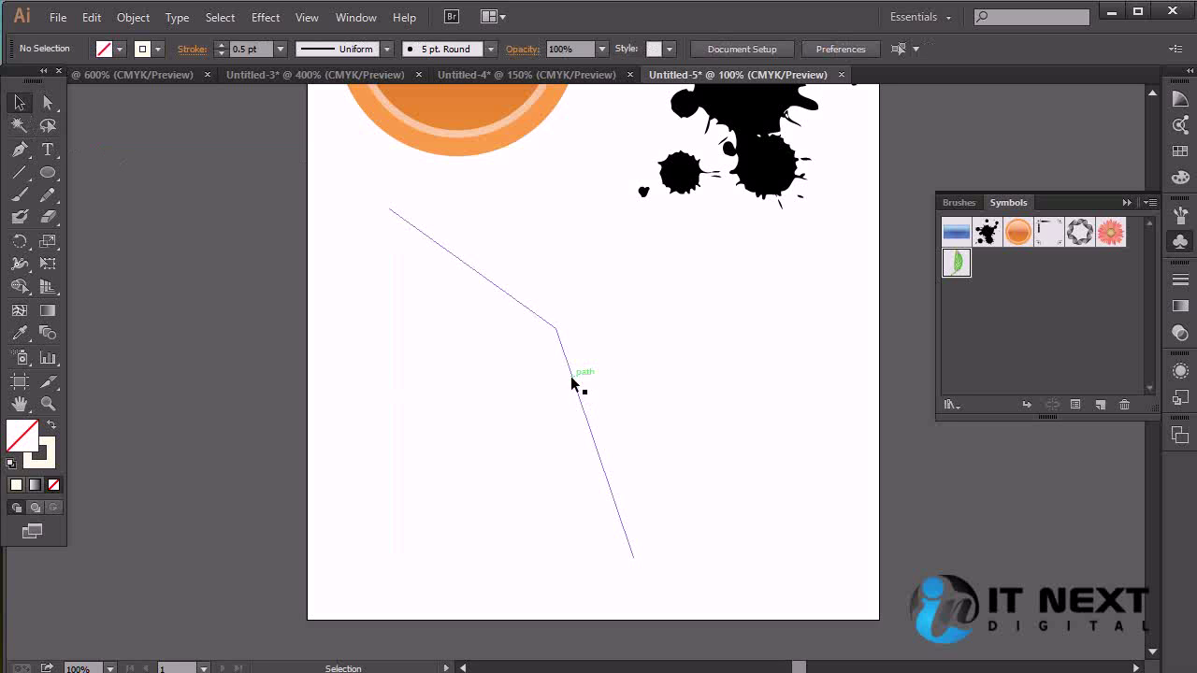
pyautogui.moveTo(576, 377); pyautogui.dragTo(417, 430)
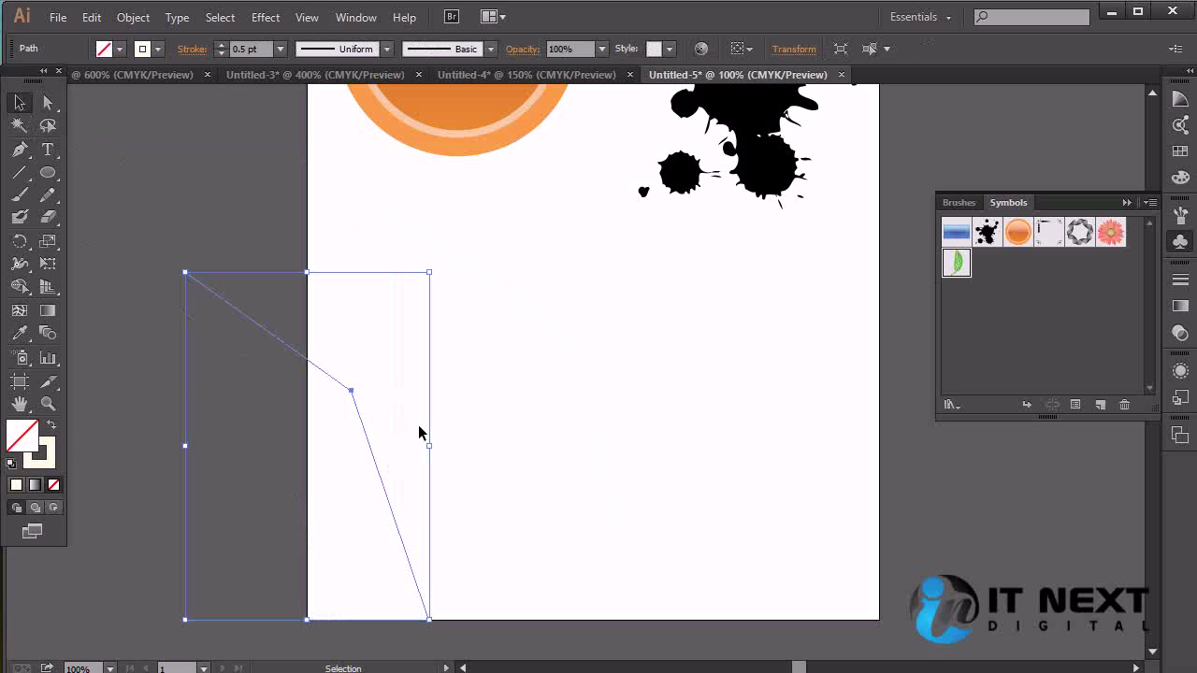
pyautogui.click(493, 412)
pyautogui.click(582, 391)
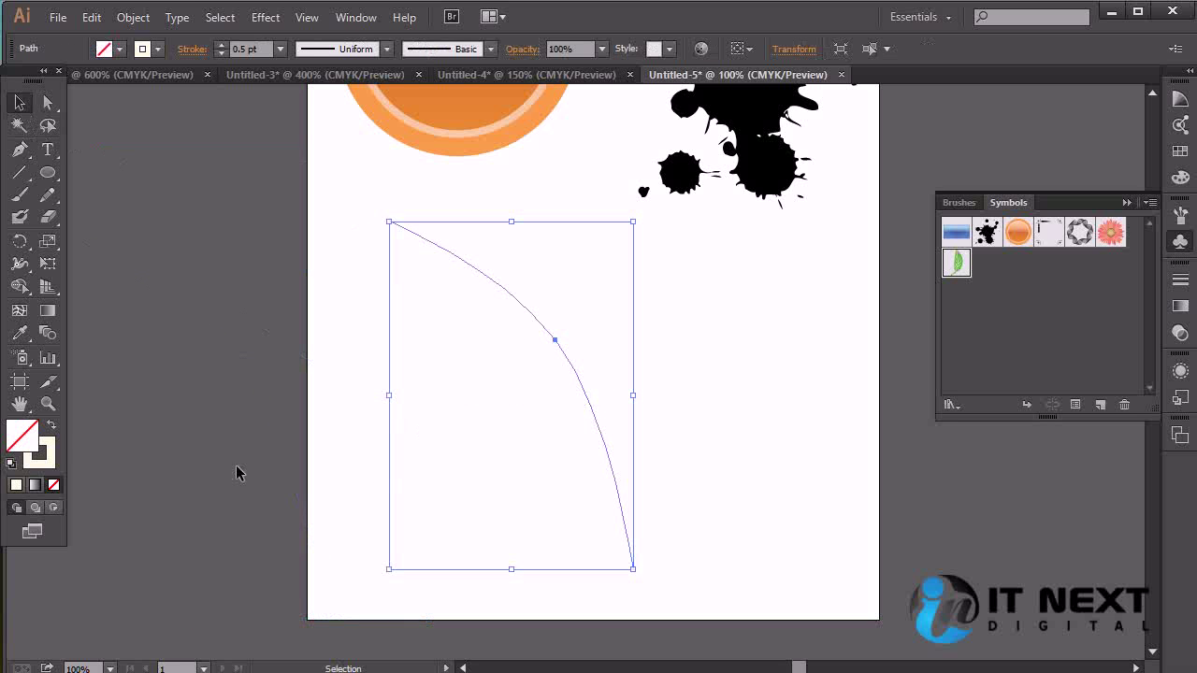
# Give the curved path a dark olive-brown stroke with a weight of 7 pt.
pyautogui.click(39, 452)
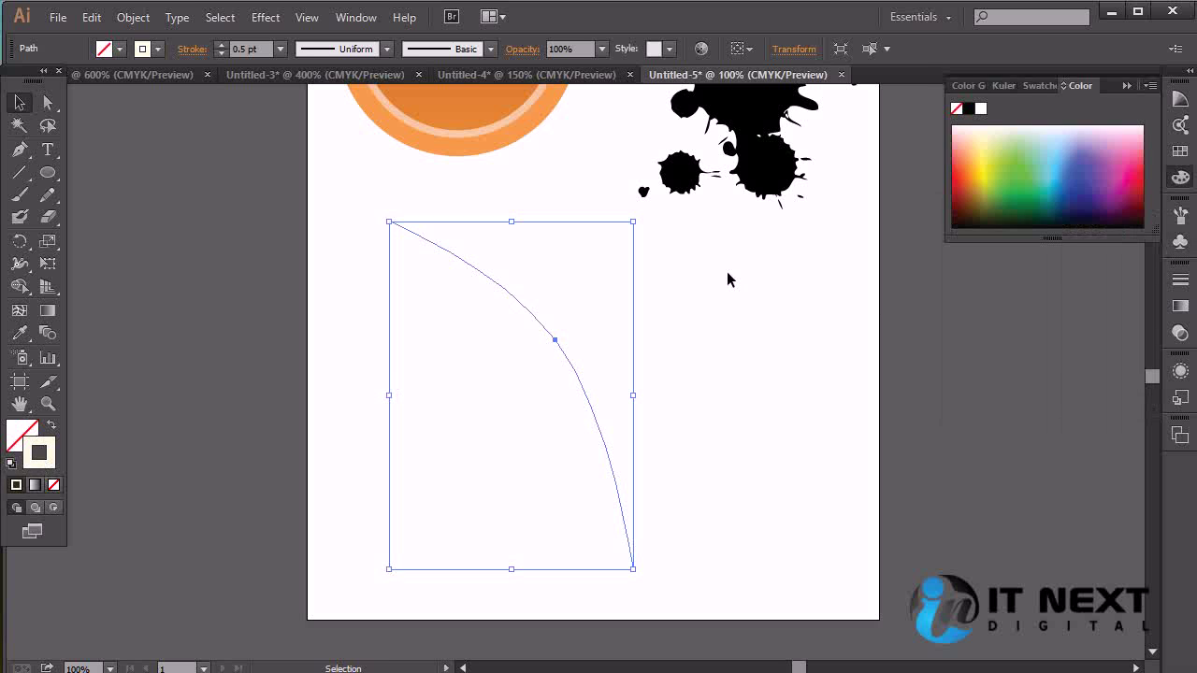
pyautogui.click(280, 49)
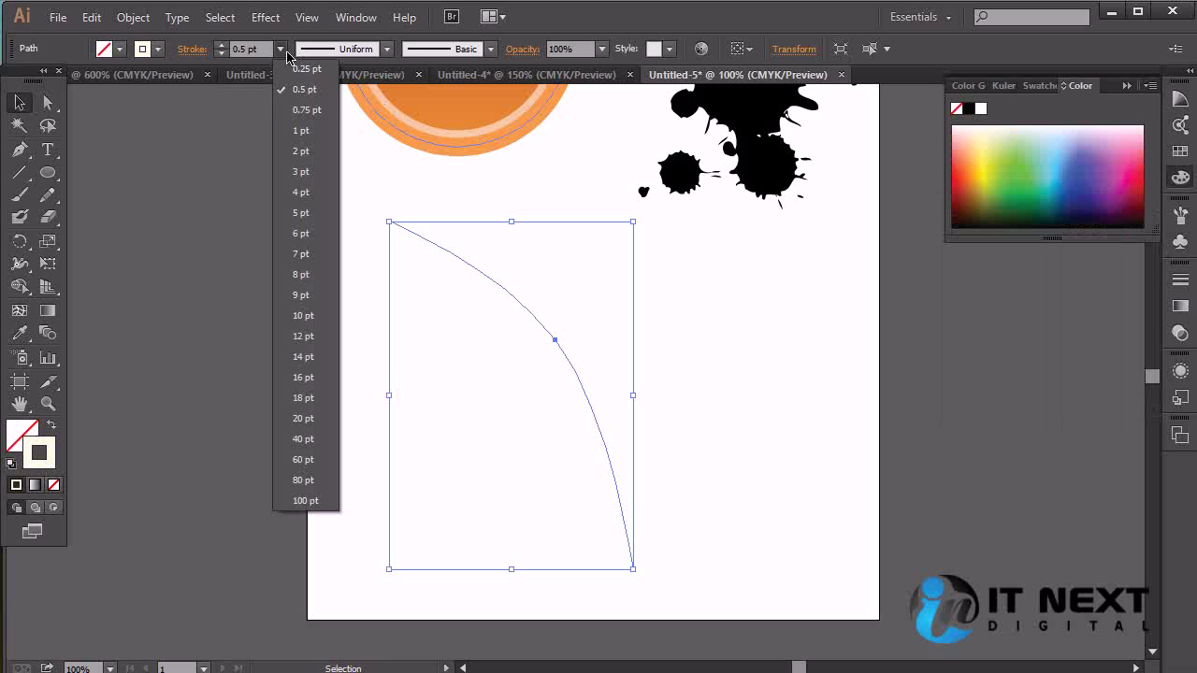
pyautogui.click(311, 214)
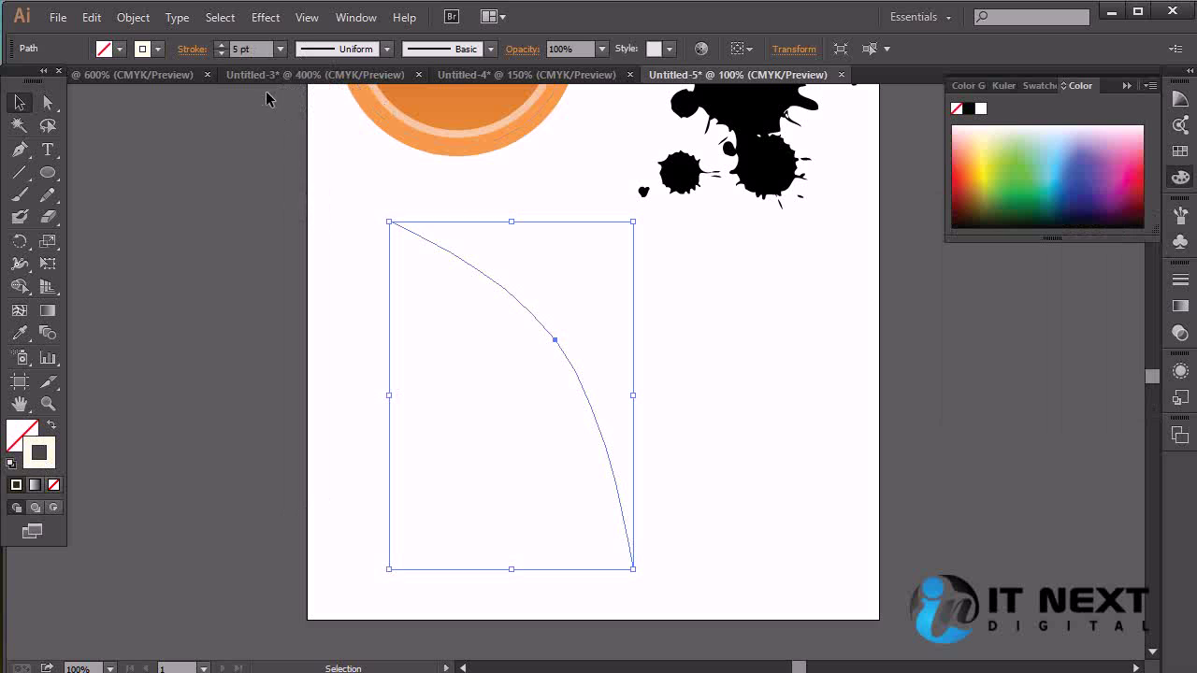
pyautogui.click(280, 49)
pyautogui.click(303, 256)
pyautogui.moveTo(1002, 218)
pyautogui.mouseDown()
pyautogui.moveTo(991, 224)
pyautogui.moveTo(1013, 189)
pyautogui.moveTo(1006, 206)
pyautogui.moveTo(1017, 212)
pyautogui.moveTo(1127, 195)
pyautogui.moveTo(979, 204)
pyautogui.mouseUp()
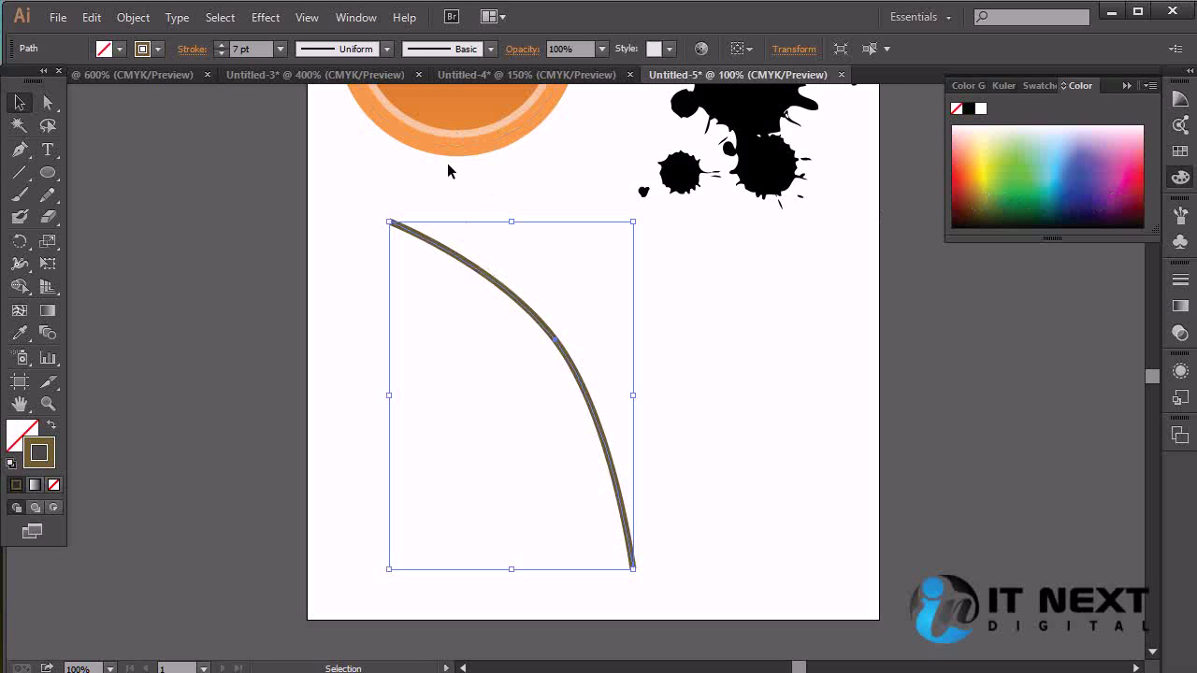
# Try different variable width profiles on the brown curve and apply the one tapered at both ends with an off-centre bulge.
pyautogui.click(386, 51)
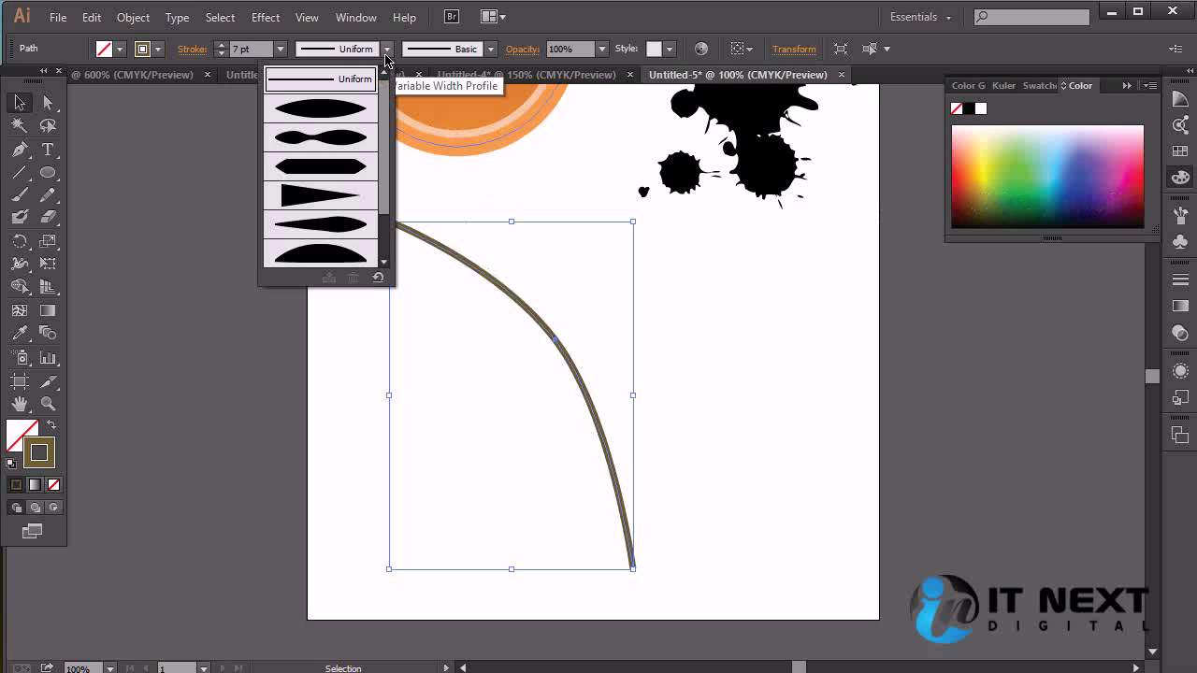
pyautogui.click(341, 140)
pyautogui.click(389, 54)
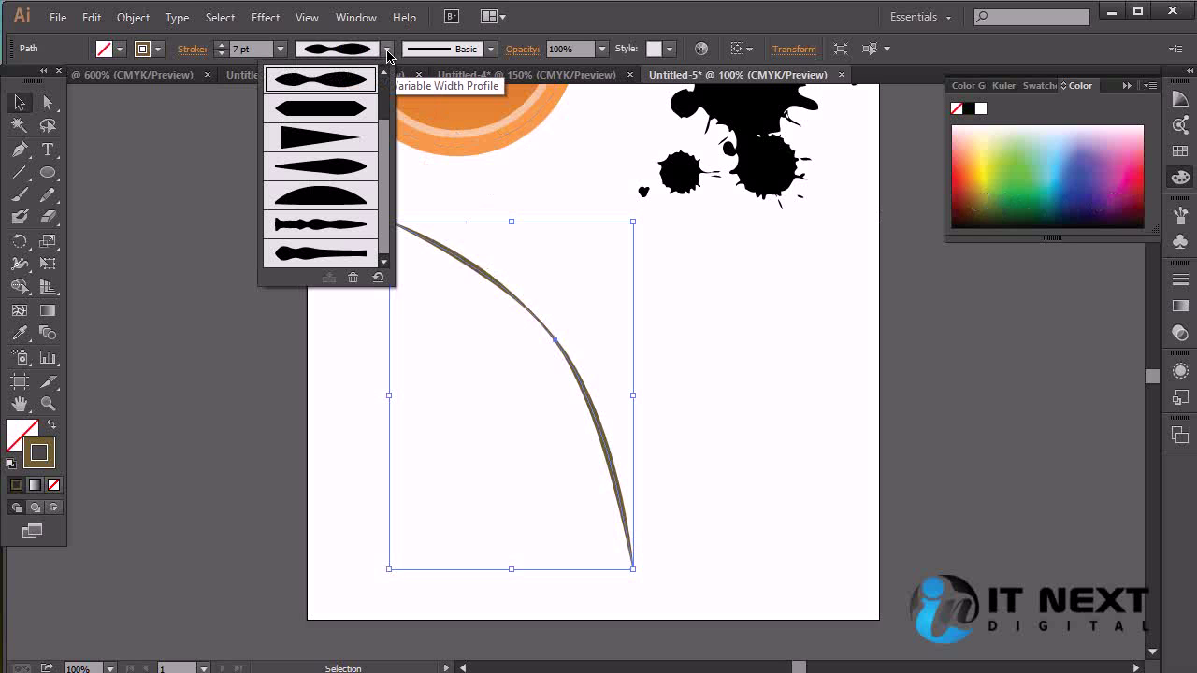
pyautogui.click(343, 228)
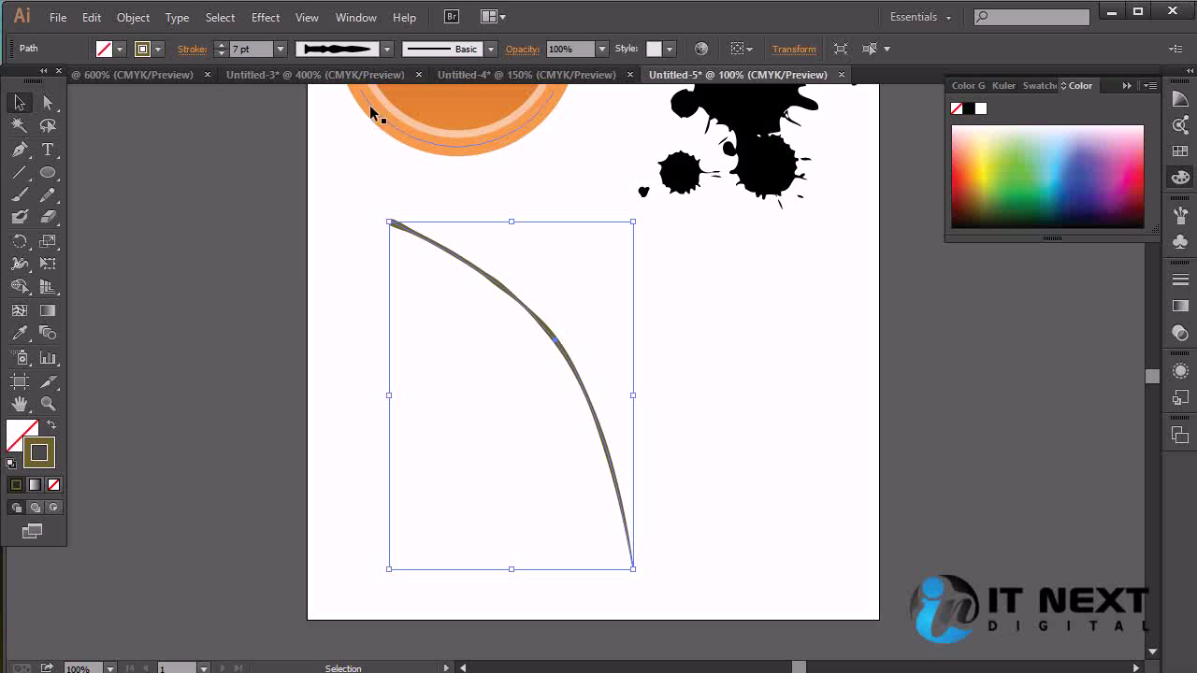
pyautogui.click(386, 49)
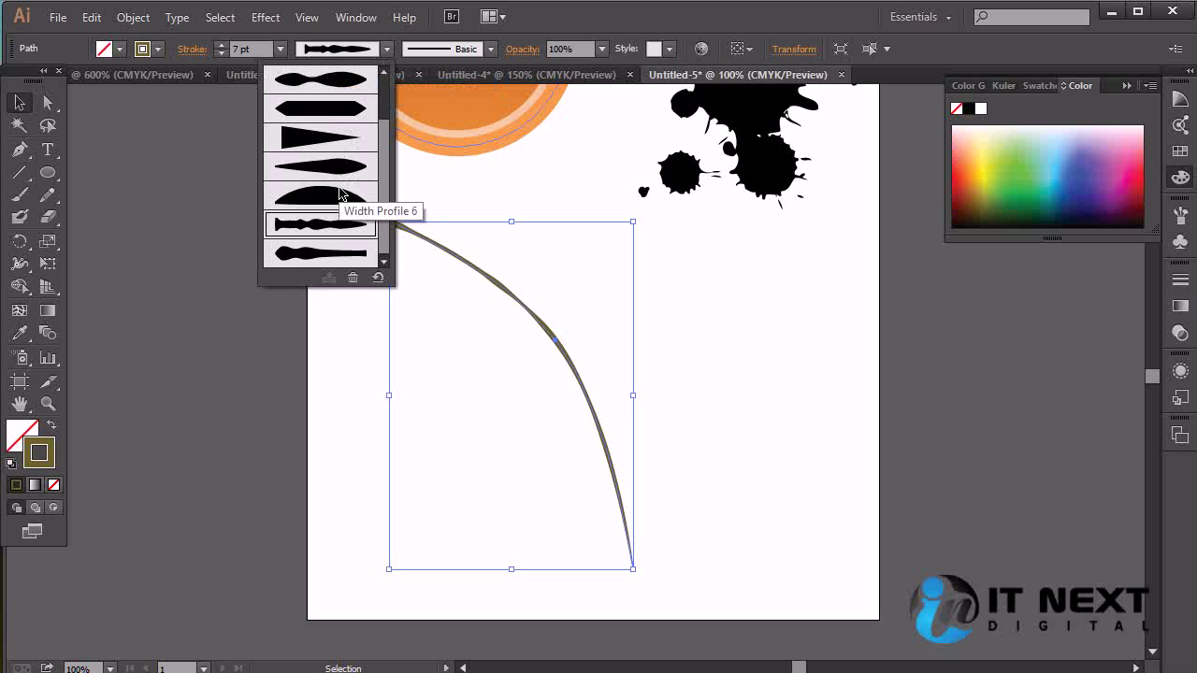
pyautogui.click(336, 168)
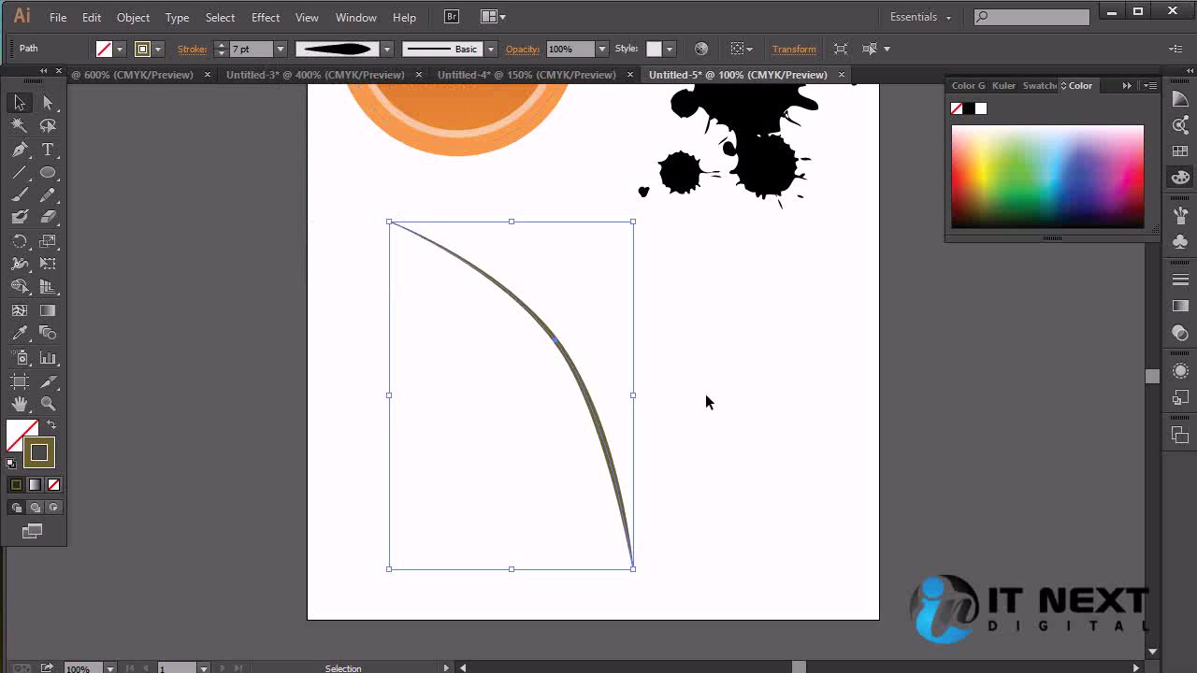
# Set the tapered branch's stroke weight to 10 pt and deselect it.
pyautogui.click(279, 49)
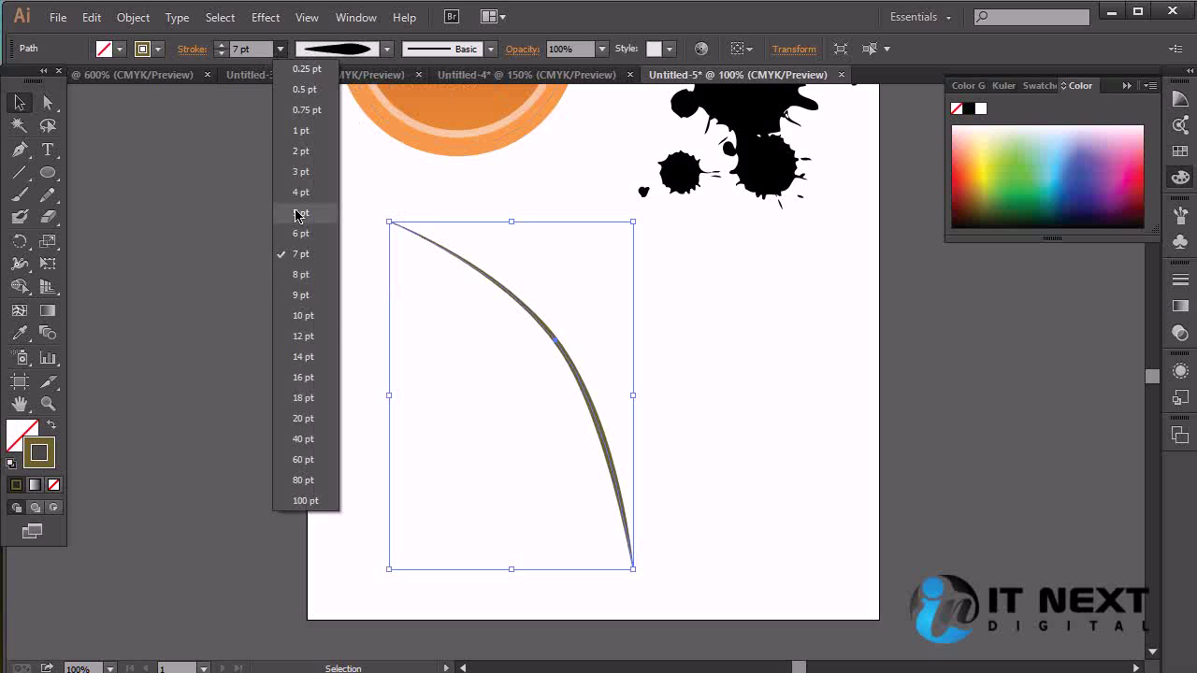
pyautogui.click(316, 318)
pyautogui.click(755, 391)
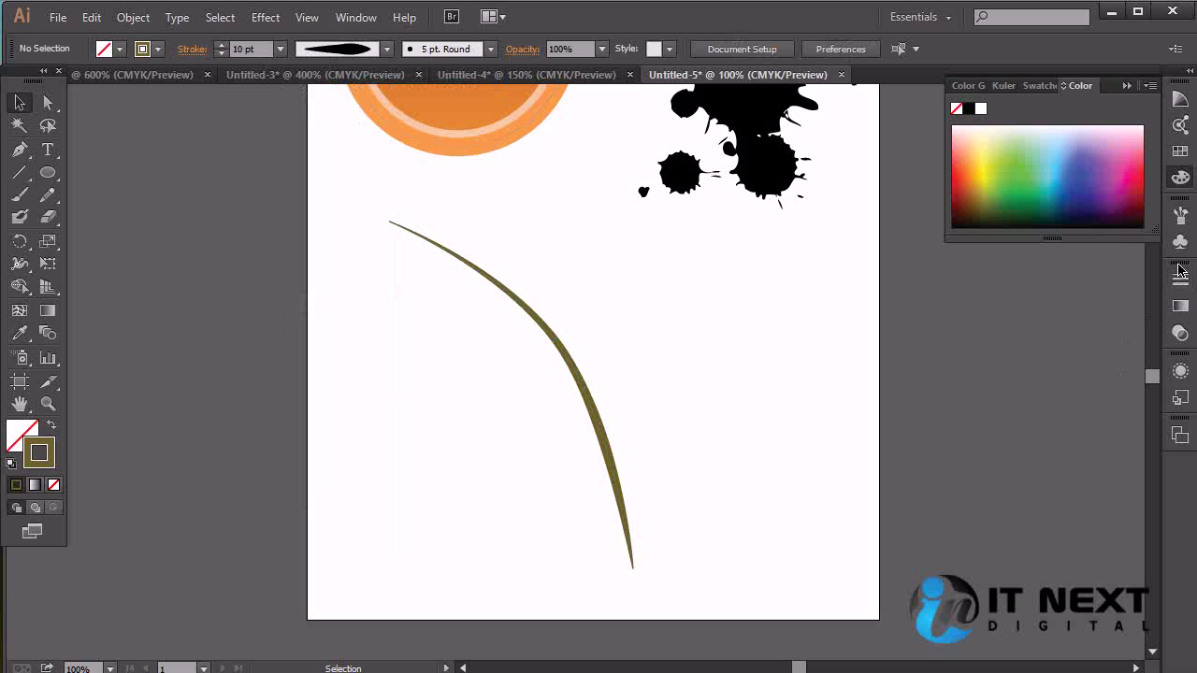
# Try to place a scaled-down instance of the leaf01 symbol with its stalk joined to the branch.
pyautogui.click(1179, 242)
pyautogui.moveTo(955, 264); pyautogui.dragTo(636, 331)
pyautogui.moveTo(715, 151); pyautogui.dragTo(648, 299)
pyautogui.hotkey('ctrl', 'z')
pyautogui.click(791, 324)
pyautogui.click(689, 288)
pyautogui.moveTo(559, 155); pyautogui.dragTo(581, 245)
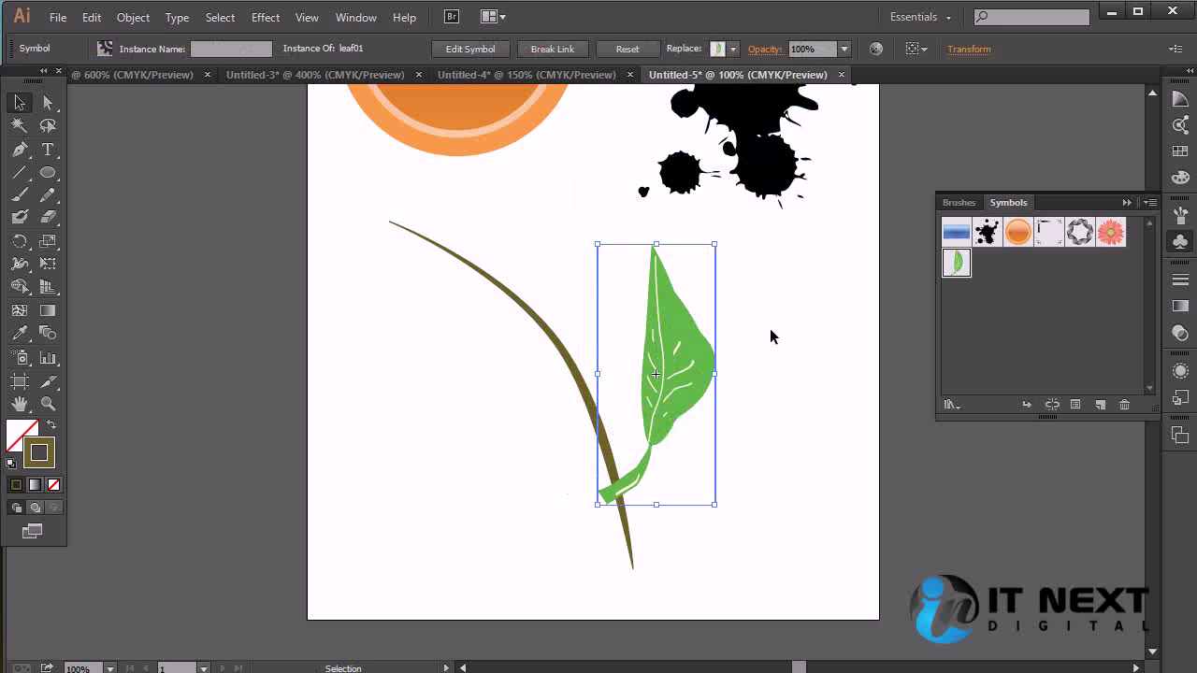
pyautogui.click(761, 388)
pyautogui.moveTo(688, 398); pyautogui.dragTo(665, 289)
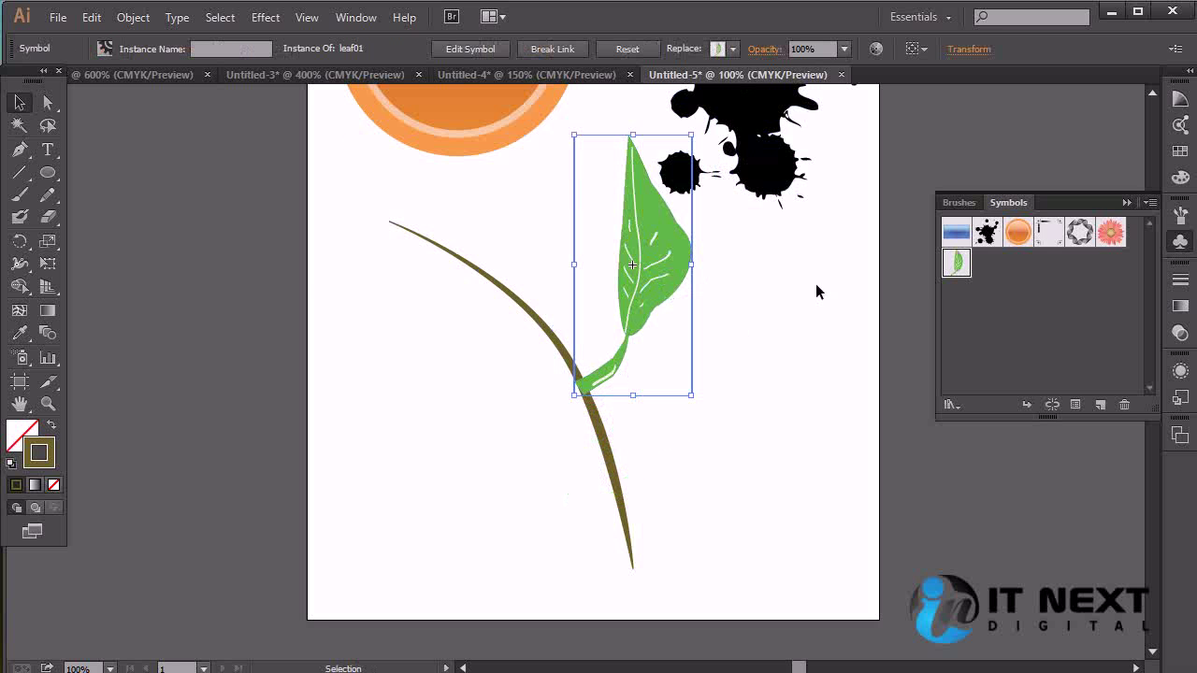
# Open the leaf01 symbol for editing, return to the artboard, and delete the distorted leaf instance.
pyautogui.doubleClick(956, 265)
pyautogui.doubleClick(837, 346)
pyautogui.click(820, 392)
pyautogui.click(707, 356)
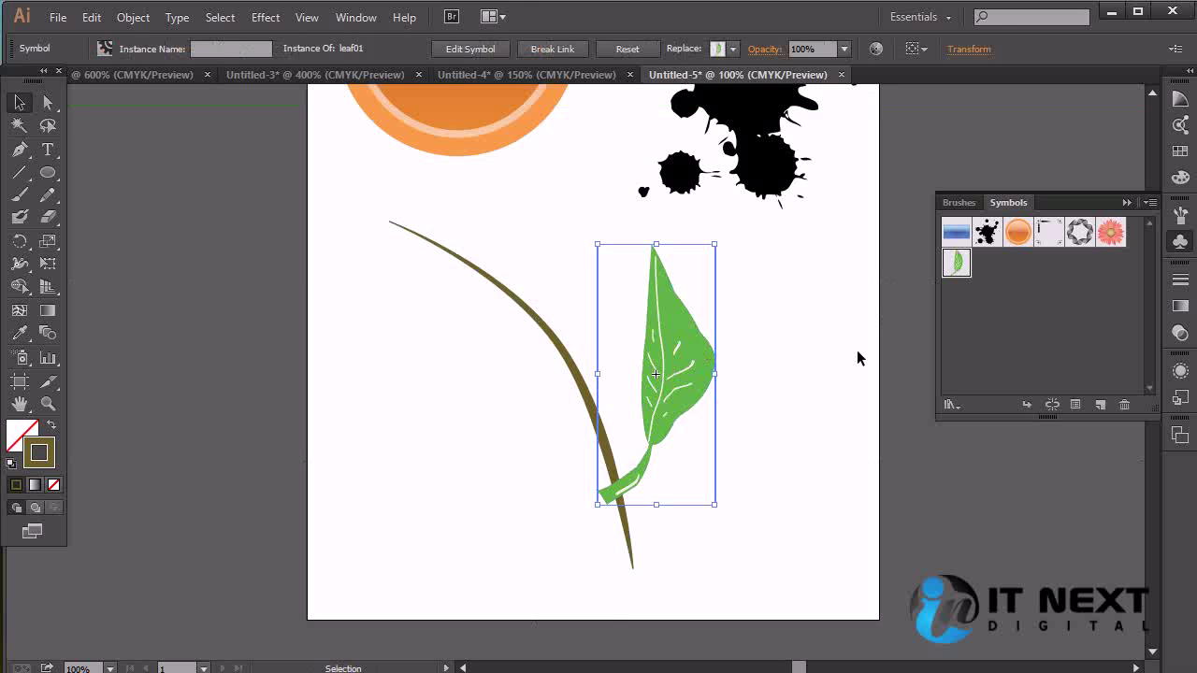
pyautogui.press('Delete')
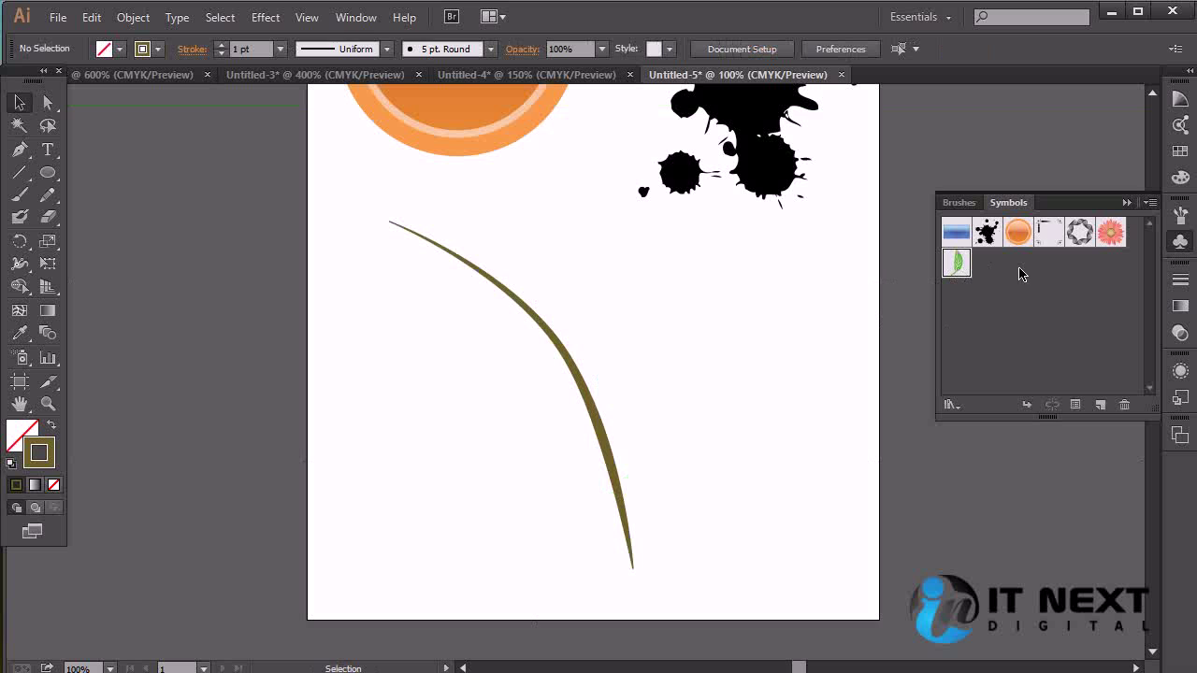
# Try placing another leaf01 instance, scaling it down and moving it onto the branch, and delete it.
pyautogui.moveTo(957, 265); pyautogui.dragTo(738, 331)
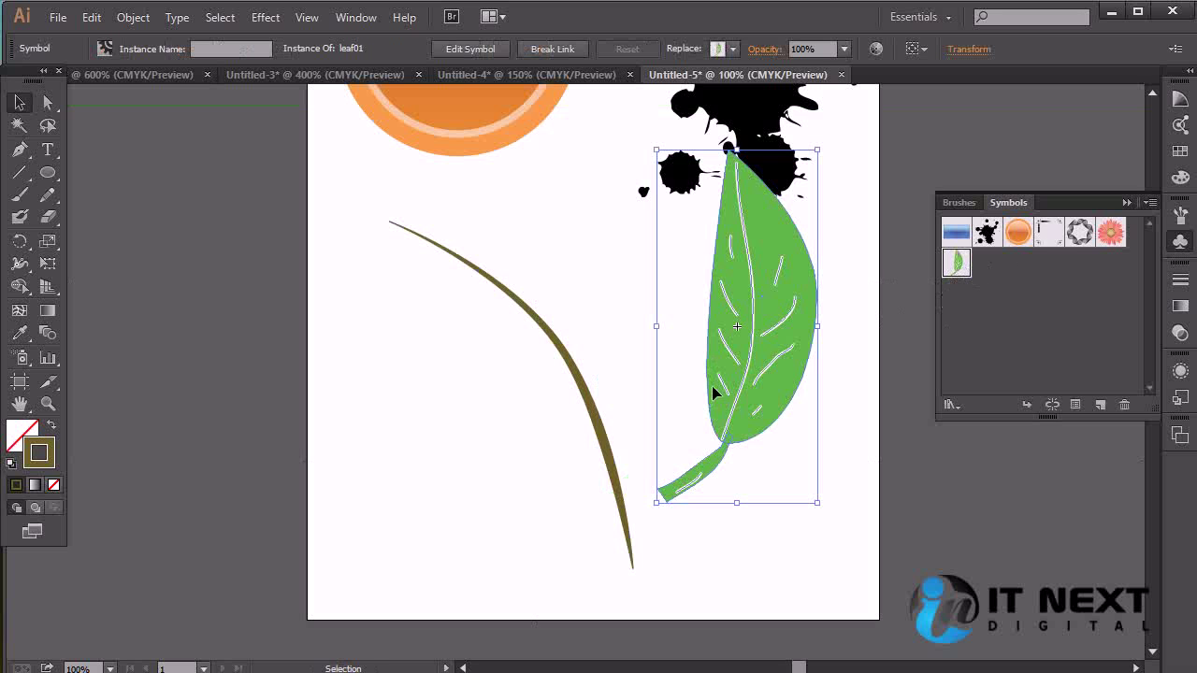
pyautogui.moveTo(820, 152); pyautogui.dragTo(772, 248)
pyautogui.moveTo(741, 348); pyautogui.dragTo(659, 230)
pyautogui.scroll(2, 863, 294)
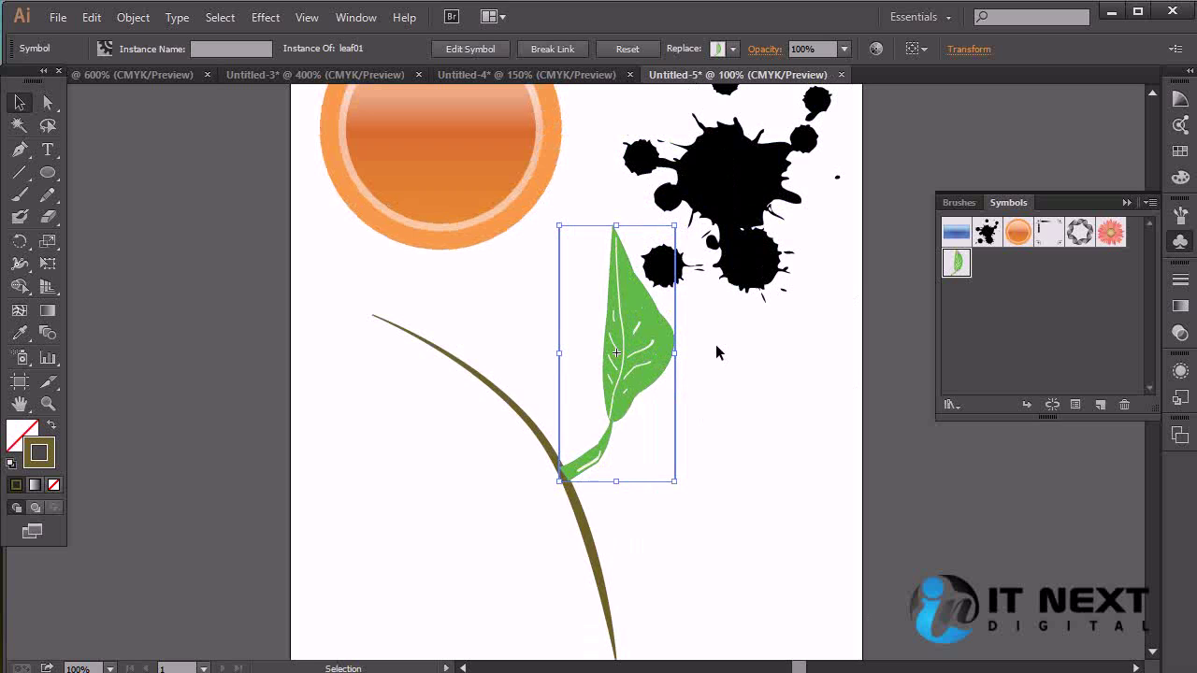
pyautogui.press('Delete')
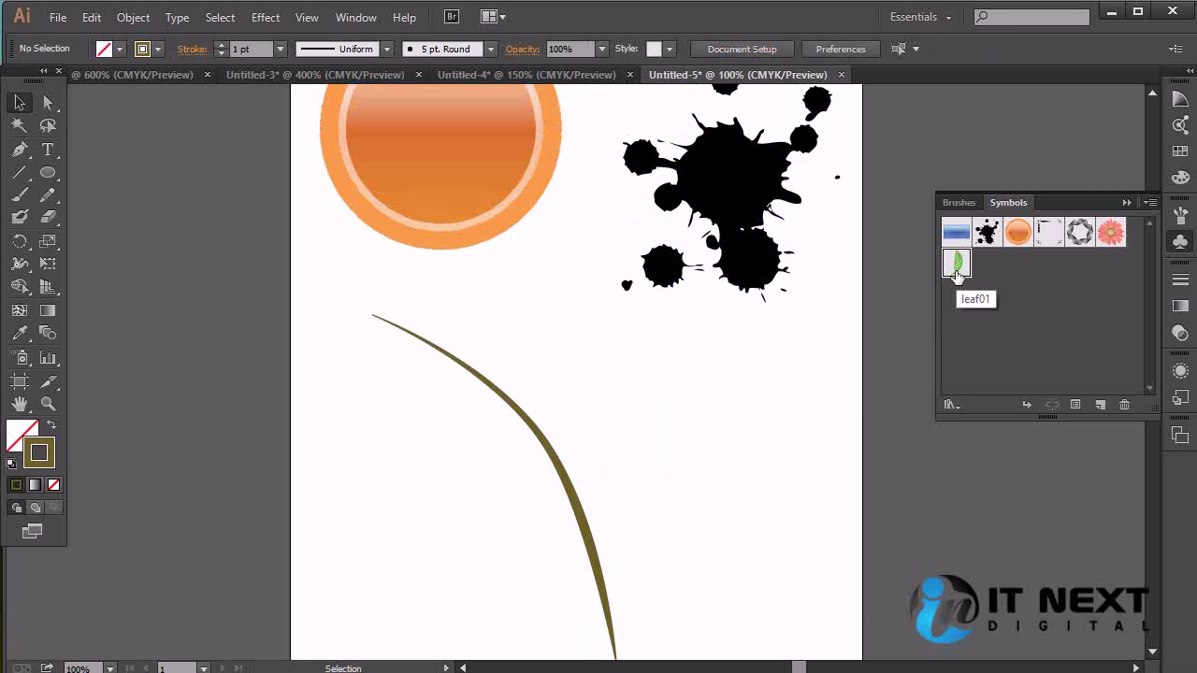
# Inspect the leaf01 symbol's artwork and 9-slice guides in symbol editing mode, and return to the artboard.
pyautogui.click(1151, 203)
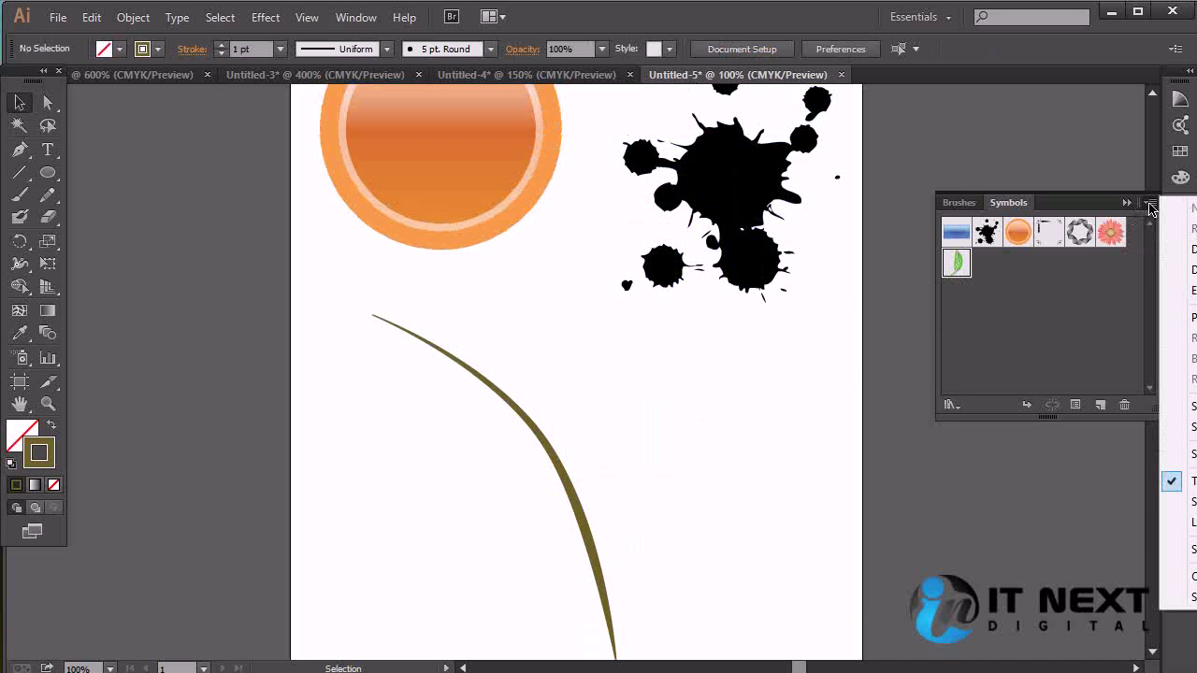
pyautogui.click(1180, 289)
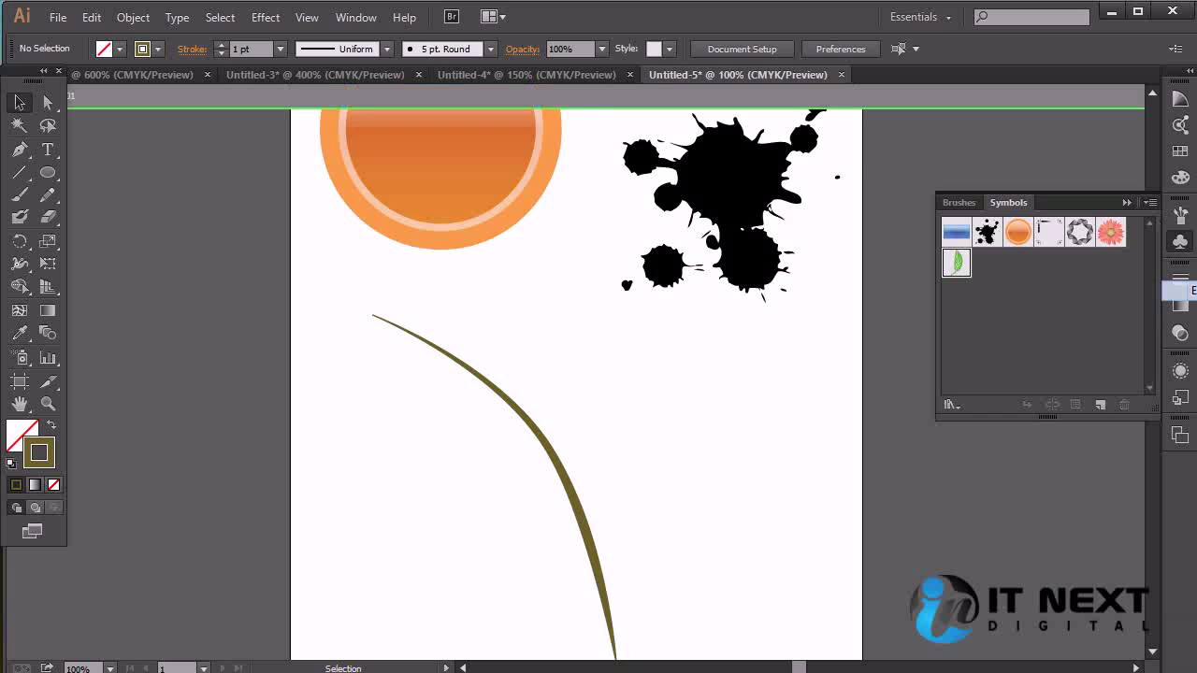
pyautogui.moveTo(738, 196); pyautogui.dragTo(416, 556)
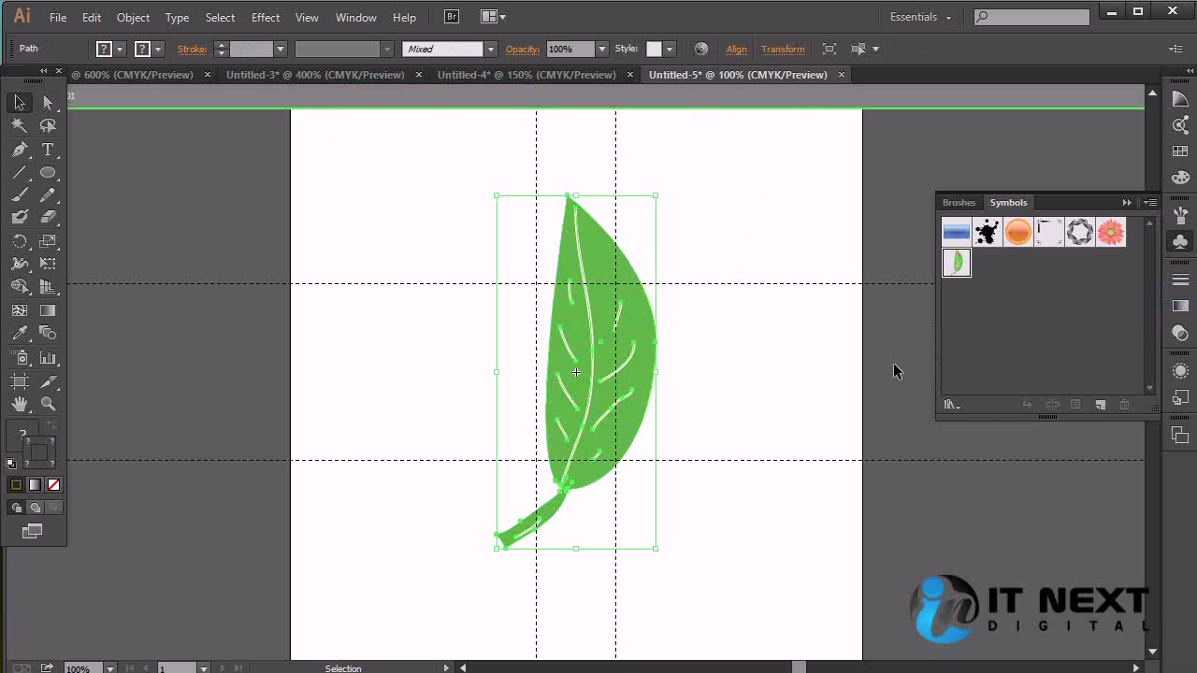
pyautogui.click(841, 75)
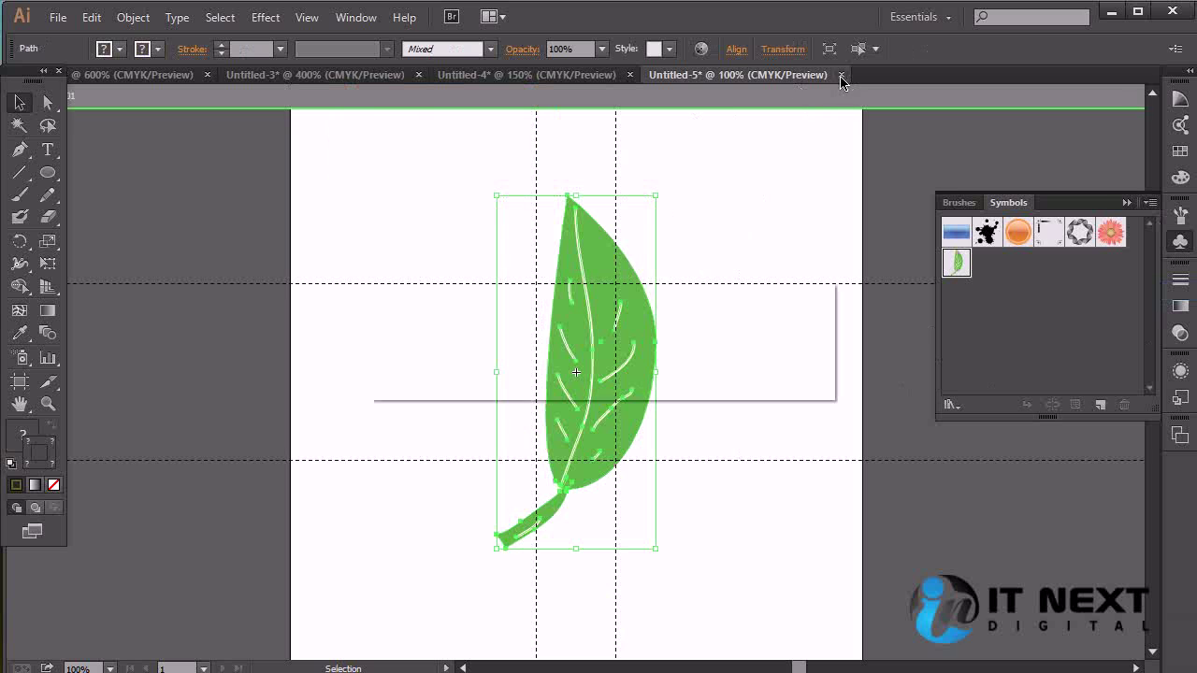
pyautogui.click(800, 379)
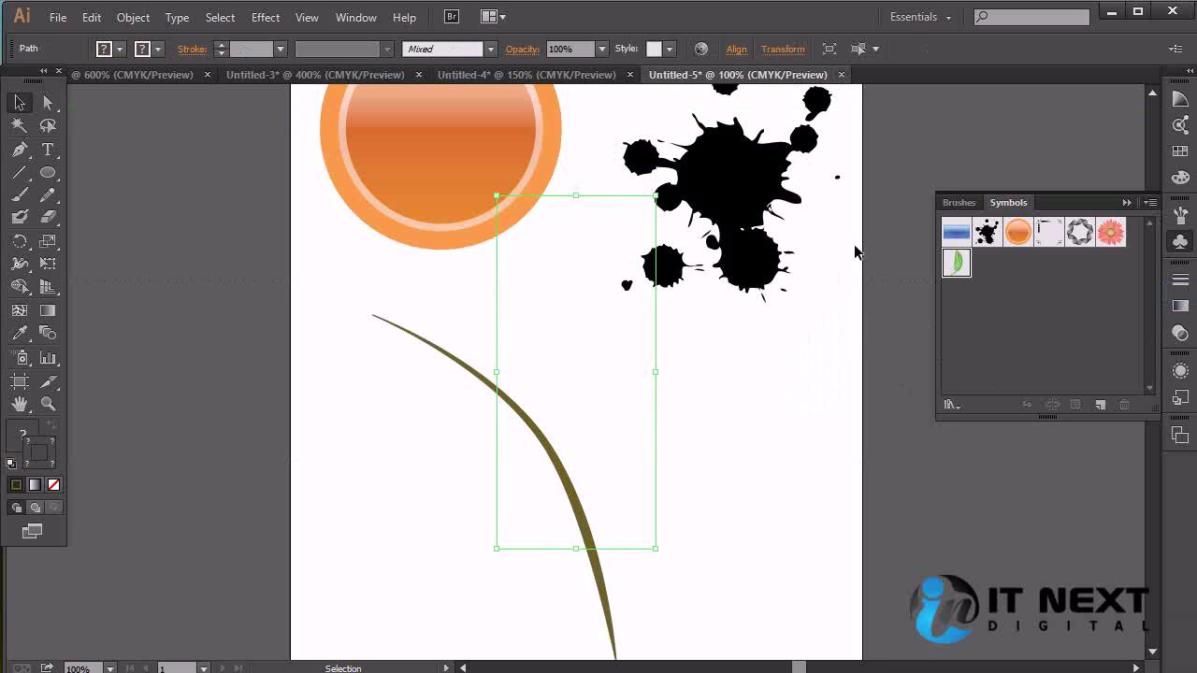
pyautogui.click(856, 248)
pyautogui.click(1020, 312)
# Disable the 9-slice scaling guides and pixel-grid alignment in the leaf01 symbol's options.
pyautogui.click(949, 271)
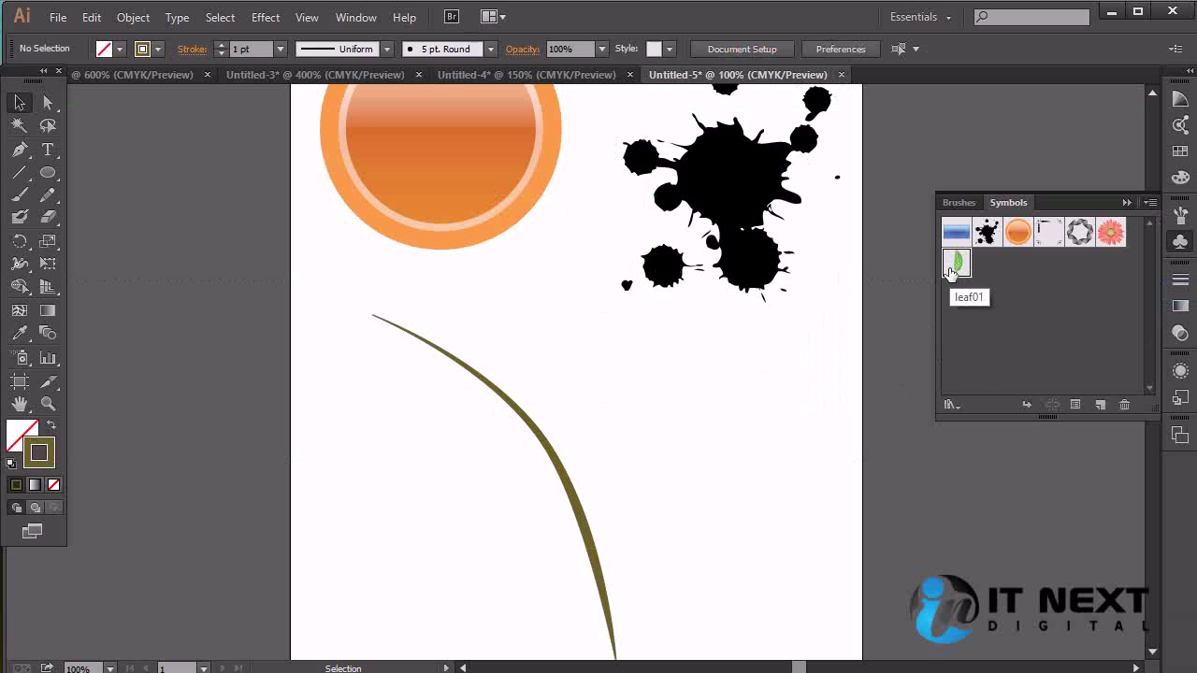
pyautogui.click(1075, 405)
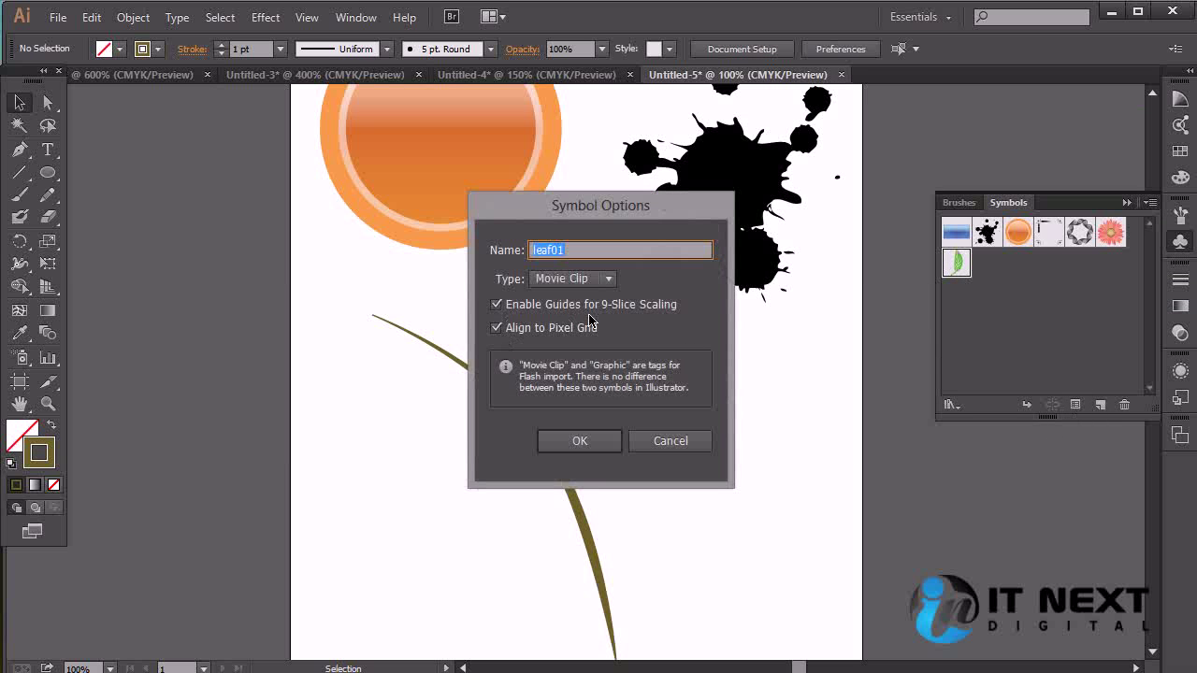
pyautogui.click(496, 305)
pyautogui.click(497, 329)
pyautogui.click(582, 445)
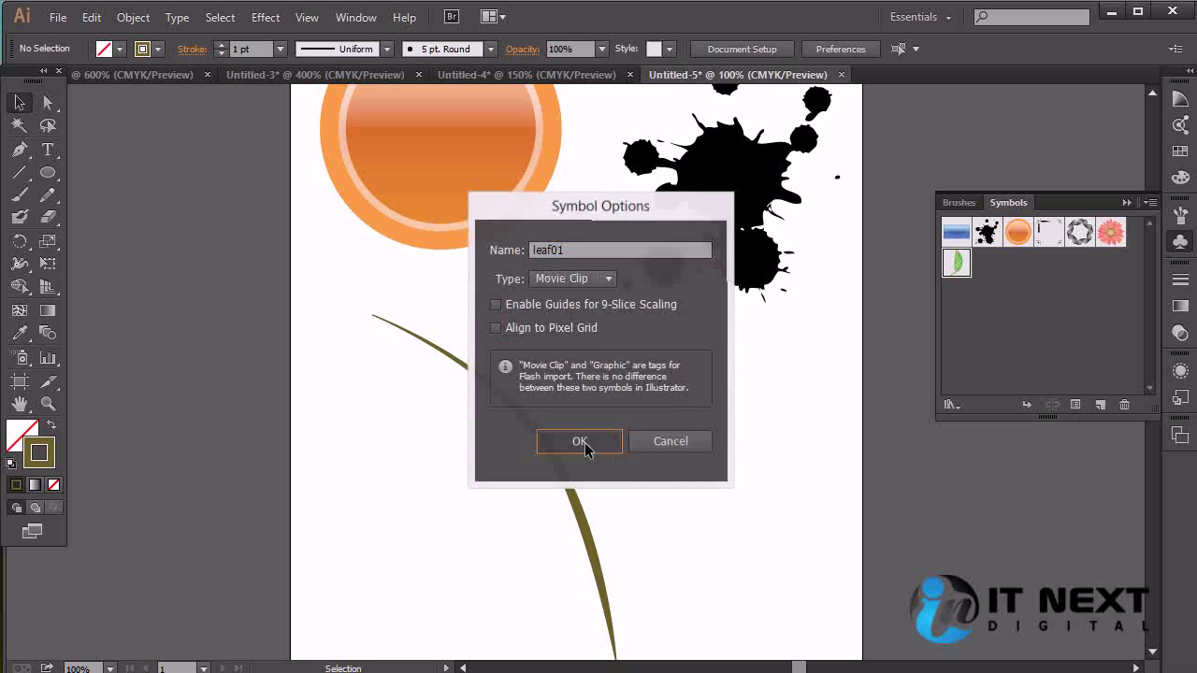
# Place a leaf01 instance on the artboard, scale it down, attach its stalk to the middle of the branch, and deselect it.
pyautogui.moveTo(955, 263); pyautogui.dragTo(606, 414)
pyautogui.moveTo(683, 237); pyautogui.dragTo(596, 436)
pyautogui.moveTo(574, 495); pyautogui.dragTo(621, 403)
pyautogui.click(732, 466)
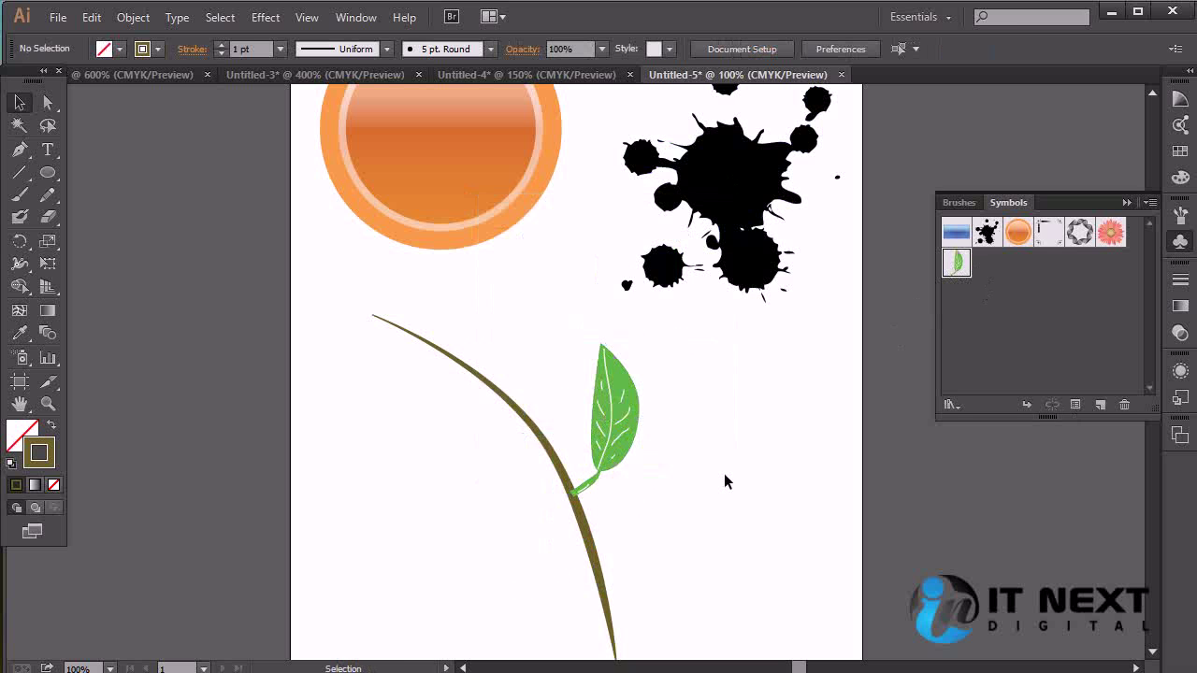
# Copy the leaf01 instance up the branch to add three more leaves, scaling each copy smaller and attaching its stalk to the branch.
pyautogui.moveTo(630, 445); pyautogui.dragTo(586, 368)
pyautogui.moveTo(596, 266); pyautogui.dragTo(578, 311)
pyautogui.moveTo(565, 363); pyautogui.dragTo(513, 321)
pyautogui.moveTo(526, 270); pyautogui.dragTo(512, 296)
pyautogui.moveTo(503, 338); pyautogui.dragTo(471, 316)
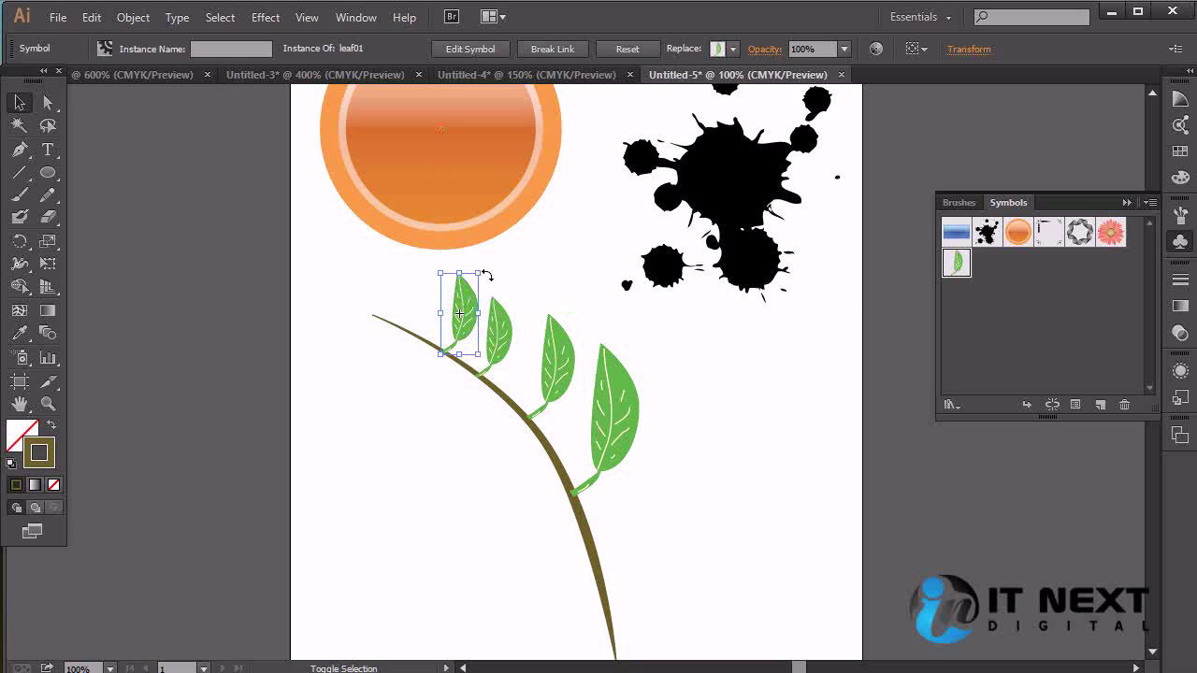
# Tilt the uppermost leaf, duplicate it further toward the branch's thin tip, and scale down the leaf nearest the tip.
pyautogui.moveTo(479, 273); pyautogui.dragTo(783, 530)
pyautogui.hotkey('ctrl', '+')
pyautogui.hotkey('ctrl', '+')
pyautogui.hotkey('ctrl', '+')
pyautogui.moveTo(500, 356); pyautogui.dragTo(428, 352)
pyautogui.moveTo(452, 258); pyautogui.dragTo(411, 316)
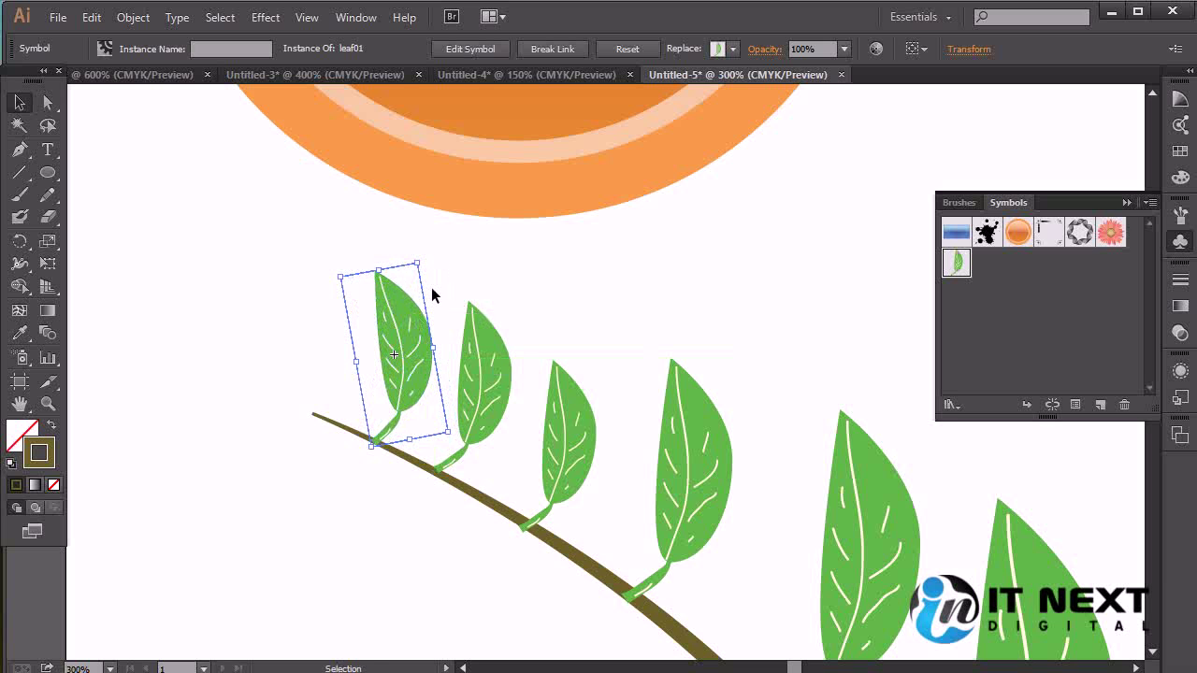
pyautogui.moveTo(419, 265); pyautogui.dragTo(404, 297)
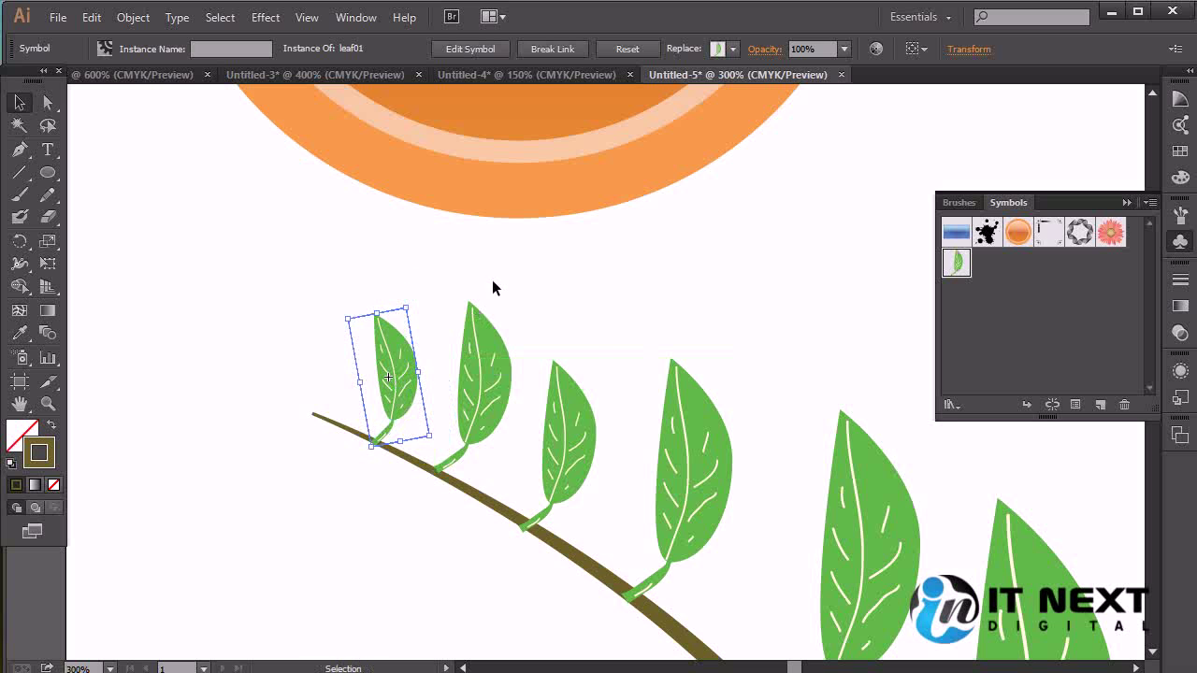
# Move the second leaf from the tip slightly down the branch, shorten it, and widen the third leaf.
pyautogui.click(497, 406)
pyautogui.moveTo(427, 479); pyautogui.dragTo(445, 484)
pyautogui.moveTo(492, 396); pyautogui.dragTo(493, 404)
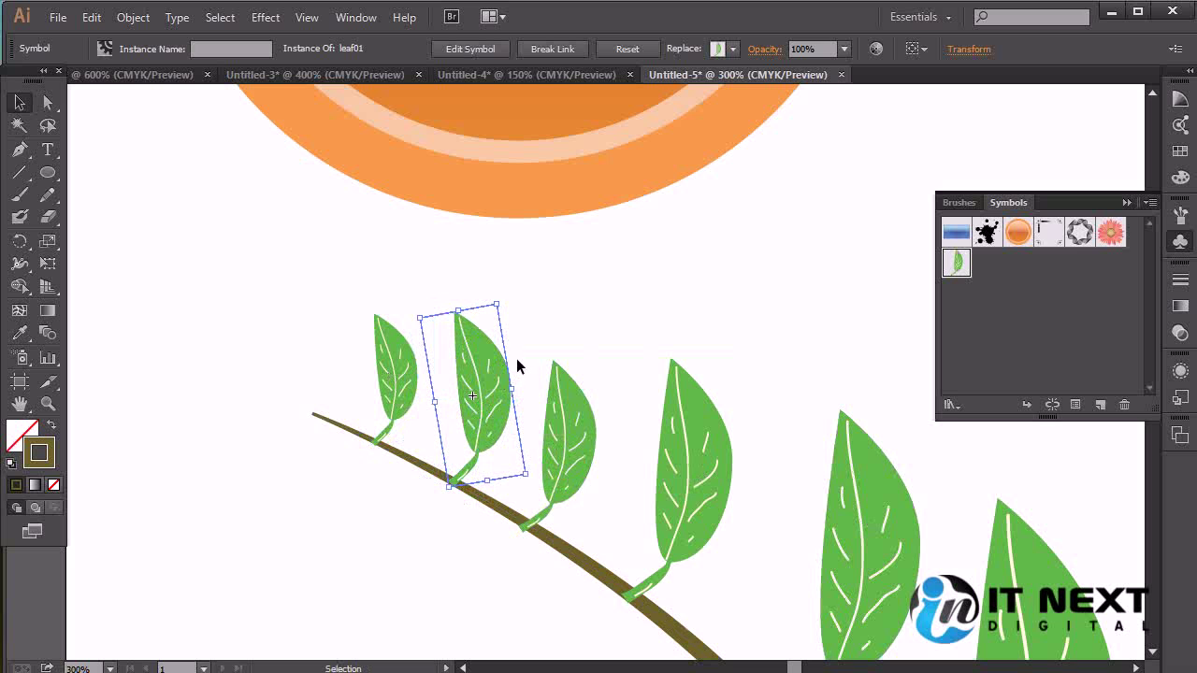
pyautogui.moveTo(490, 313); pyautogui.dragTo(510, 313)
pyautogui.click(597, 445)
pyautogui.moveTo(596, 361); pyautogui.dragTo(634, 357)
# Widen and shorten the fourth leaf from the tip, keeping its stalk on the branch.
pyautogui.click(699, 430)
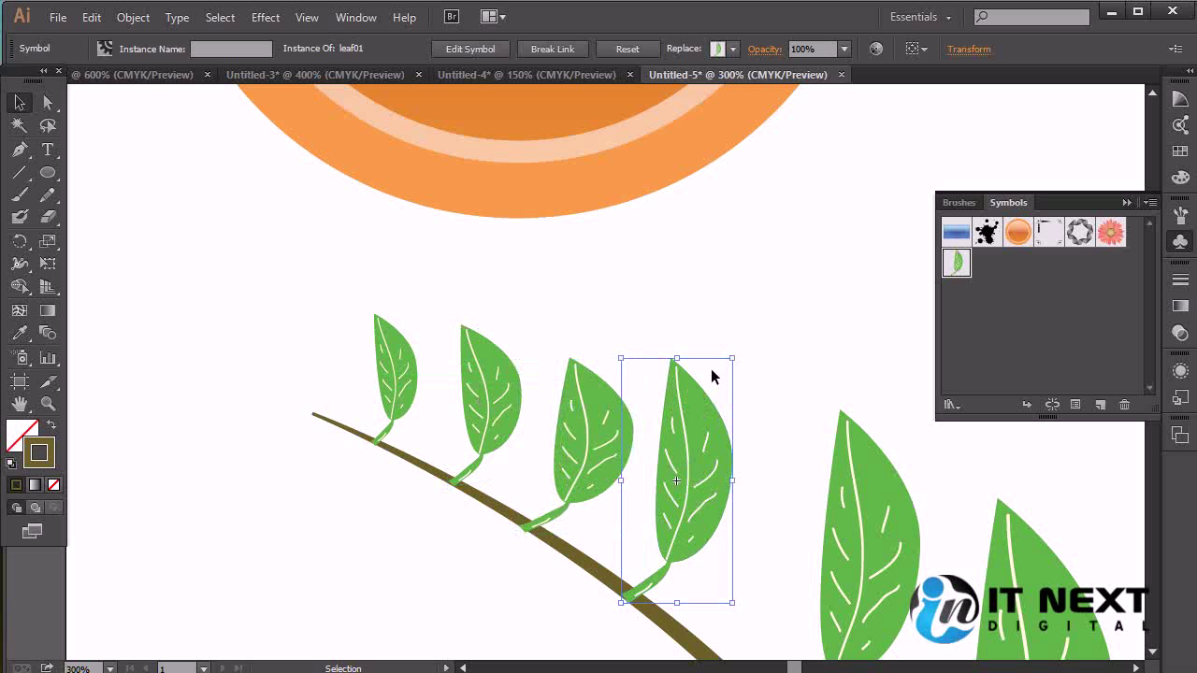
pyautogui.click(736, 359)
pyautogui.click(681, 387)
pyautogui.moveTo(677, 357); pyautogui.dragTo(764, 388)
pyautogui.moveTo(849, 551); pyautogui.dragTo(678, 422)
pyautogui.moveTo(595, 463); pyautogui.dragTo(605, 439)
# Resize the fifth leaf from the tip to be slightly broader, seat its stalk on the branch, and deselect the leaves.
pyautogui.click(730, 426)
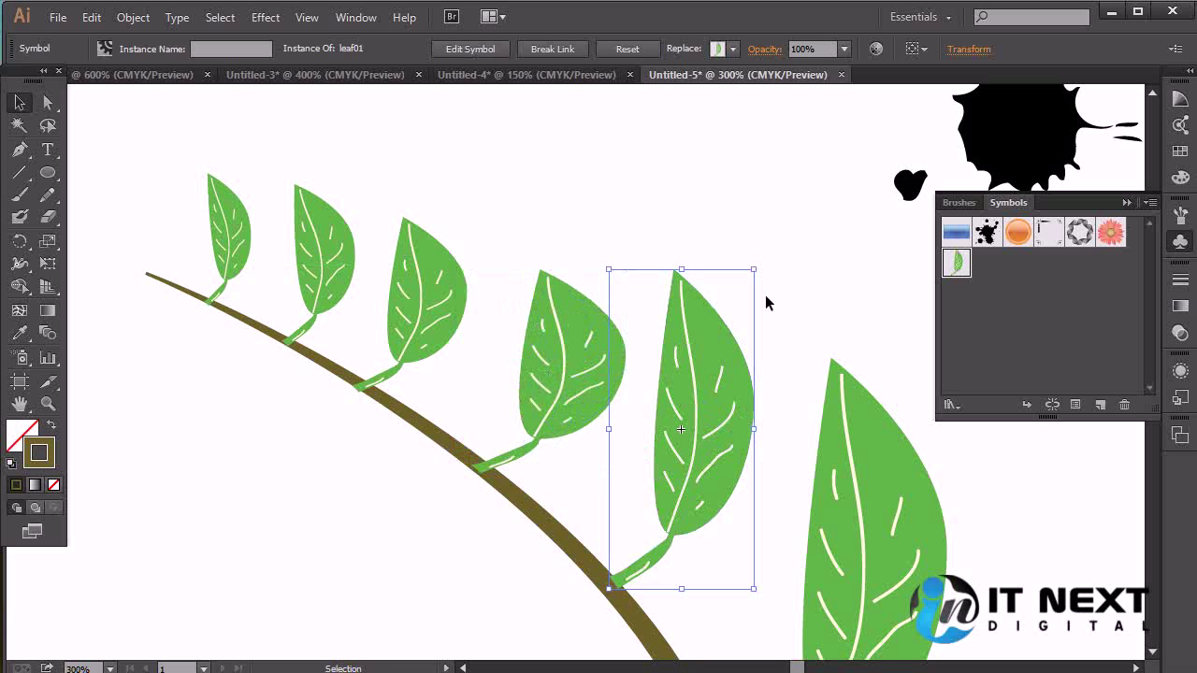
pyautogui.moveTo(755, 272); pyautogui.dragTo(809, 288)
pyautogui.press('space')
pyautogui.moveTo(900, 576); pyautogui.dragTo(825, 458)
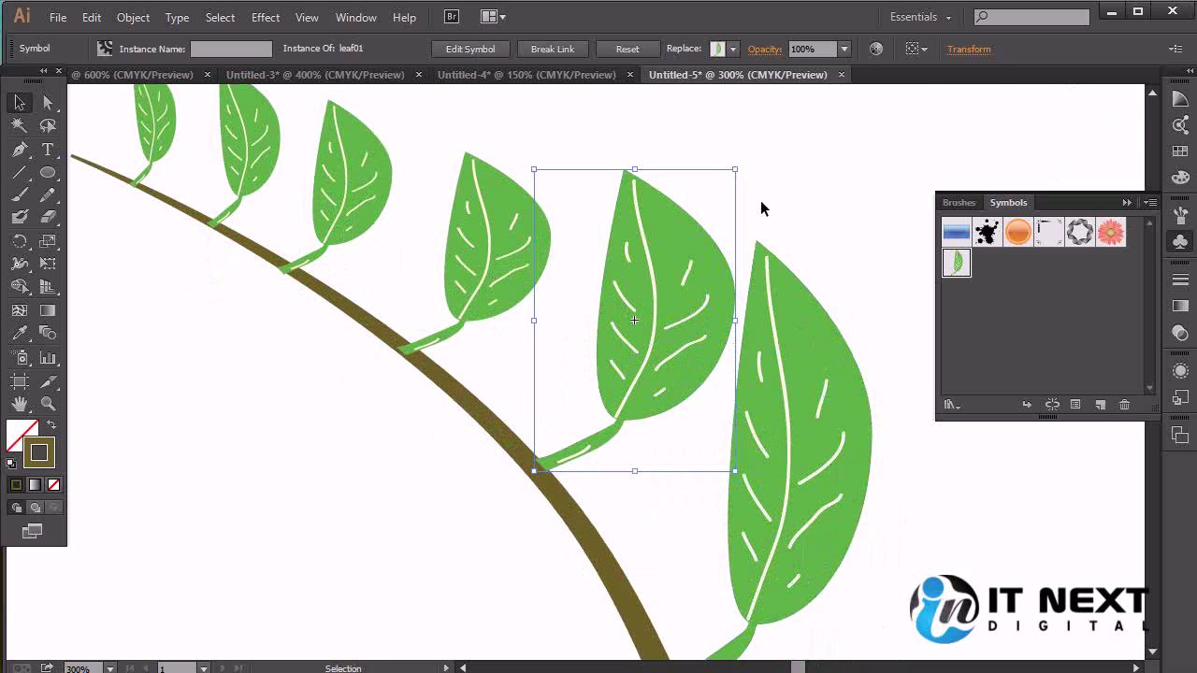
pyautogui.moveTo(736, 470); pyautogui.dragTo(698, 495)
pyautogui.moveTo(643, 363); pyautogui.dragTo(662, 366)
pyautogui.click(803, 458)
pyautogui.press('space')
pyautogui.moveTo(844, 561); pyautogui.dragTo(804, 452)
pyautogui.hotkey('ctrl', '-')
pyautogui.hotkey('ctrl', '-')
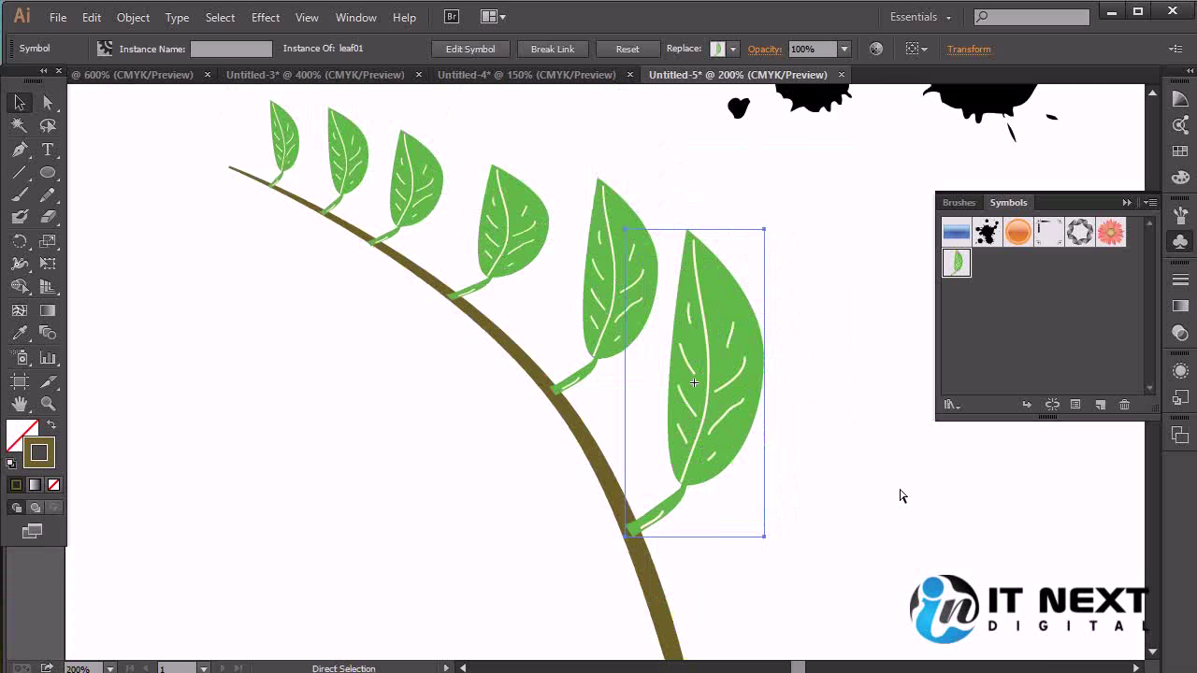
pyautogui.click(792, 327)
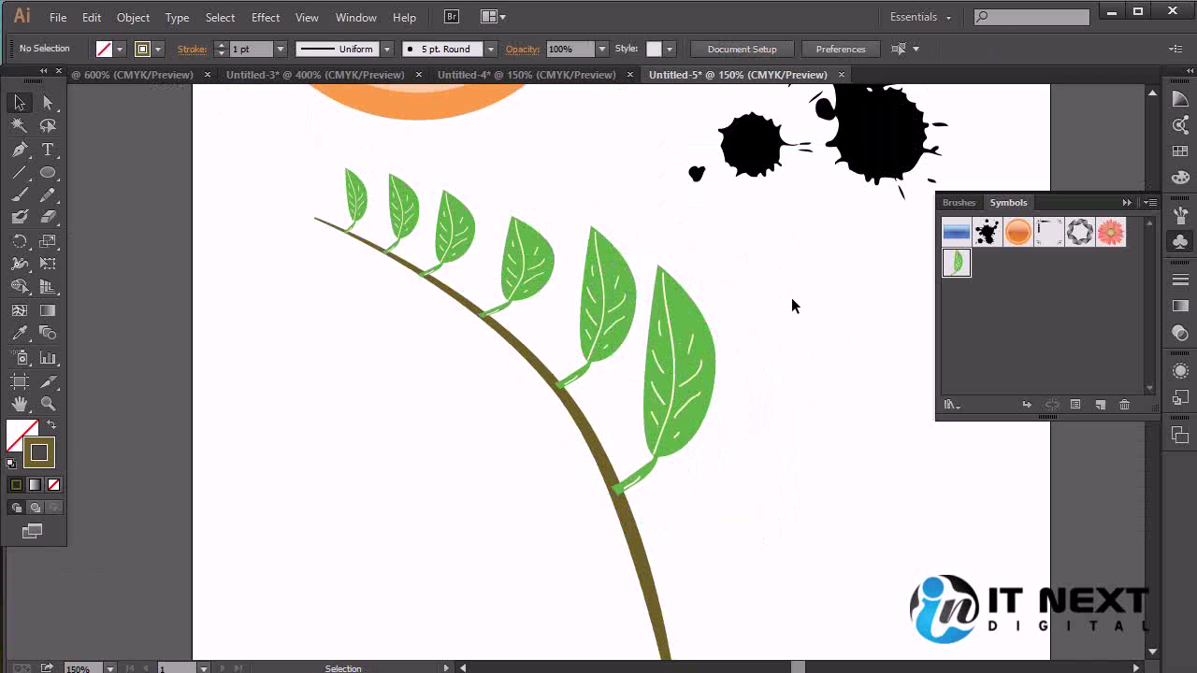
# Group all six leaves along the upper side of the branch and deselect the group.
pyautogui.click(355, 195)
pyautogui.keyDown('shift'); pyautogui.click(403, 206); pyautogui.keyUp('shift')
pyautogui.keyDown('shift'); pyautogui.click(462, 231); pyautogui.keyUp('shift')
pyautogui.keyDown('shift'); pyautogui.click(530, 266); pyautogui.keyUp('shift')
pyautogui.keyDown('shift'); pyautogui.click(617, 301); pyautogui.keyUp('shift')
pyautogui.keyDown('shift'); pyautogui.click(687, 368); pyautogui.keyUp('shift')
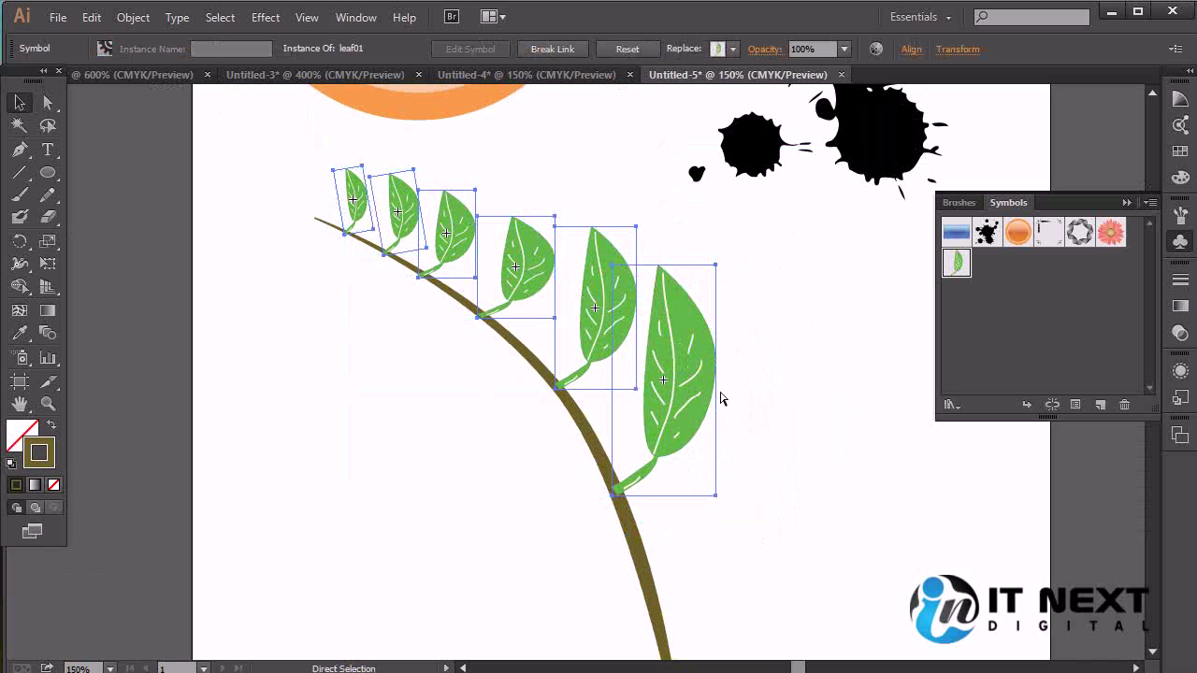
pyautogui.hotkey('ctrl', 'g')
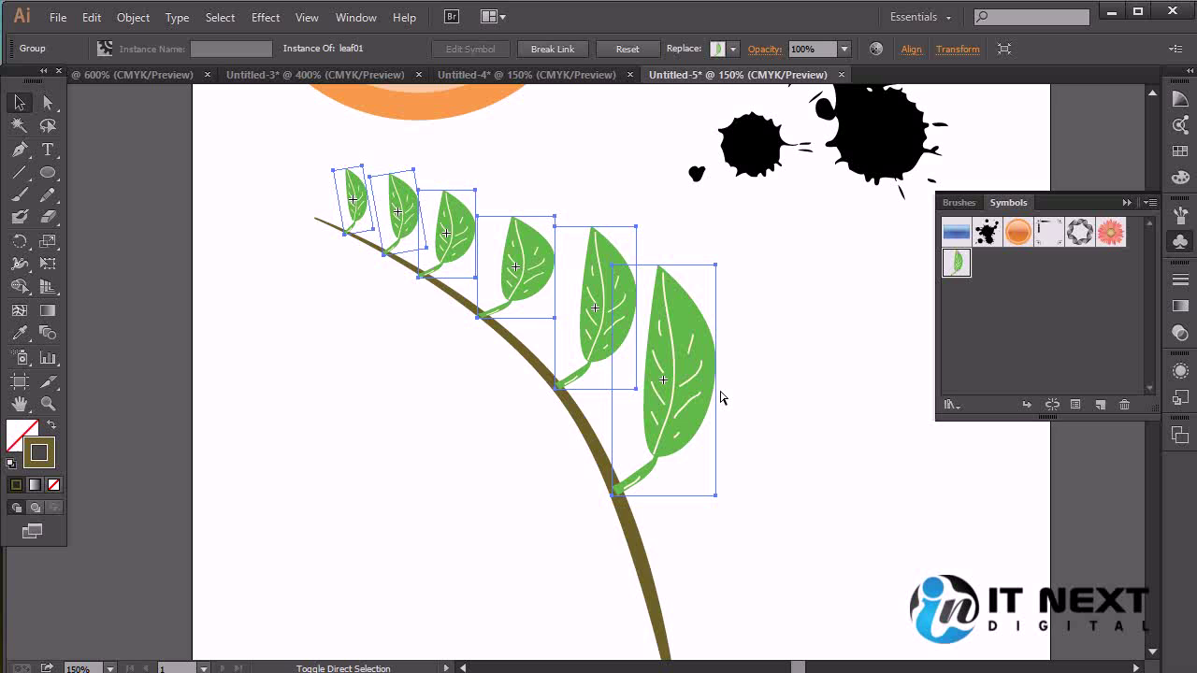
pyautogui.click(769, 451)
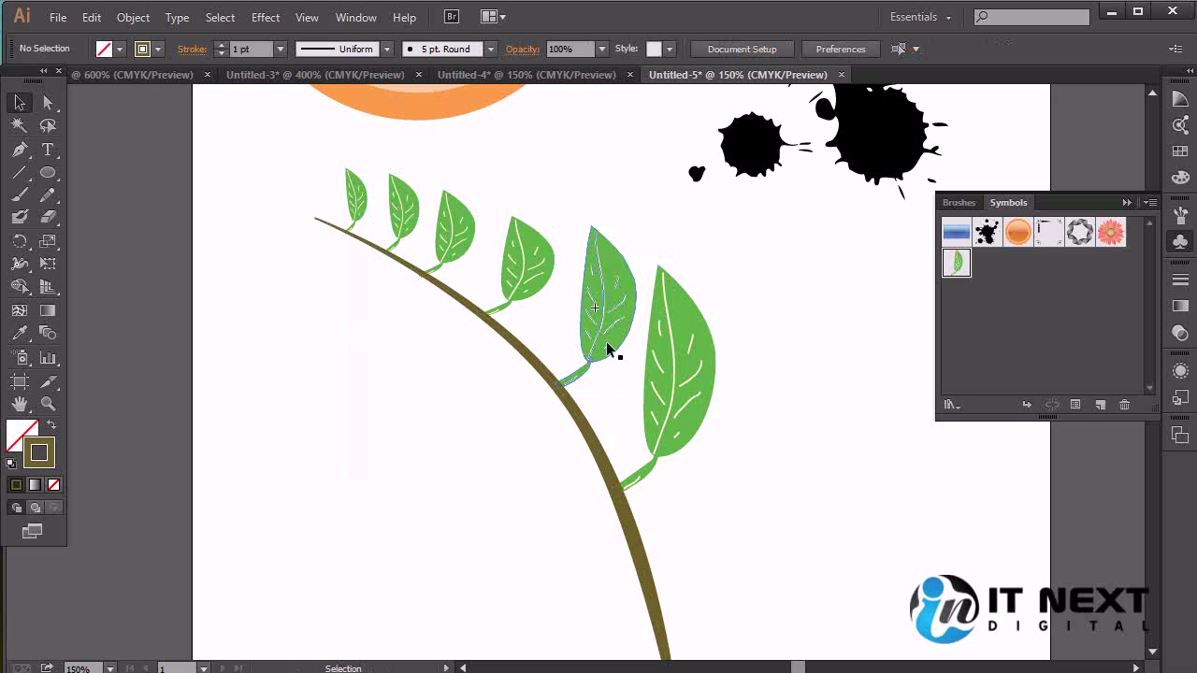
# Try moving the leaf group to the other side of the branch, and undo the move.
pyautogui.click(676, 324)
pyautogui.moveTo(677, 338); pyautogui.dragTo(538, 437)
pyautogui.hotkey('ctrl', 'z')
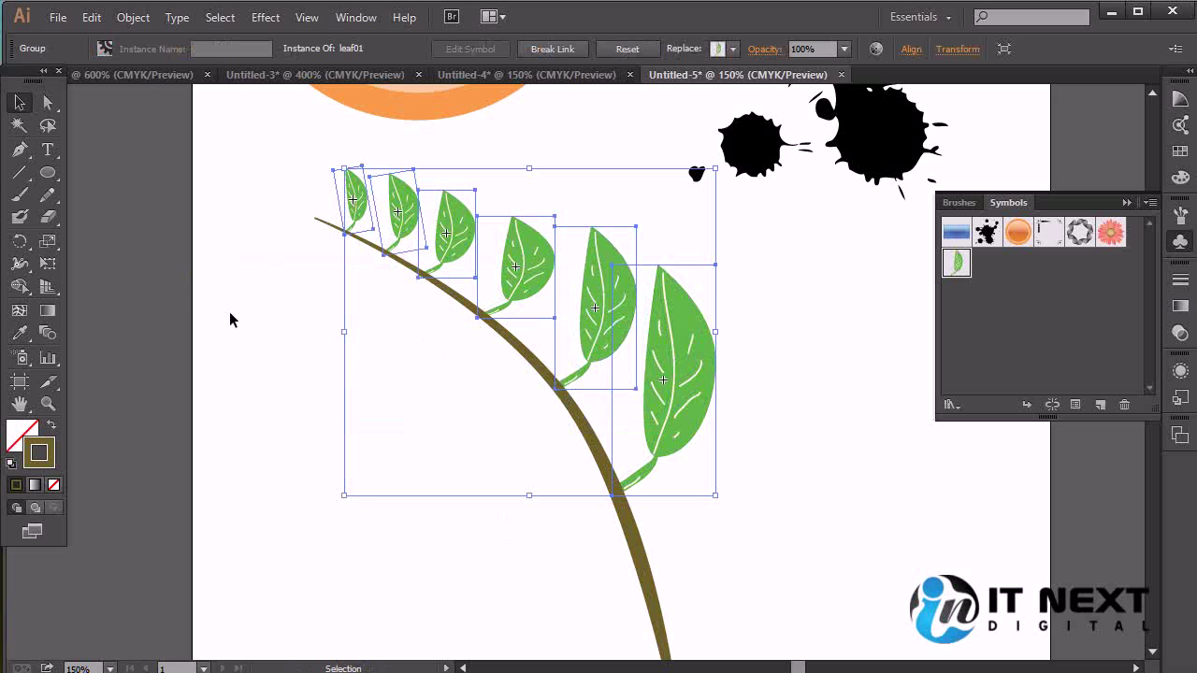
# Start a Reflect of the leaf group about a point on the middle of the branch, with the preview turned on.
pyautogui.moveTo(18, 240); pyautogui.dragTo(98, 260)
pyautogui.moveTo(512, 299); pyautogui.dragTo(481, 314)
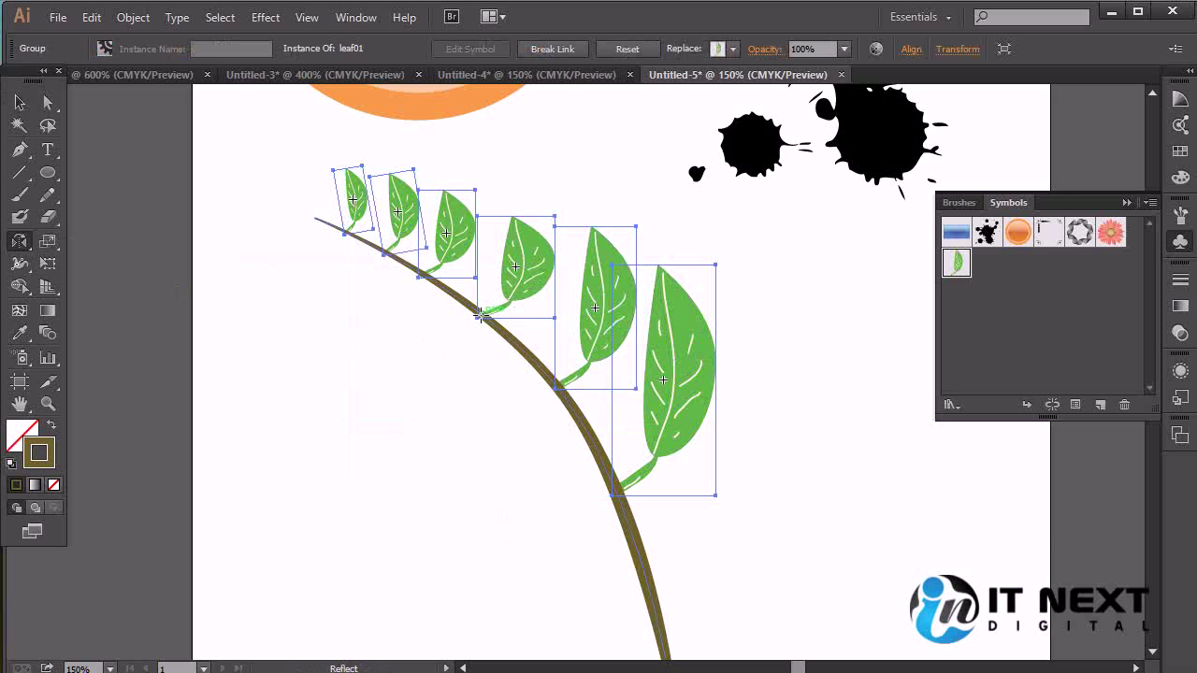
pyautogui.keyDown('alt'); pyautogui.click(479, 315); pyautogui.keyUp('alt')
pyautogui.click(806, 449)
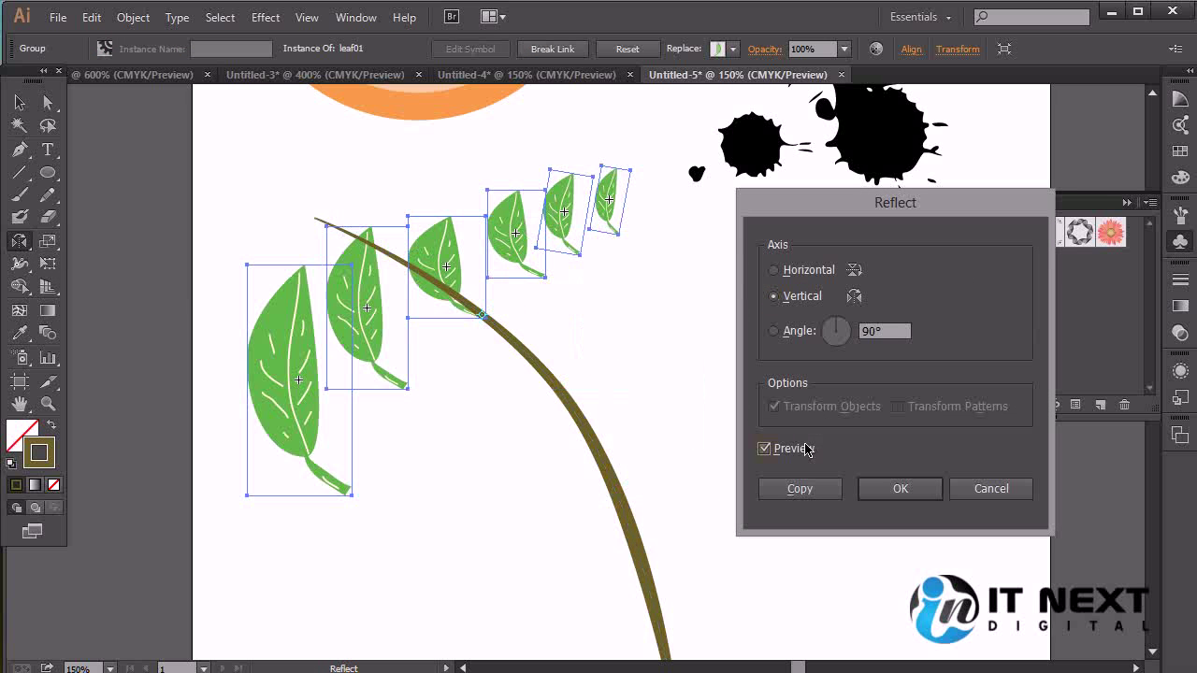
# Preview the leaf group's reflection about the horizontal and vertical axes and at several custom angles.
pyautogui.click(783, 273)
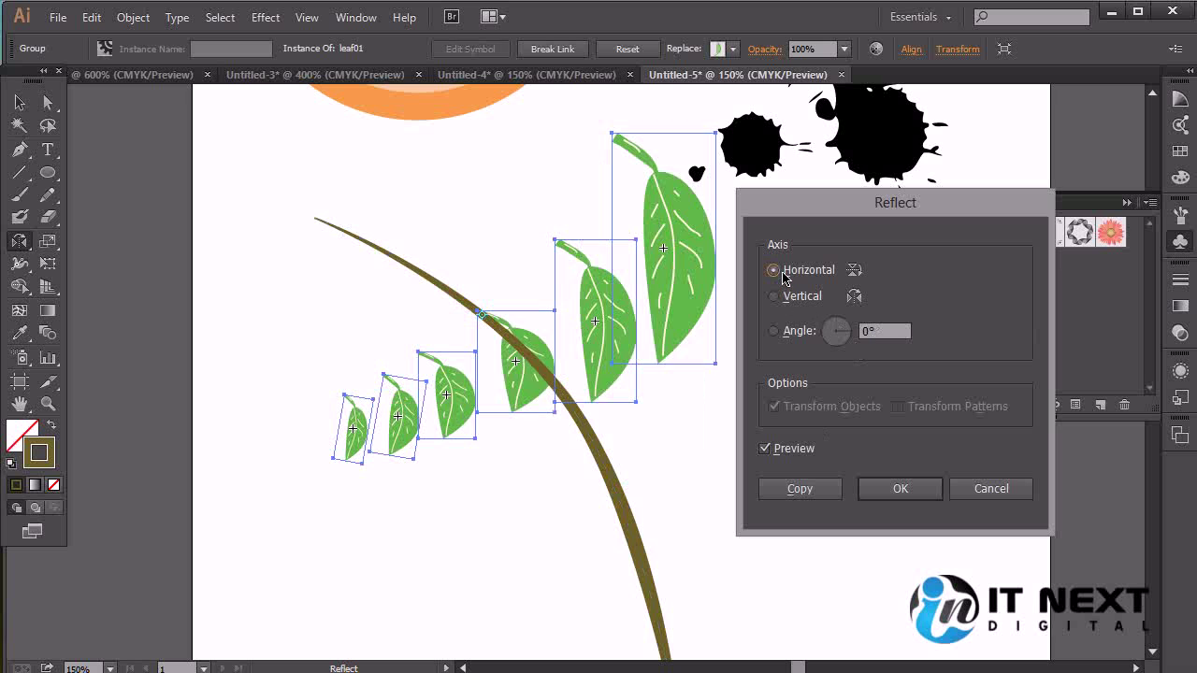
pyautogui.click(774, 297)
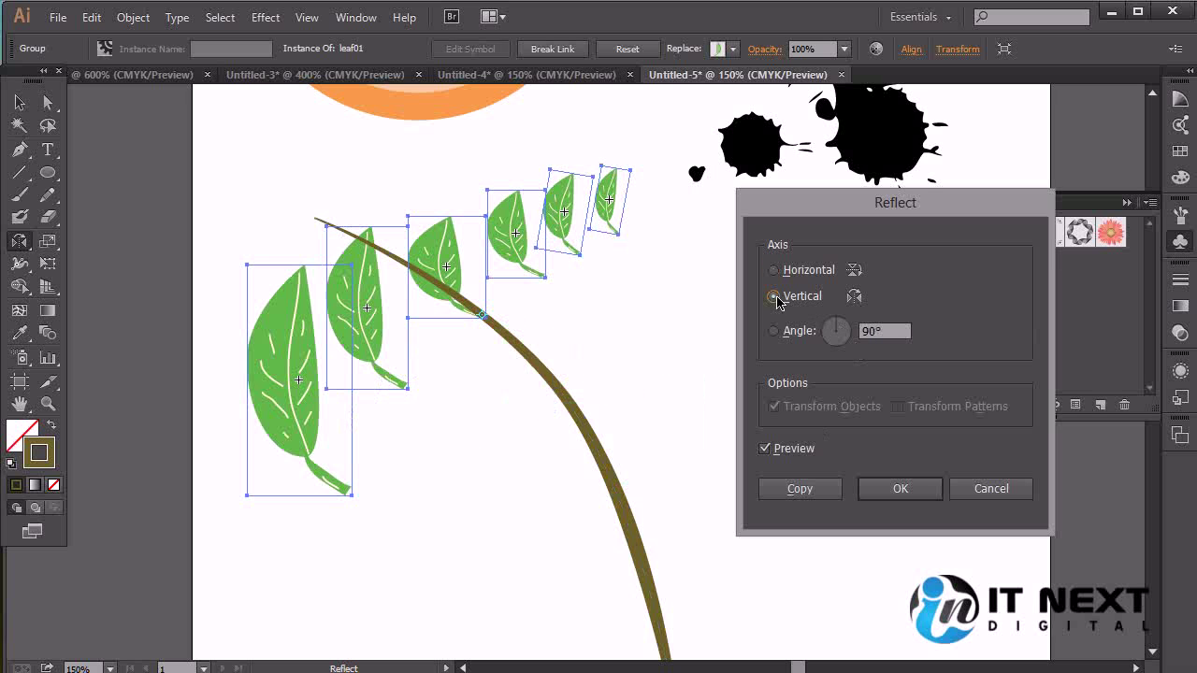
pyautogui.click(775, 270)
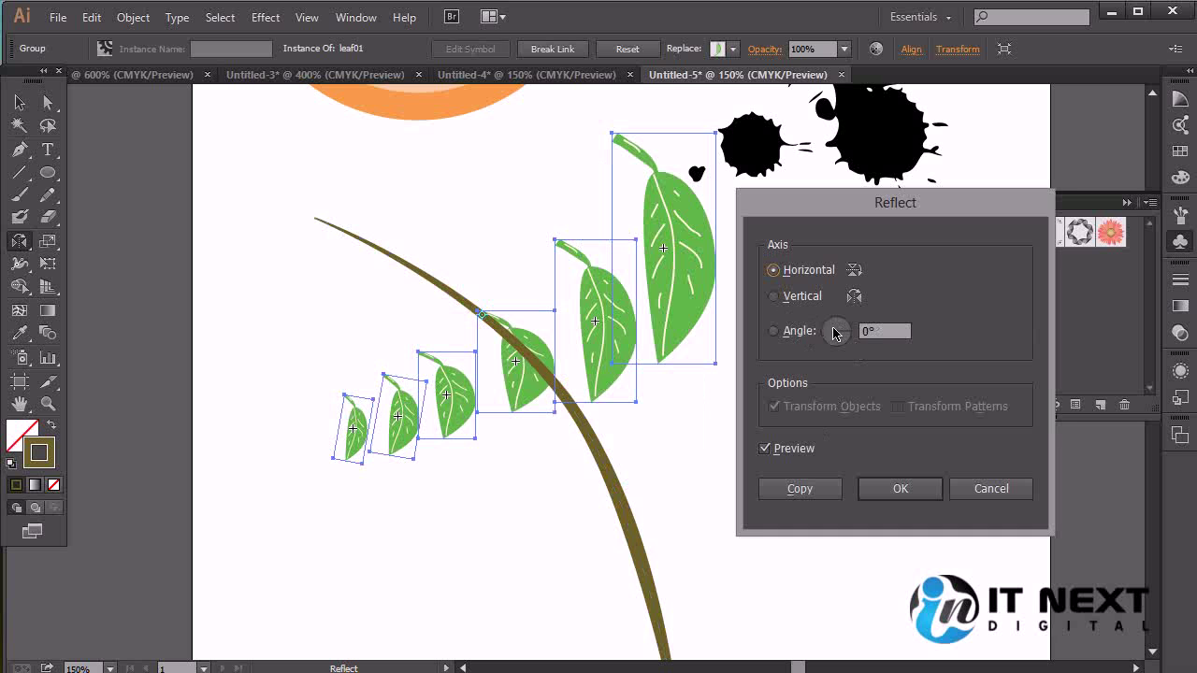
pyautogui.moveTo(834, 332); pyautogui.dragTo(851, 348)
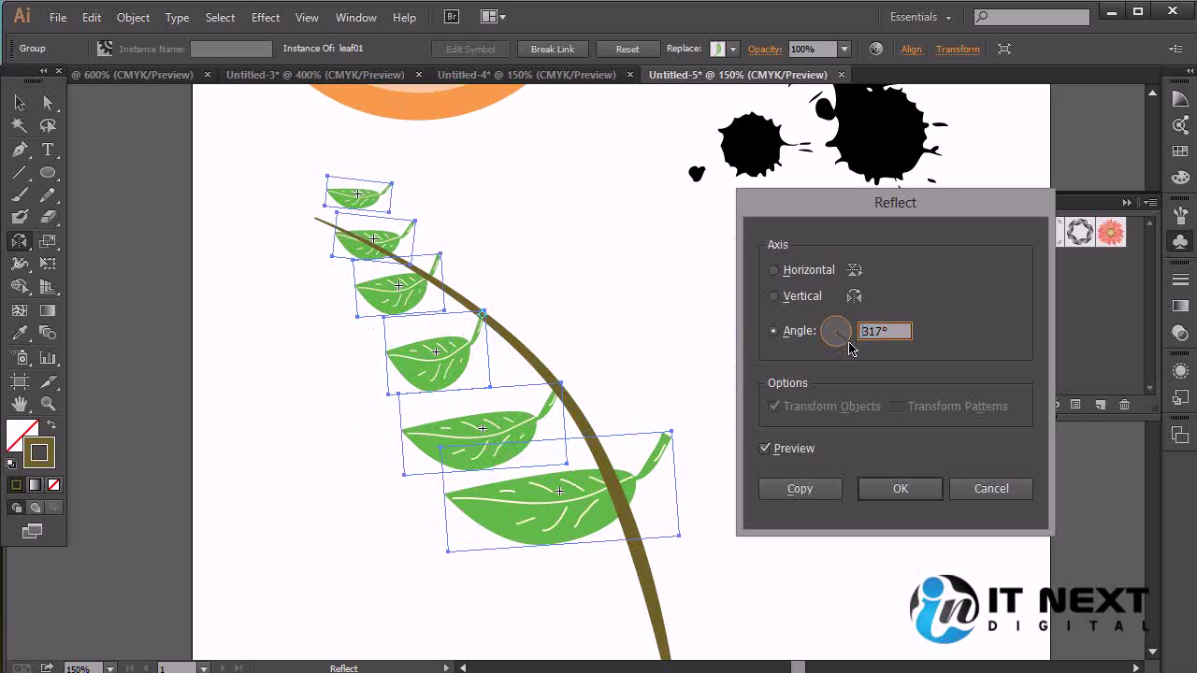
pyautogui.click(808, 303)
pyautogui.moveTo(837, 325); pyautogui.dragTo(837, 338)
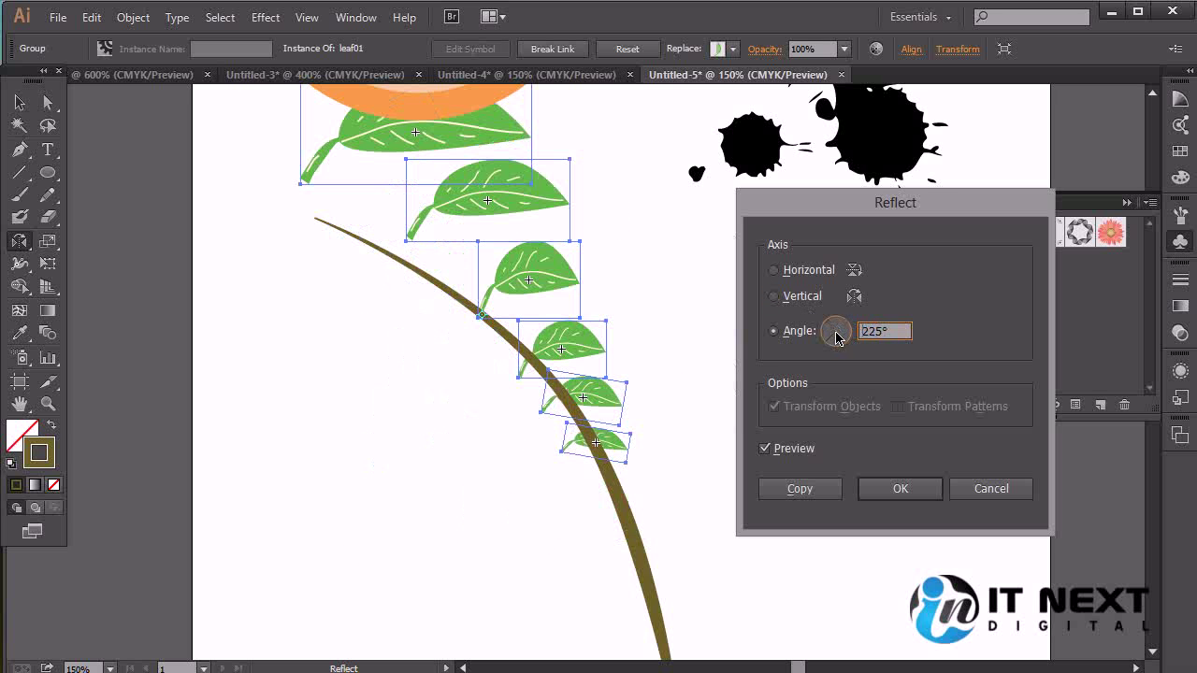
pyautogui.moveTo(830, 342); pyautogui.dragTo(834, 331)
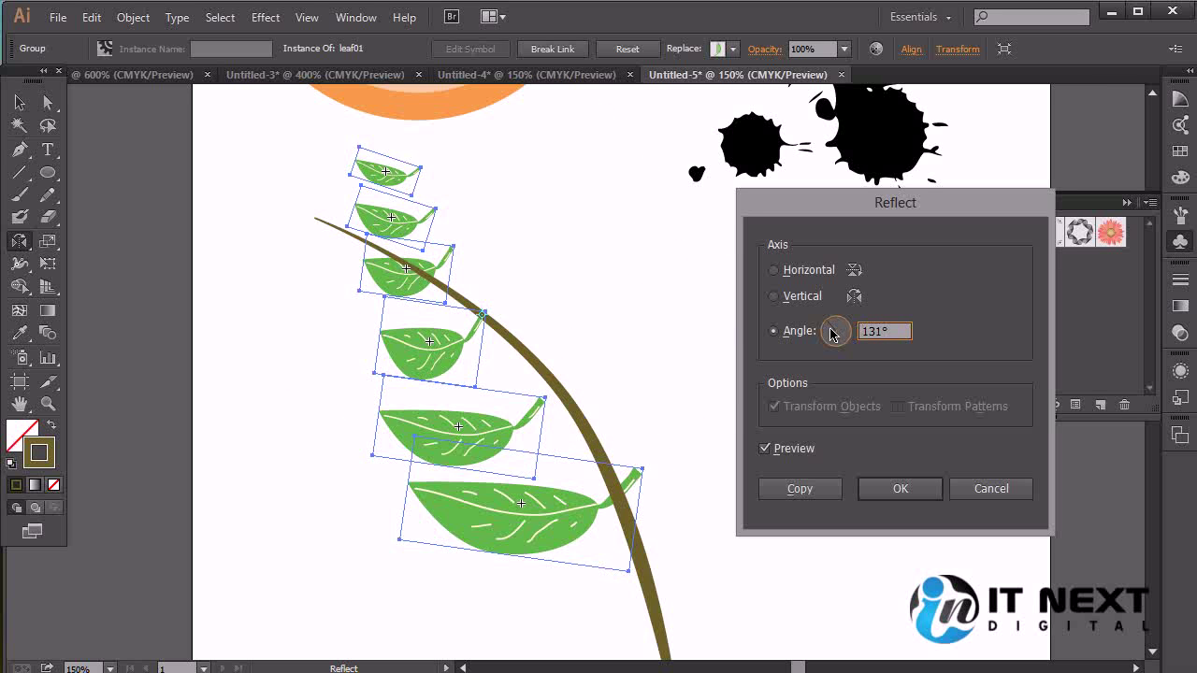
pyautogui.moveTo(829, 332); pyautogui.dragTo(828, 335)
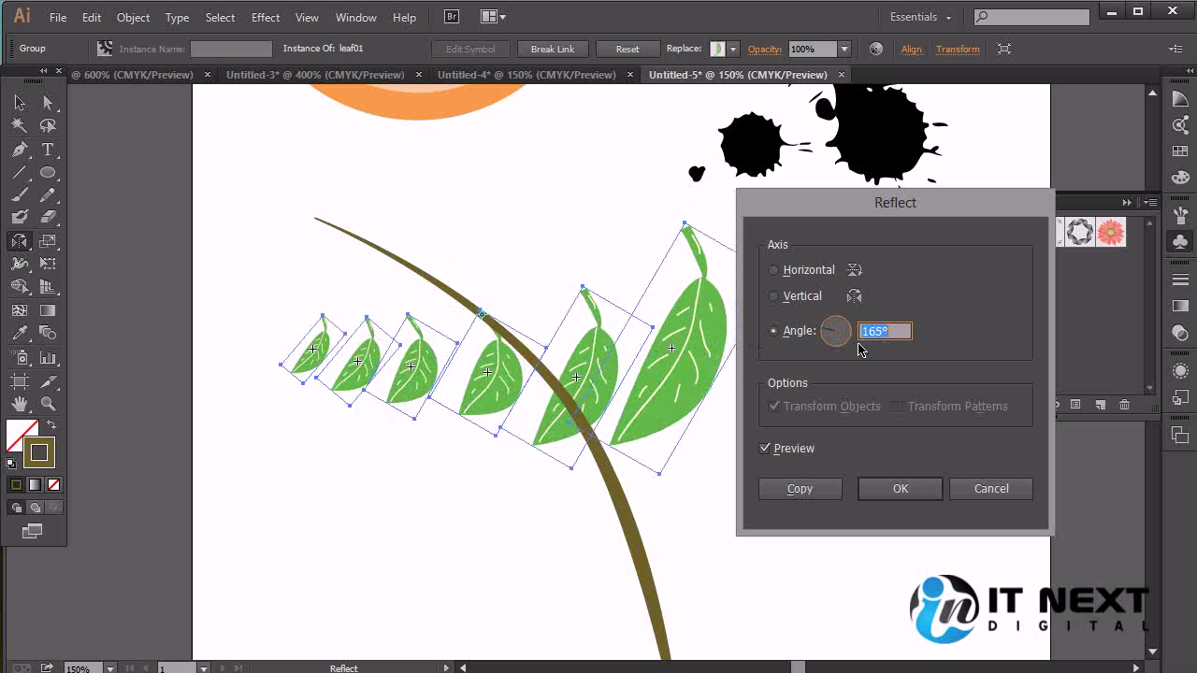
# Set the reflection axis angle to 143° and create a reflected copy of the leaf group.
pyautogui.press('Down')
pyautogui.press('Down')
pyautogui.press('Down')
pyautogui.press('Down')
pyautogui.press('Down')
pyautogui.press('Down')
pyautogui.press('Down')
pyautogui.press('Down')
pyautogui.press('Down')
pyautogui.press('Down')
pyautogui.press('Down')
pyautogui.press('Down')
pyautogui.press('Down')
pyautogui.press('Down')
pyautogui.press('Down')
pyautogui.press('Down')
pyautogui.press('Down')
pyautogui.press('Down')
pyautogui.press('Down')
pyautogui.press('Down')
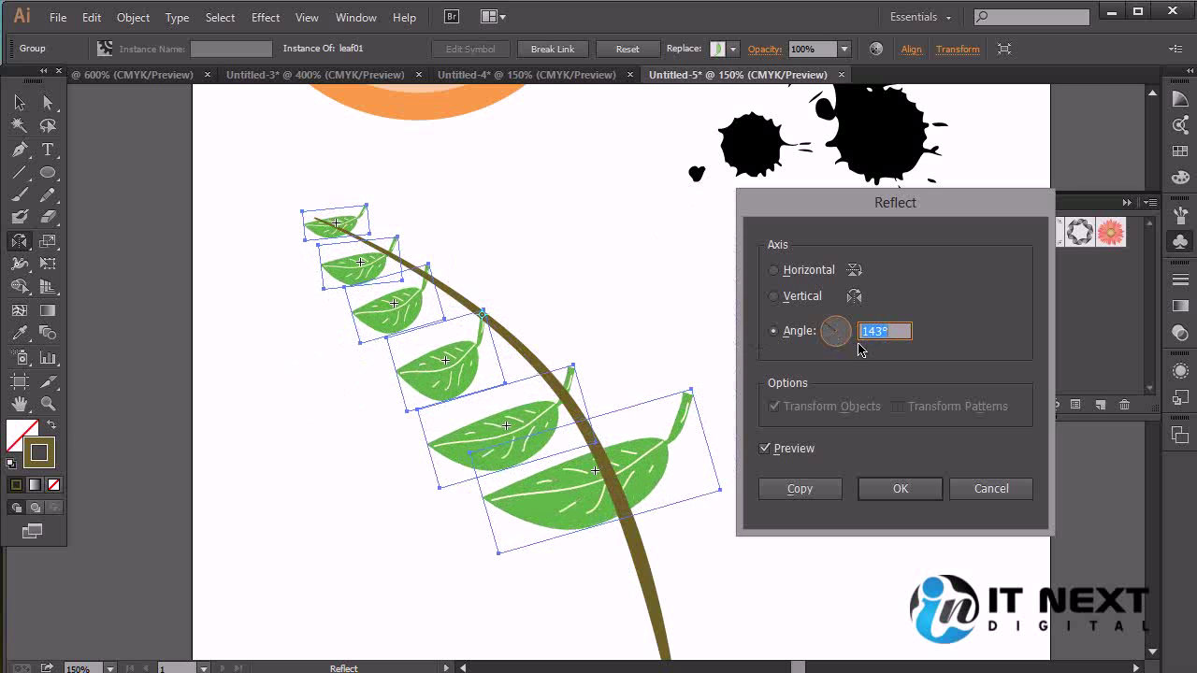
pyautogui.click(799, 491)
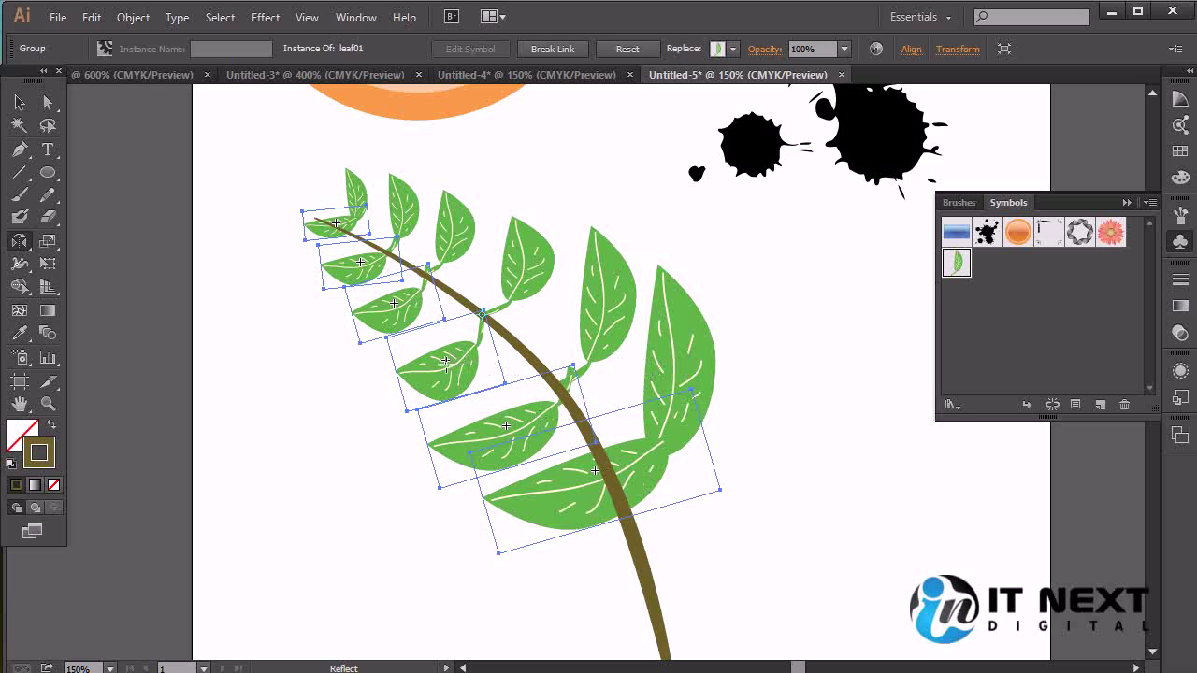
# Nudge the reflected leaf group left and down to bring its stalks closer to the lower side of the branch.
pyautogui.press('Down')
pyautogui.press('Down')
pyautogui.press('Left')
pyautogui.press('Left')
pyautogui.press('Left')
pyautogui.press('Left')
pyautogui.press('Left')
pyautogui.press('Left')
pyautogui.press('Left')
pyautogui.press('Left')
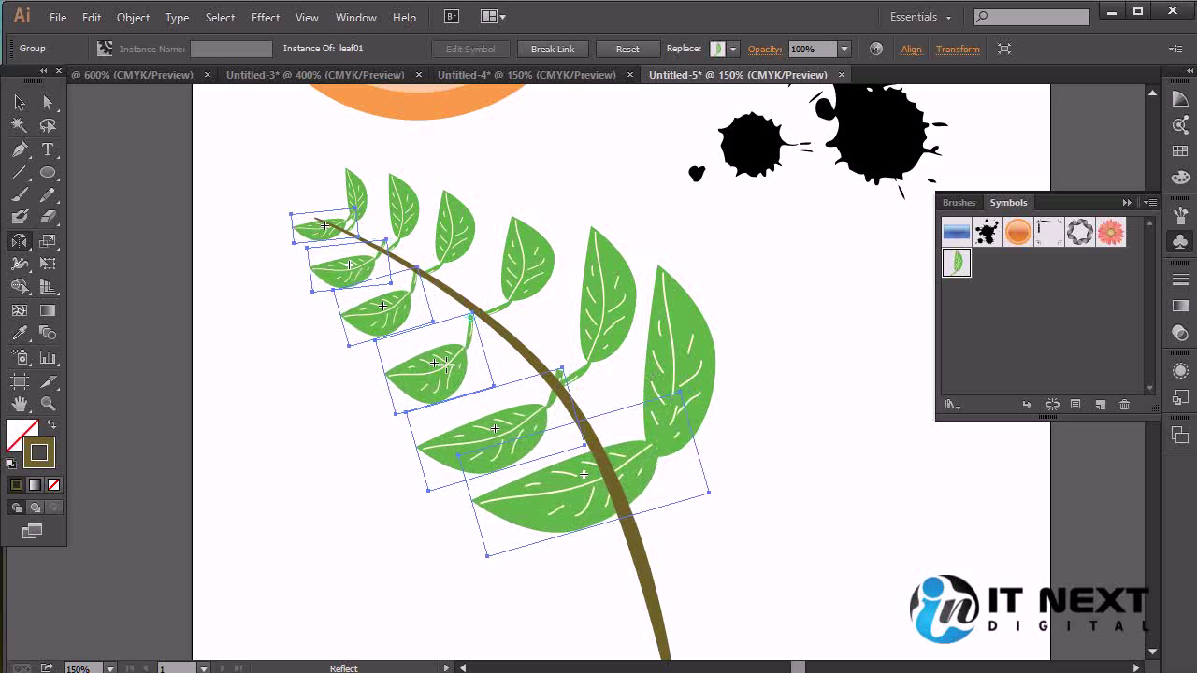
pyautogui.press('Down')
pyautogui.press('Down')
pyautogui.press('Down')
pyautogui.press('Down')
pyautogui.press('Down')
pyautogui.press('Down')
pyautogui.press('Down')
pyautogui.press('Down')
pyautogui.press('Down')
pyautogui.press('Down')
pyautogui.press('Down')
pyautogui.press('Down')
pyautogui.press('Left')
pyautogui.press('Up')
pyautogui.press('Up')
pyautogui.press('Up')
pyautogui.press('Right')
pyautogui.press('Right')
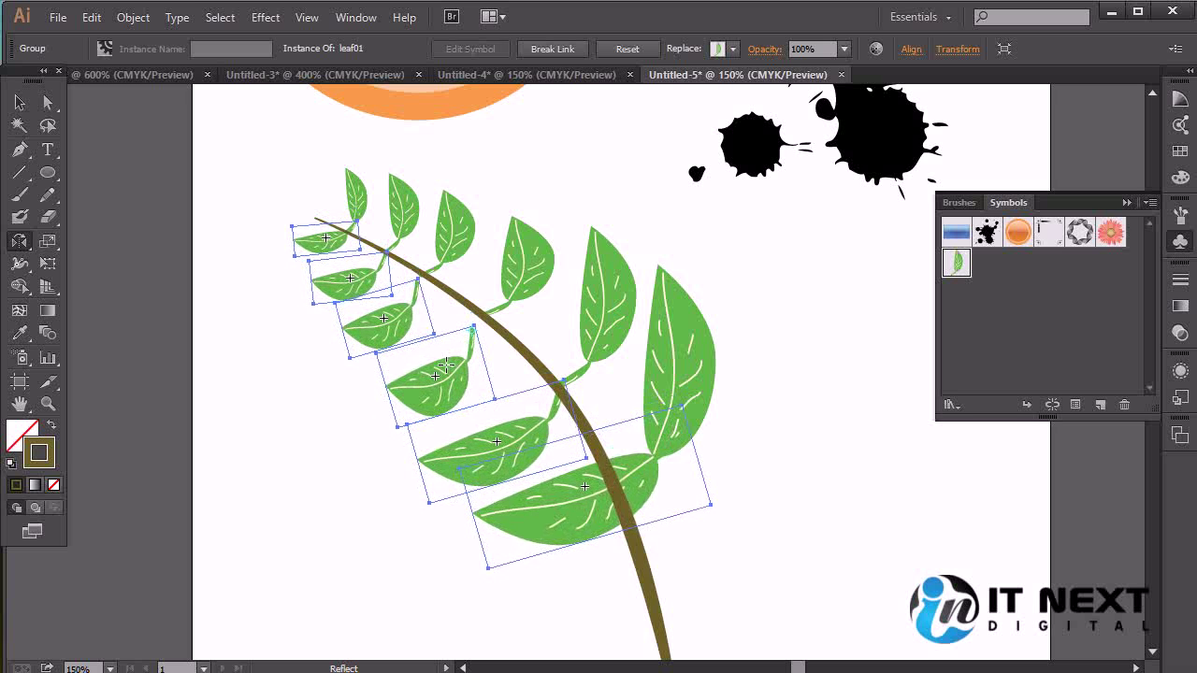
# Rotate the reflected leaf group slightly clockwise so the largest leaf's stalk meets the branch.
pyautogui.click(19, 102)
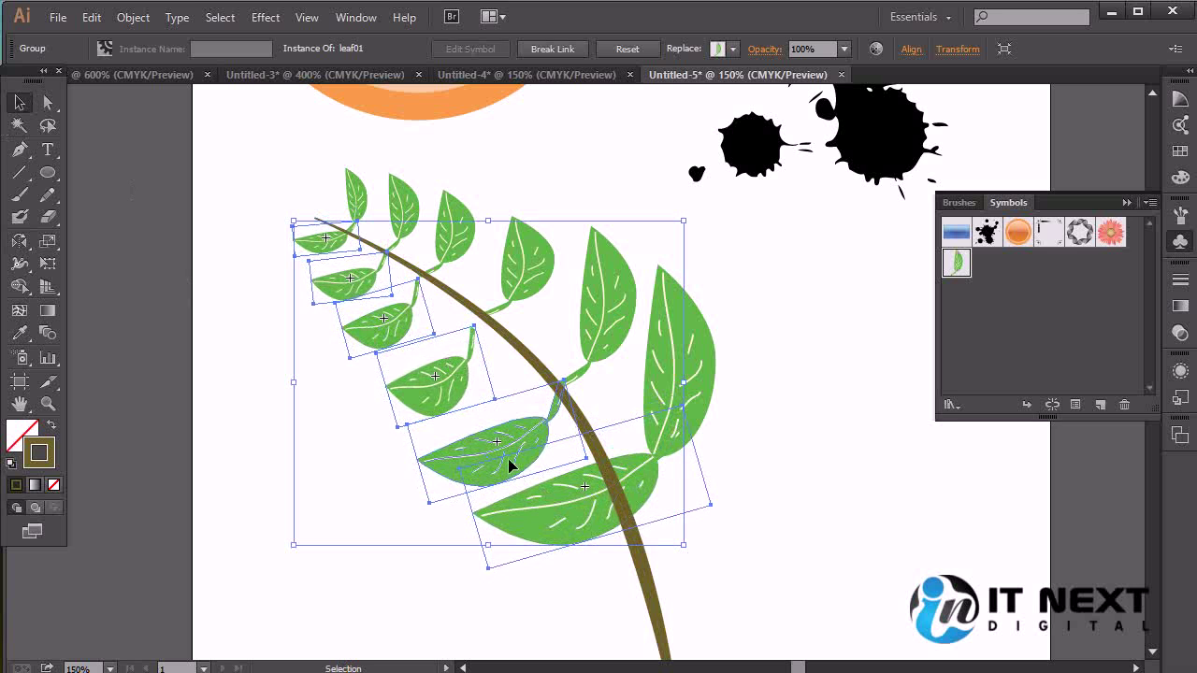
pyautogui.press('r')
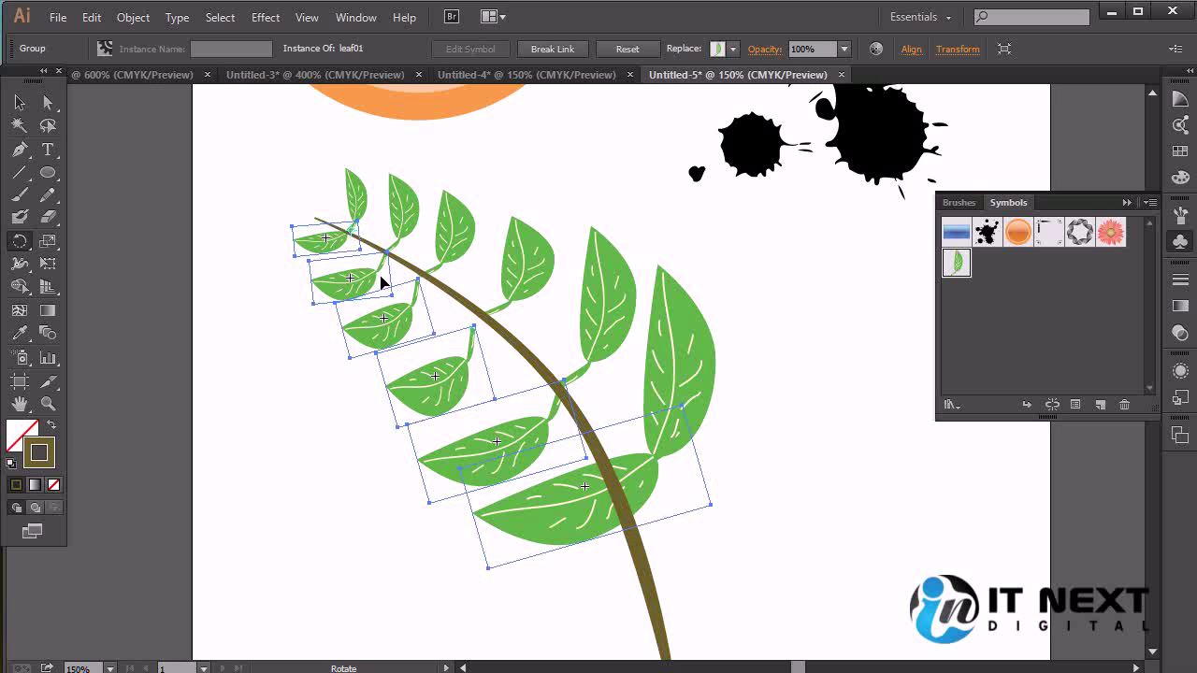
pyautogui.moveTo(596, 514); pyautogui.dragTo(528, 550)
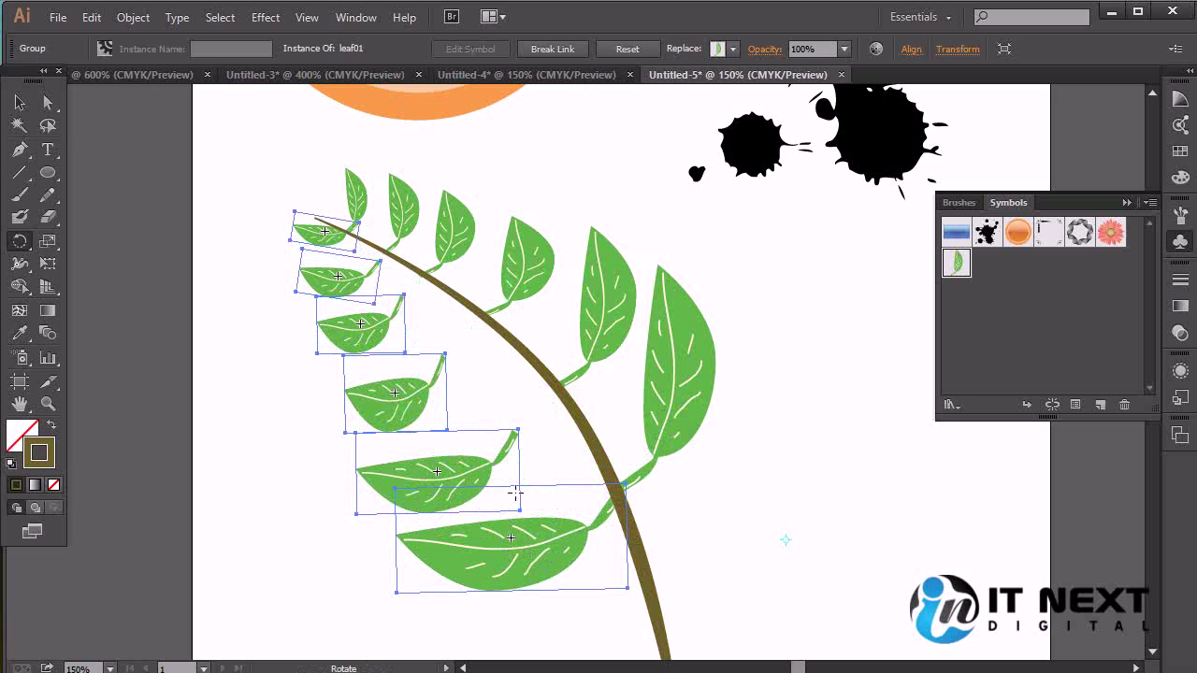
pyautogui.click(20, 102)
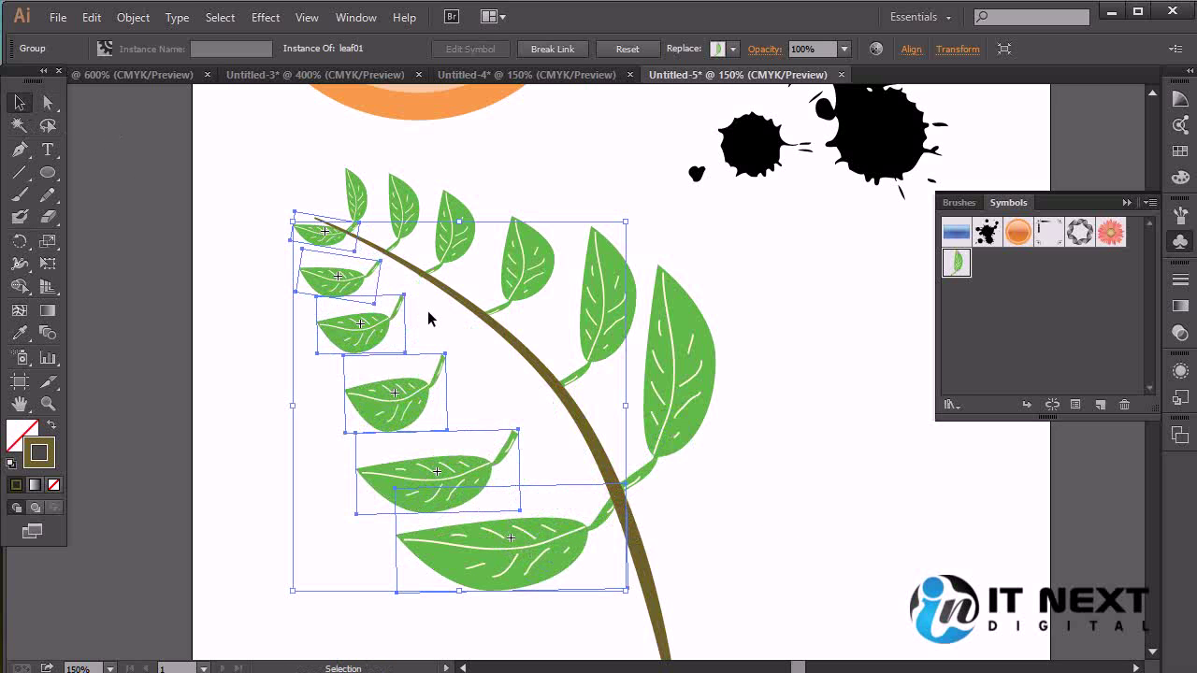
# Ungroup the reflected leaves and move the larger middle ones individually until their stalks meet the branch.
pyautogui.click(133, 17)
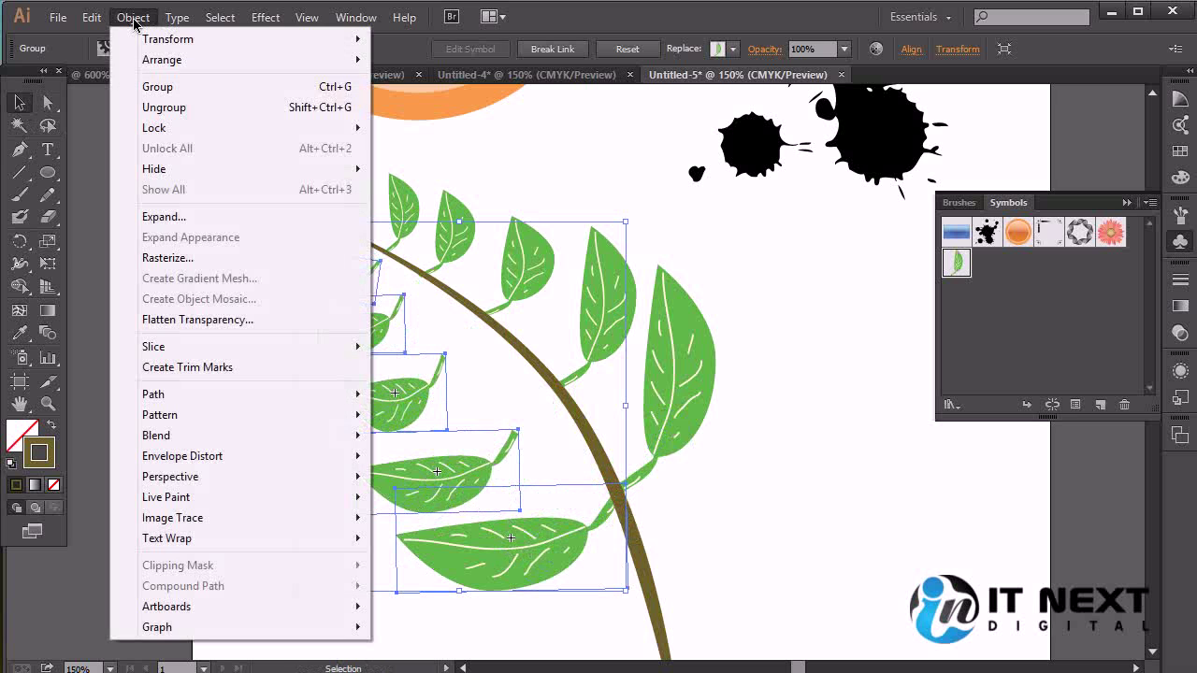
pyautogui.click(184, 108)
pyautogui.click(804, 515)
pyautogui.moveTo(486, 466); pyautogui.dragTo(540, 427)
pyautogui.moveTo(401, 401); pyautogui.dragTo(434, 348)
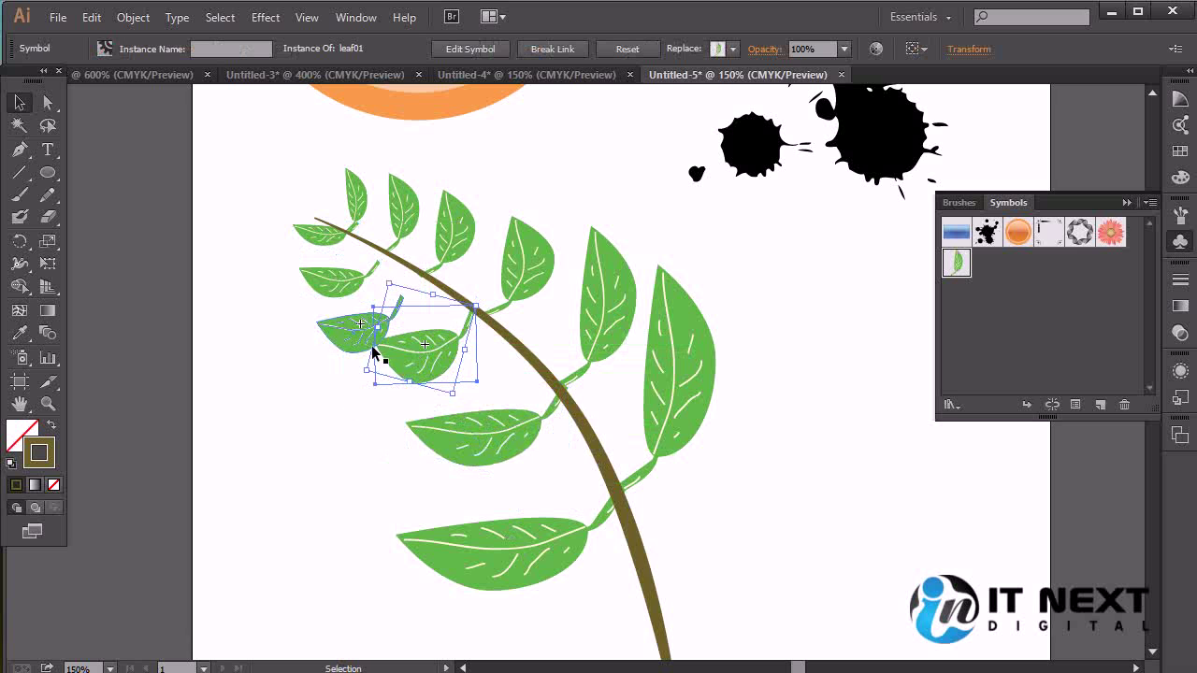
# Attach the remaining small leaves to the branch, and place a leaf copy at its tip, rotated upward and scaled down.
pyautogui.moveTo(350, 342); pyautogui.dragTo(314, 210)
pyautogui.click(302, 355)
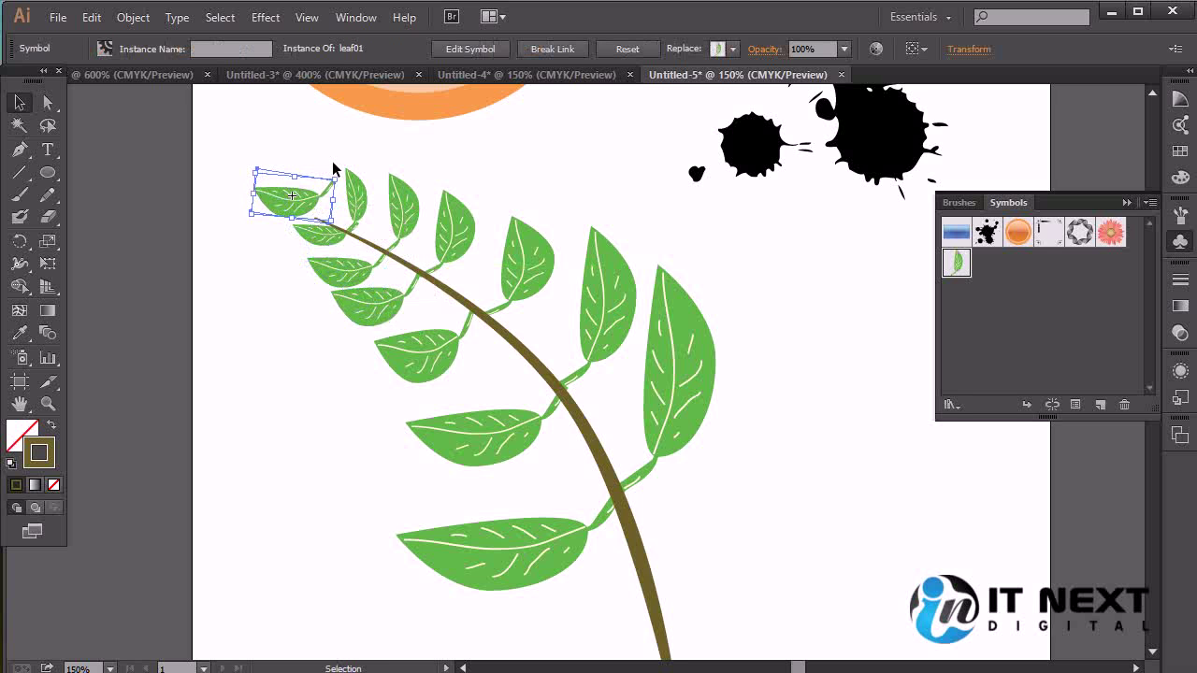
pyautogui.moveTo(337, 171); pyautogui.dragTo(343, 222)
pyautogui.hotkey('ctrl', '=')
pyautogui.hotkey('ctrl', '=')
pyautogui.hotkey('ctrl', '=')
pyautogui.moveTo(406, 288); pyautogui.dragTo(719, 541)
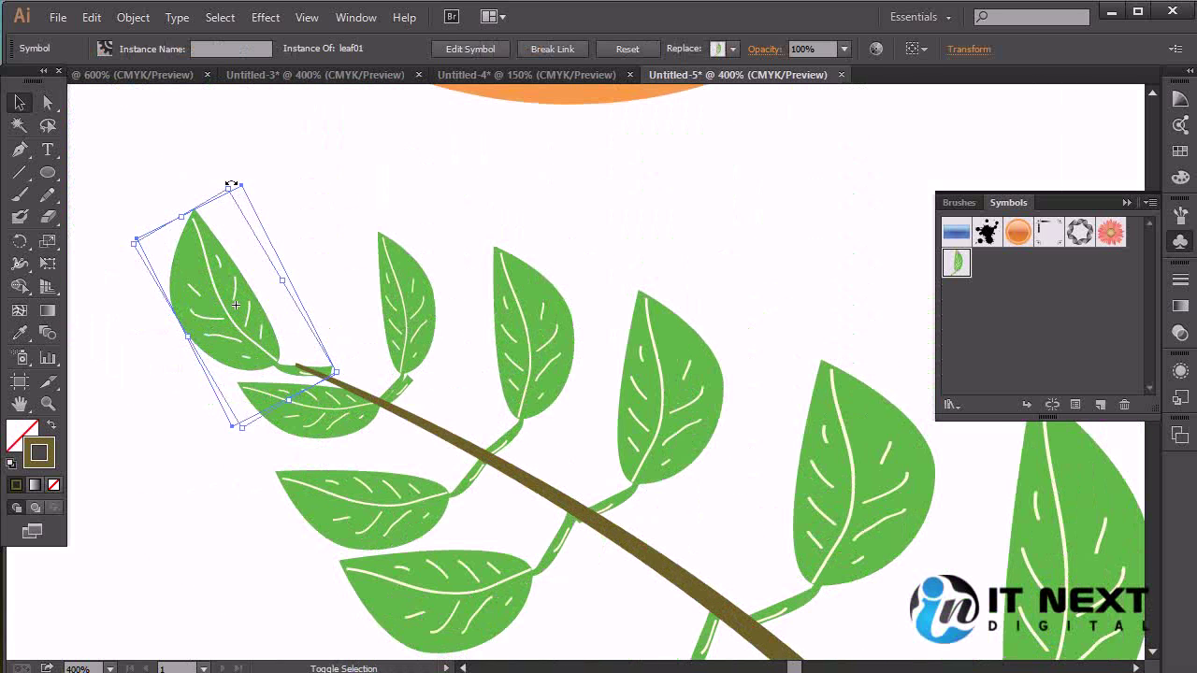
pyautogui.moveTo(231, 188); pyautogui.dragTo(233, 221)
pyautogui.moveTo(237, 337); pyautogui.dragTo(243, 318)
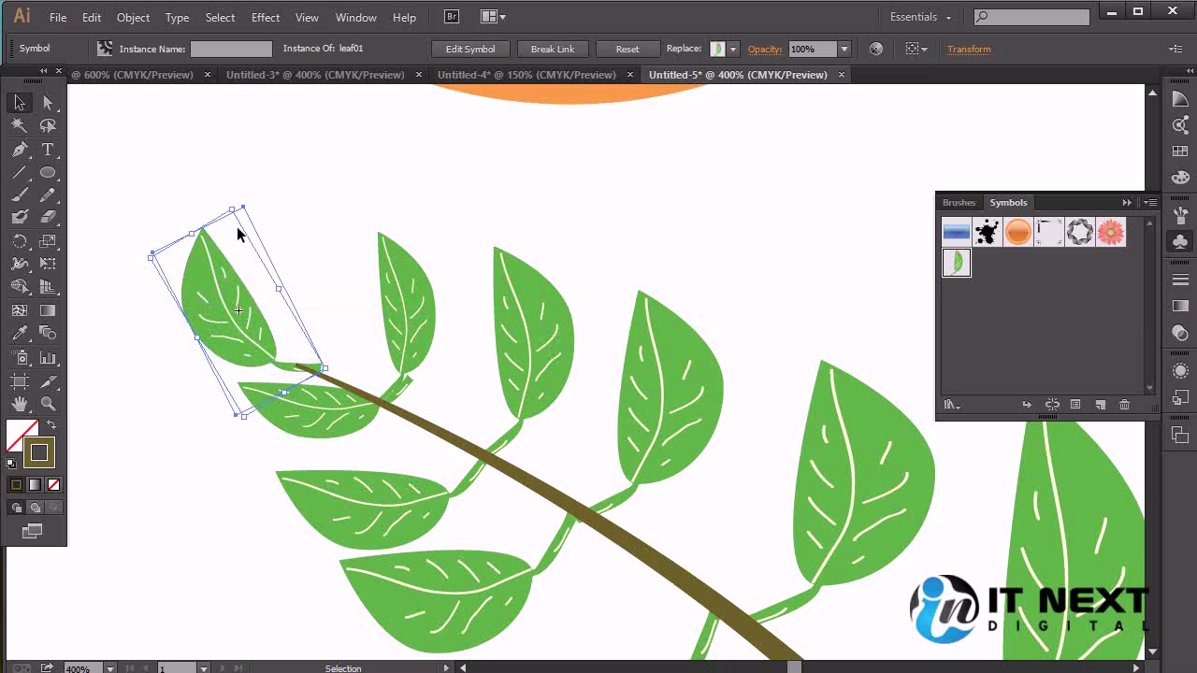
# Rotate the leaf at the branch tip clockwise until it stands nearly upright, and move its stalk onto the branch end.
pyautogui.moveTo(144, 252)
pyautogui.mouseDown()
pyautogui.moveTo(147, 237)
pyautogui.moveTo(155, 247)
pyautogui.mouseUp()
pyautogui.moveTo(235, 339); pyautogui.dragTo(246, 334)
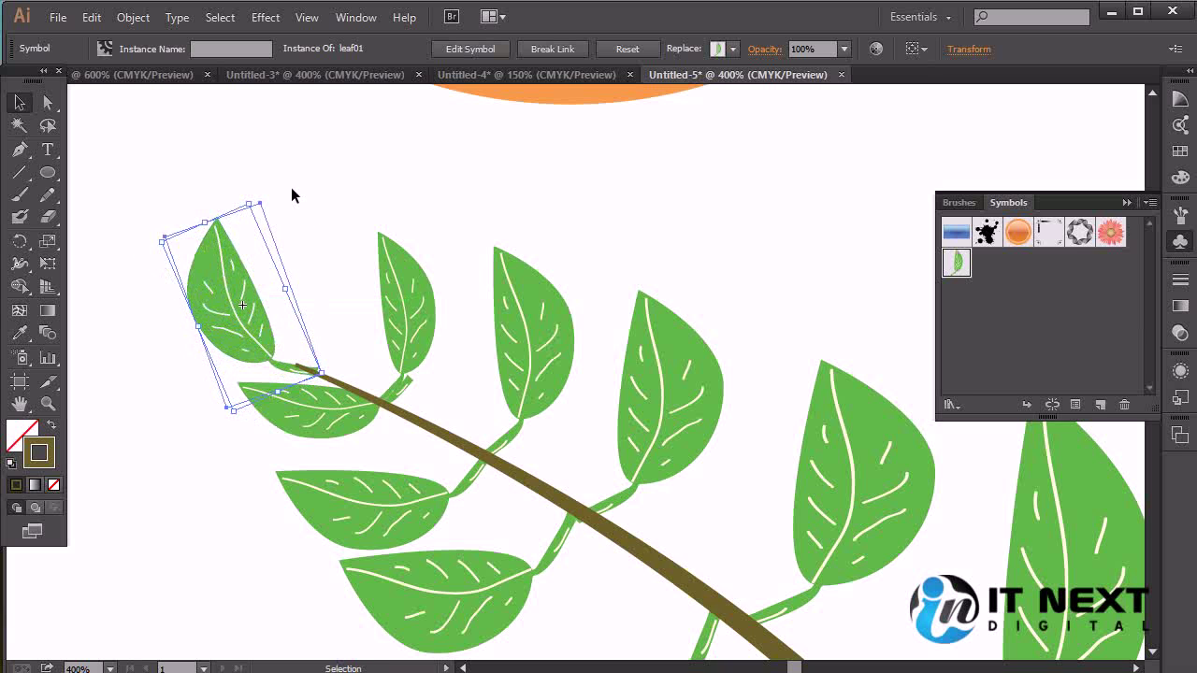
pyautogui.moveTo(258, 203); pyautogui.dragTo(306, 198)
pyautogui.moveTo(250, 314); pyautogui.dragTo(278, 293)
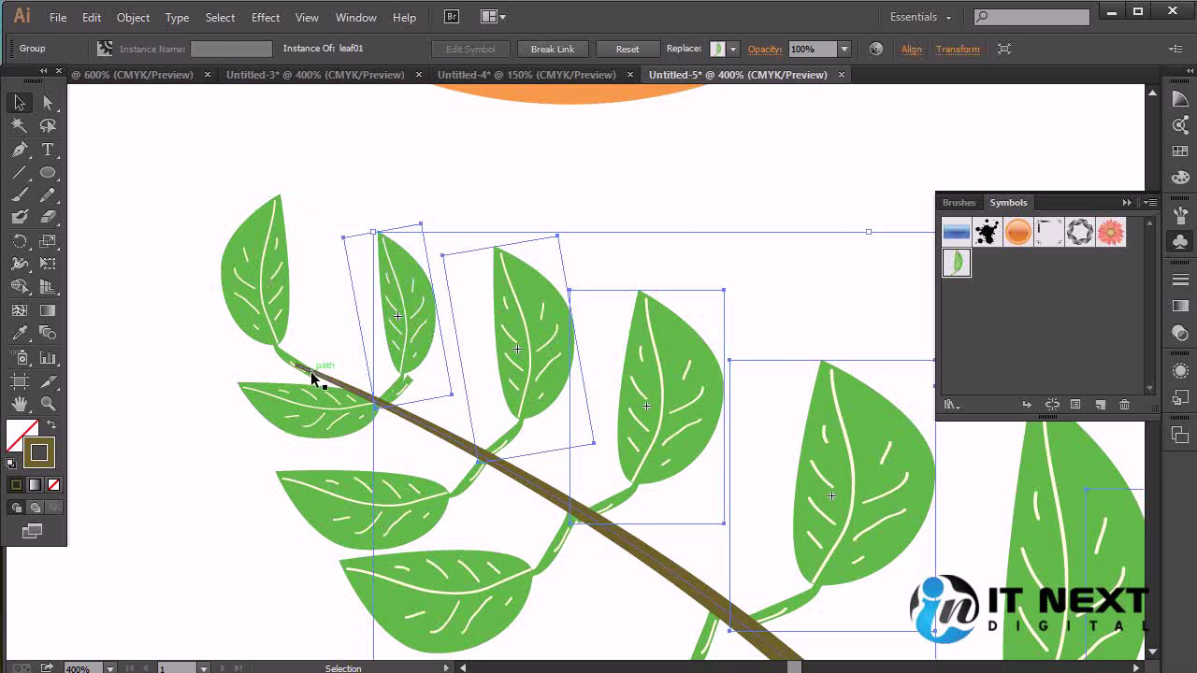
# Scale the tip leaf down slightly and reposition it so its stalk meets the end of the branch.
pyautogui.click(313, 376)
pyautogui.click(364, 282)
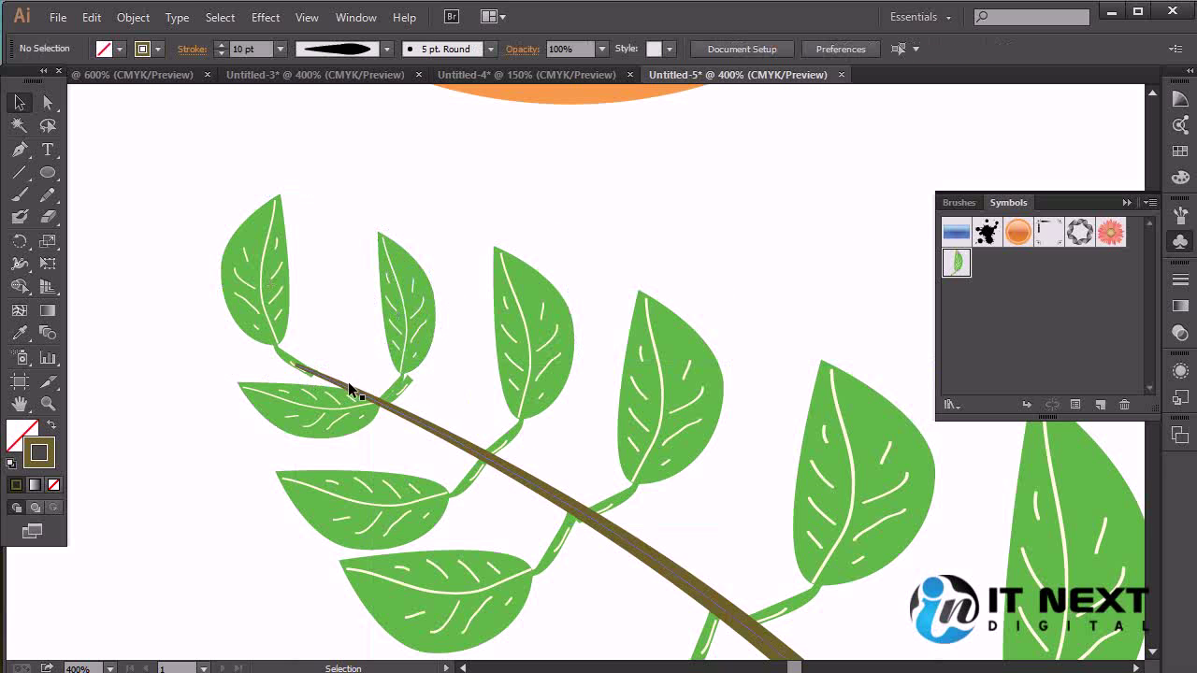
pyautogui.click(349, 385)
pyautogui.click(339, 327)
pyautogui.click(285, 353)
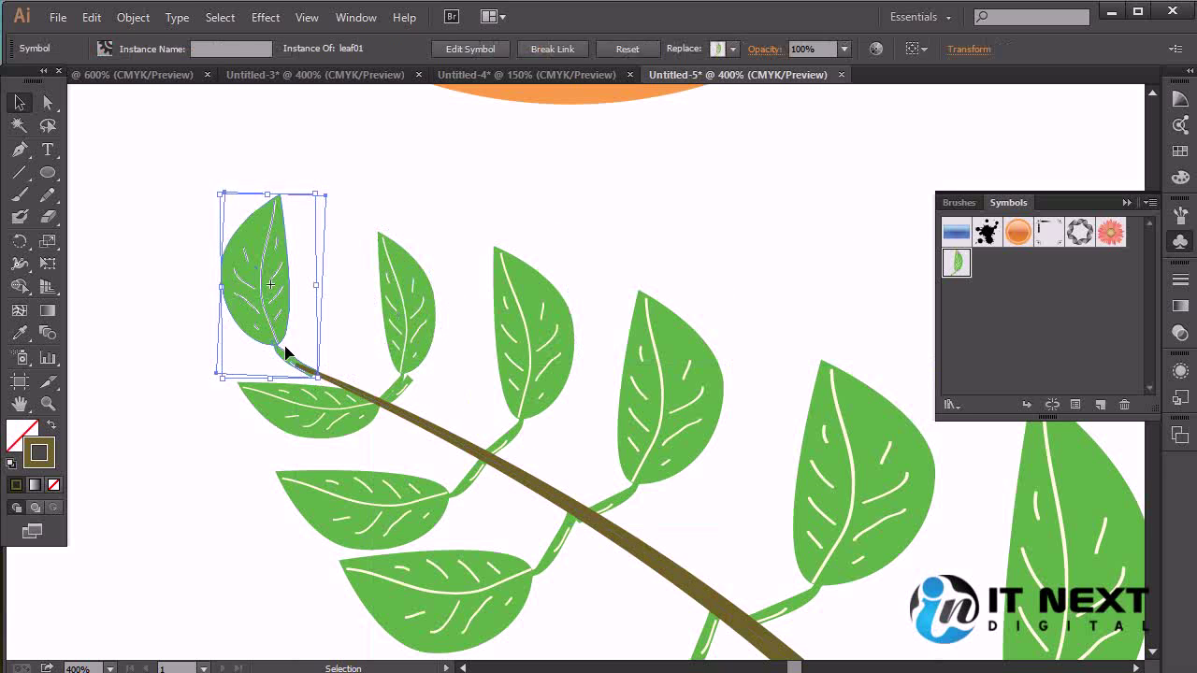
pyautogui.moveTo(316, 195); pyautogui.dragTo(311, 233)
pyautogui.moveTo(264, 348); pyautogui.dragTo(280, 344)
pyautogui.click(339, 335)
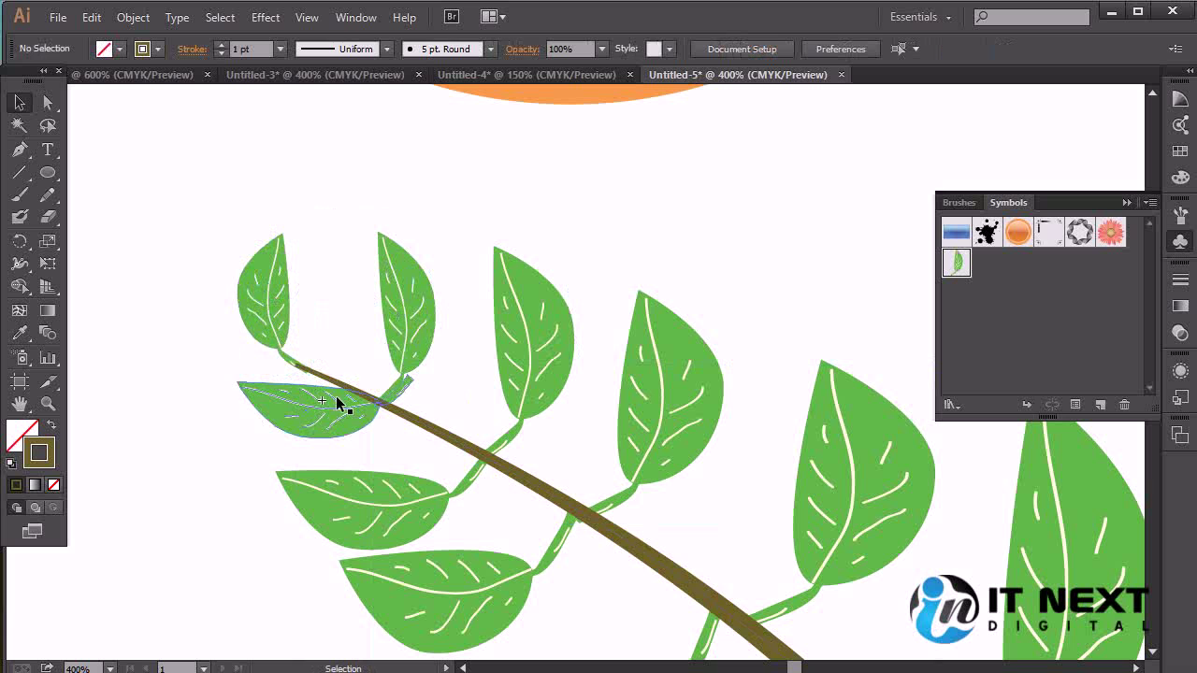
# Select the branch path and turn off the Only Web Colors restriction for its stroke color.
pyautogui.press('a')
pyautogui.hotkey('ctrl', '-')
pyautogui.hotkey('ctrl', '-')
pyautogui.hotkey('ctrl', '-')
pyautogui.hotkey('ctrl', '-')
pyautogui.hotkey('ctrl', '+')
pyautogui.click(686, 510)
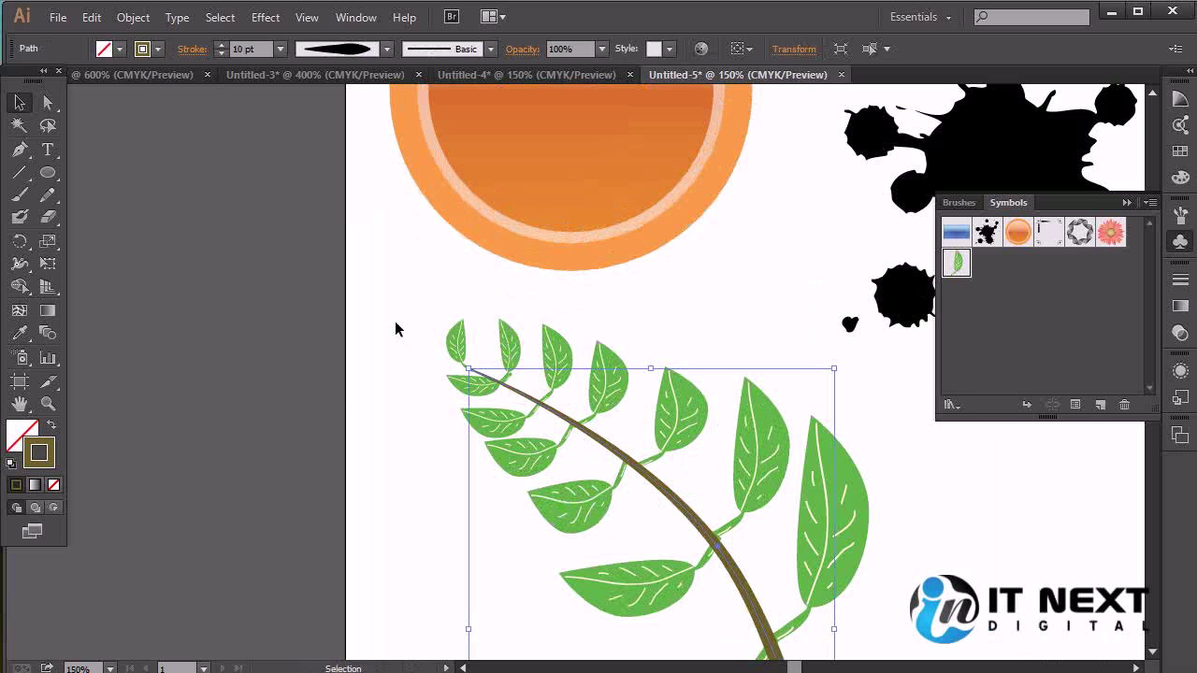
pyautogui.doubleClick(39, 454)
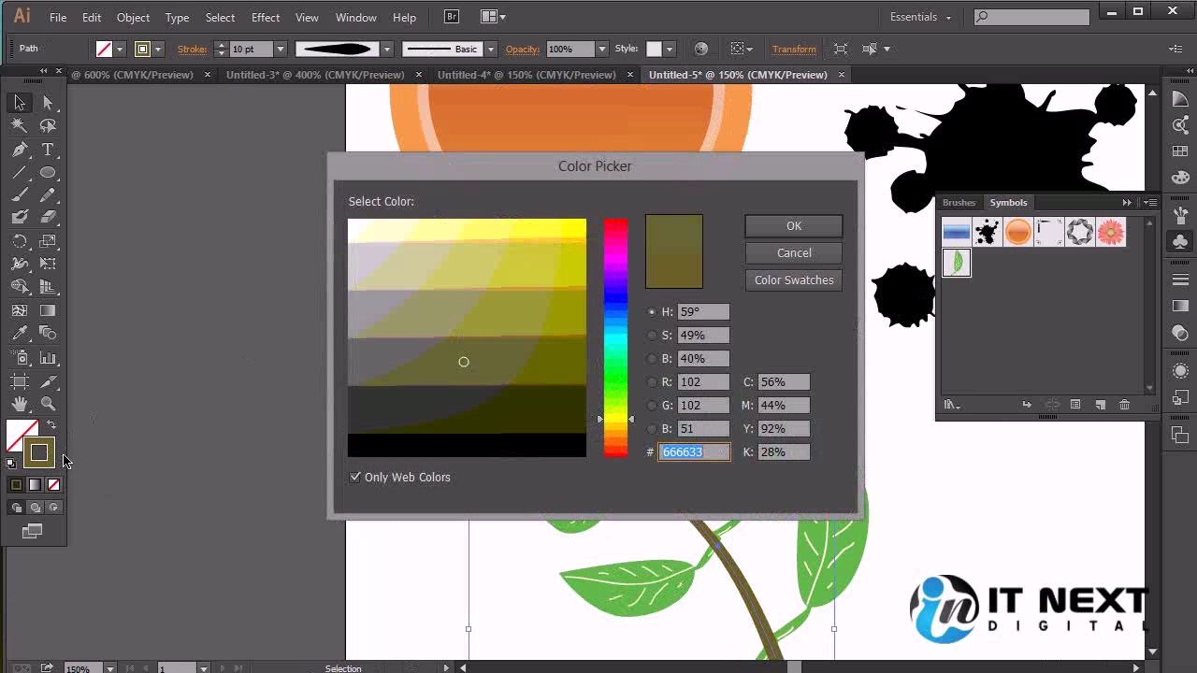
pyautogui.click(402, 481)
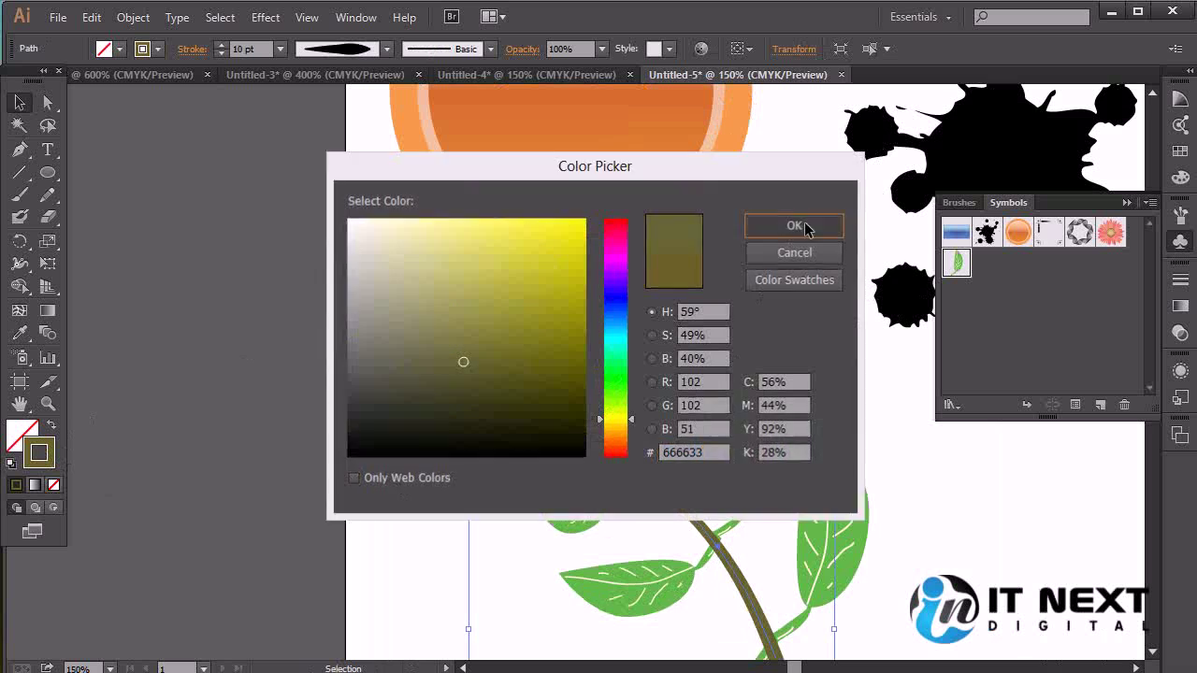
pyautogui.click(794, 225)
# Try to sample a leaf's color onto the selected branch with the Eyedropper, and undo the attempt.
pyautogui.press('i')
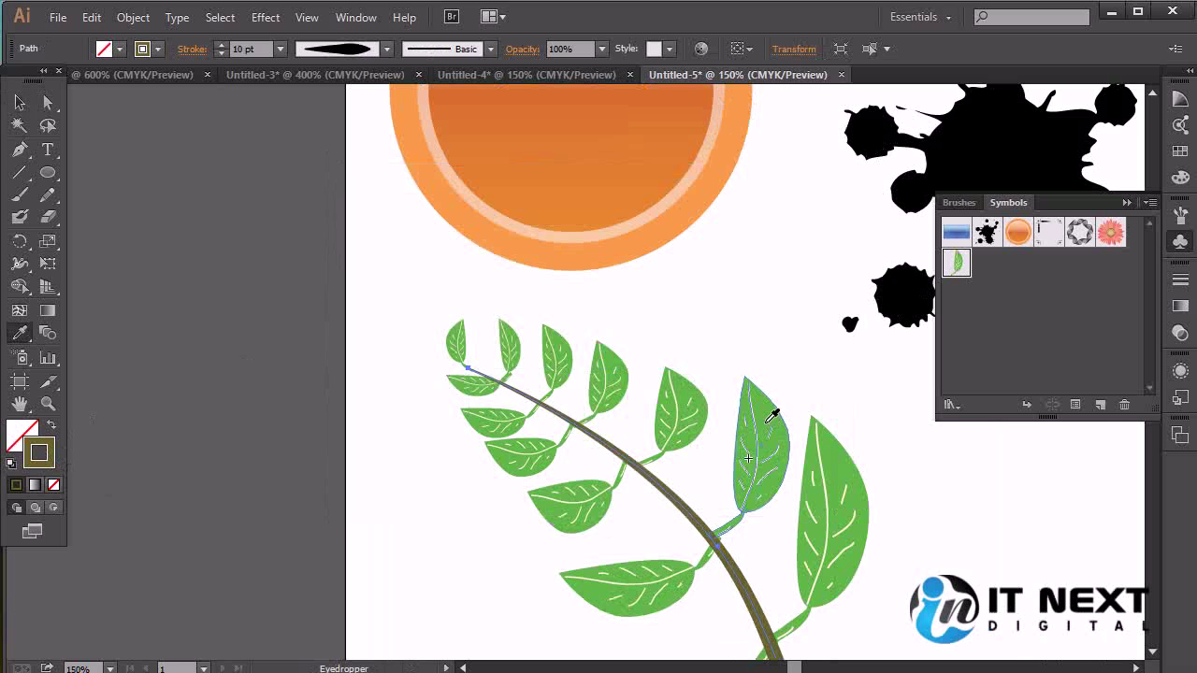
pyautogui.click(765, 422)
pyautogui.hotkey('ctrl', 'z')
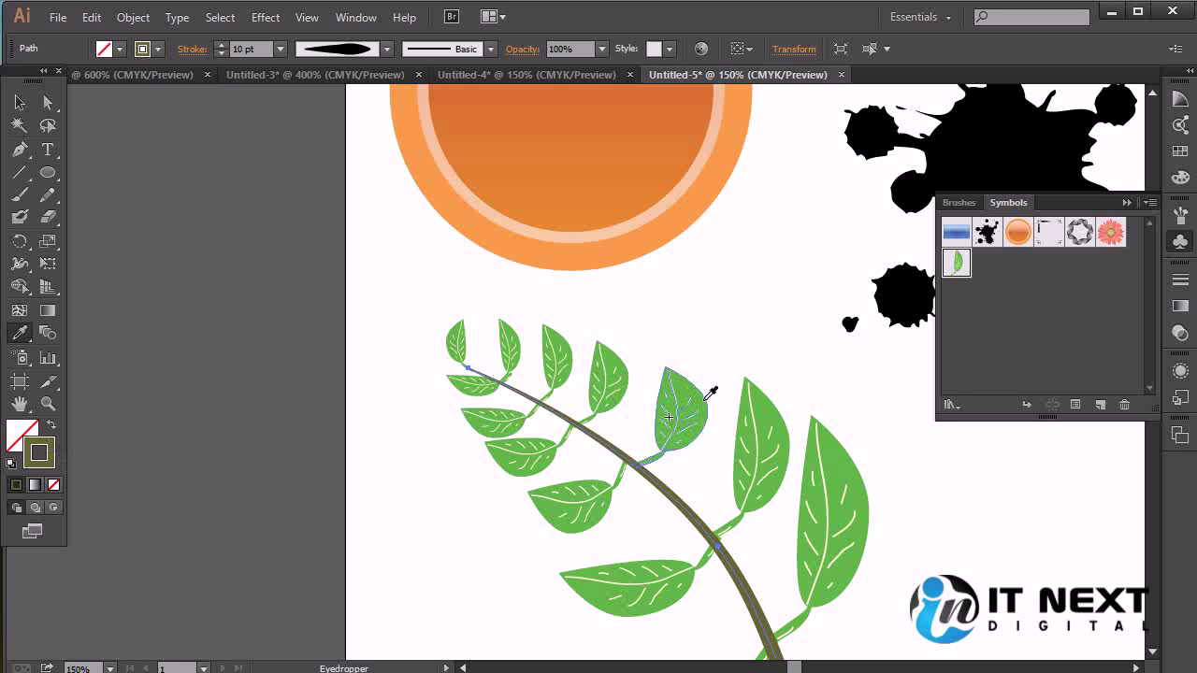
# Deselect the branch, sample a leaf's green with the Eyedropper, and copy the hex code of that fill color.
pyautogui.keyDown('ctrl'); pyautogui.click(430, 260); pyautogui.keyUp('ctrl')
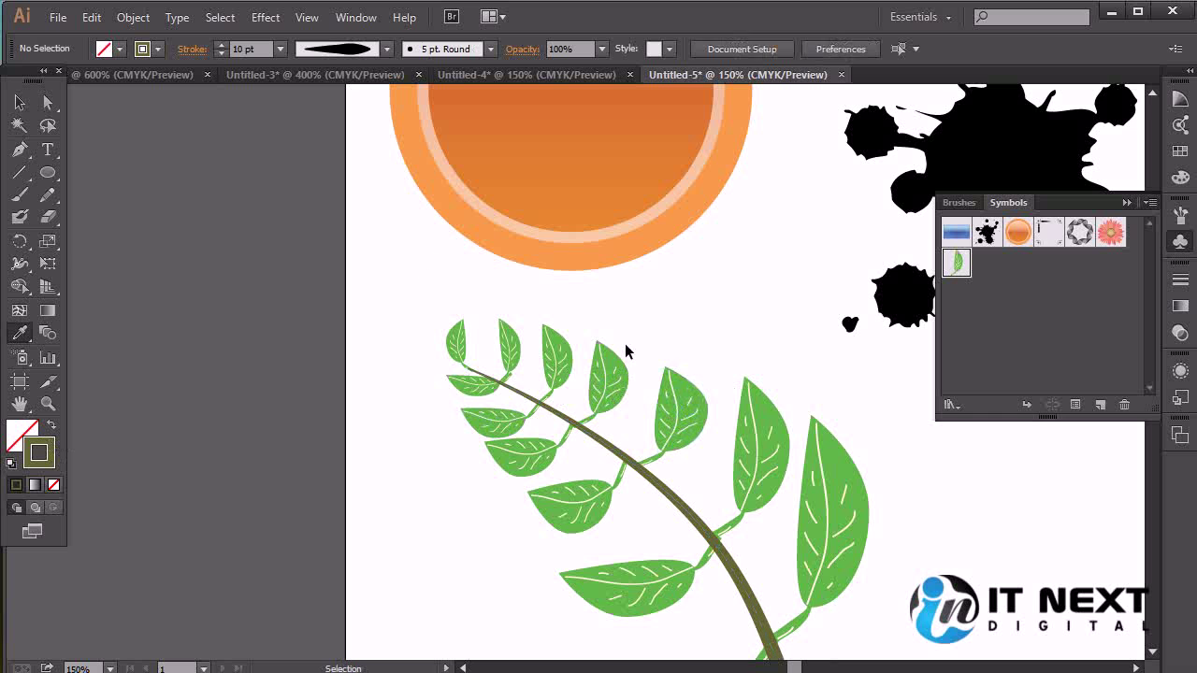
pyautogui.click(764, 416)
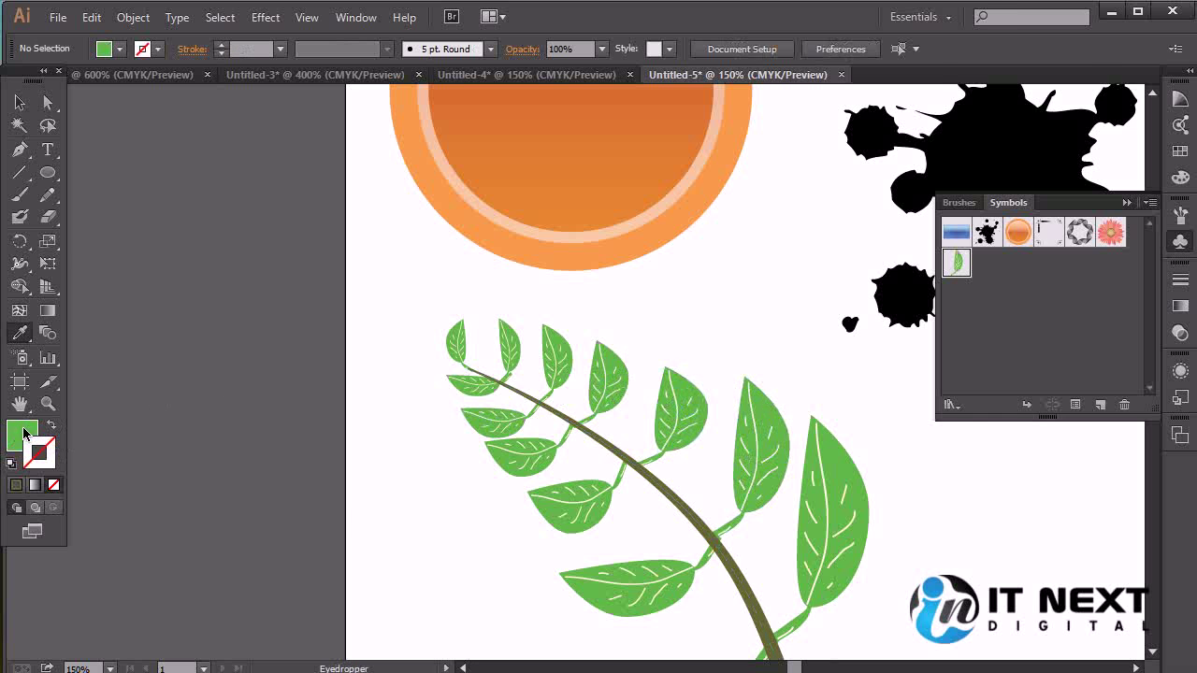
pyautogui.doubleClick(22, 434)
pyautogui.rightClick(695, 451)
pyautogui.click(716, 505)
pyautogui.click(783, 229)
pyautogui.click(940, 488)
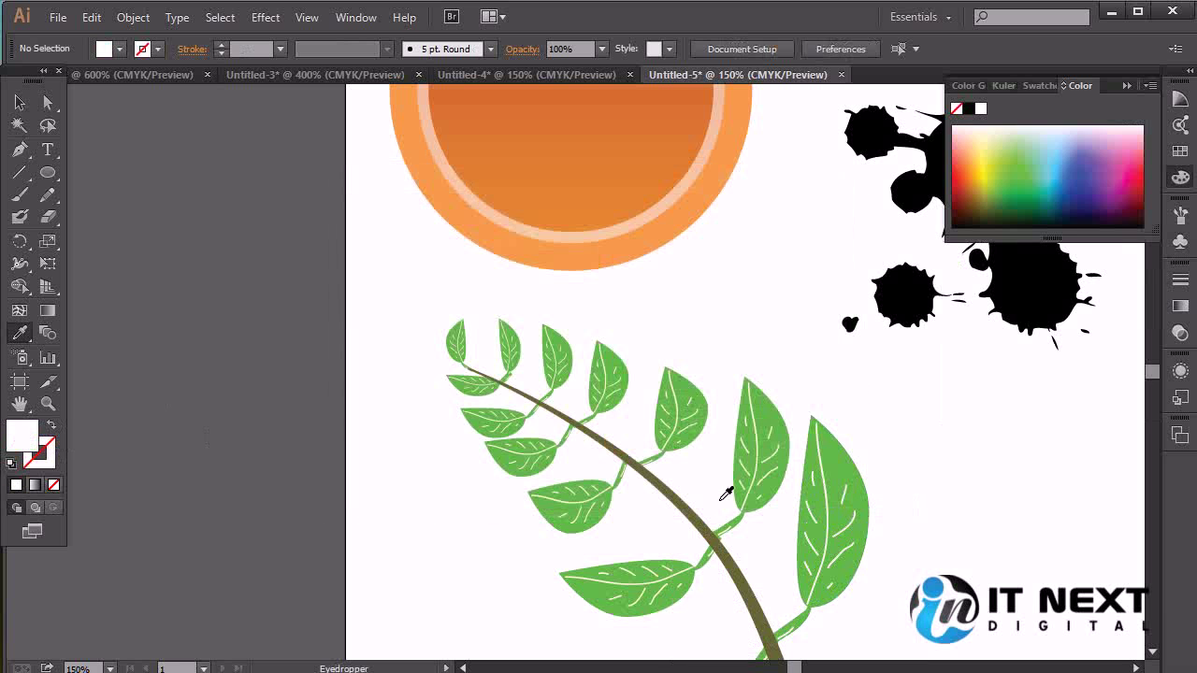
# Set the branch's stroke color to the copied leaf green, hex 60bb46, and deselect it.
pyautogui.keyDown('ctrl'); pyautogui.click(659, 486); pyautogui.keyUp('ctrl')
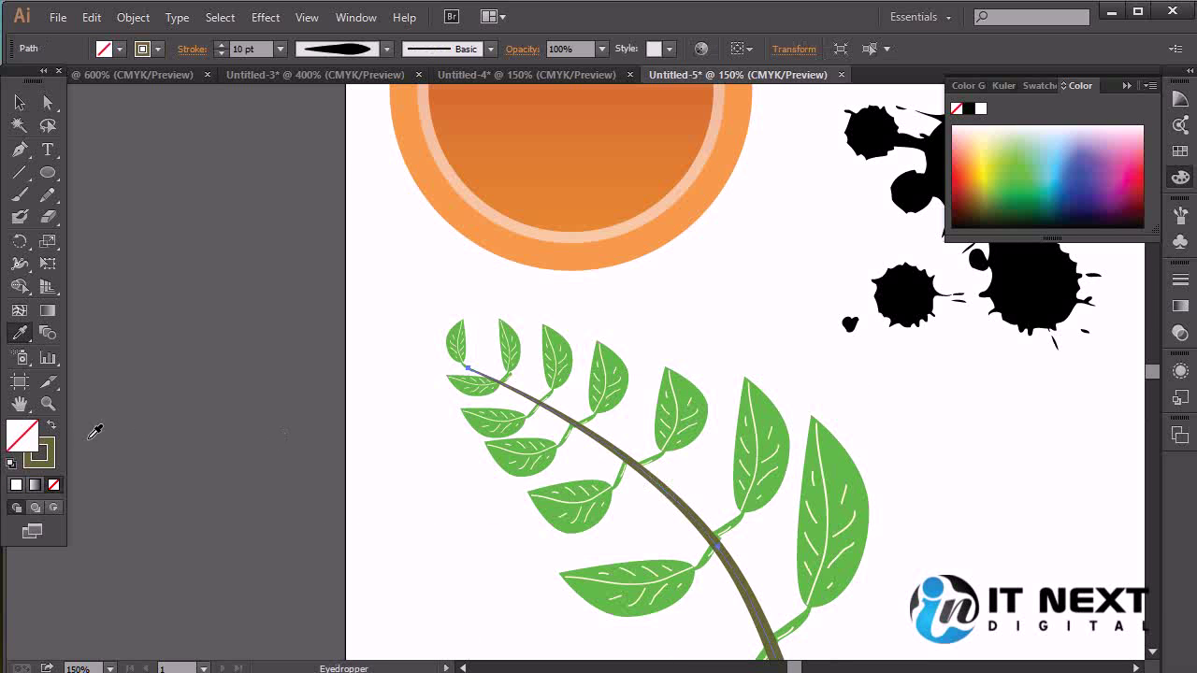
pyautogui.click(52, 460)
pyautogui.doubleClick(53, 465)
pyautogui.hotkey('ctrl', 'v')
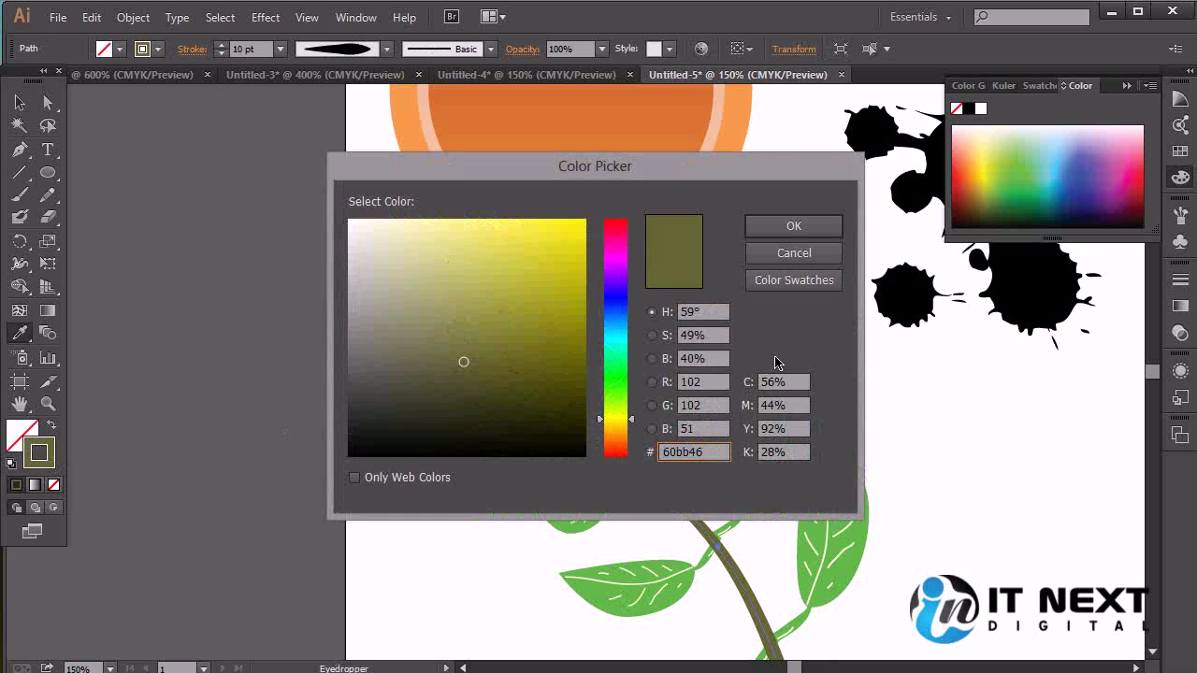
pyautogui.click(782, 226)
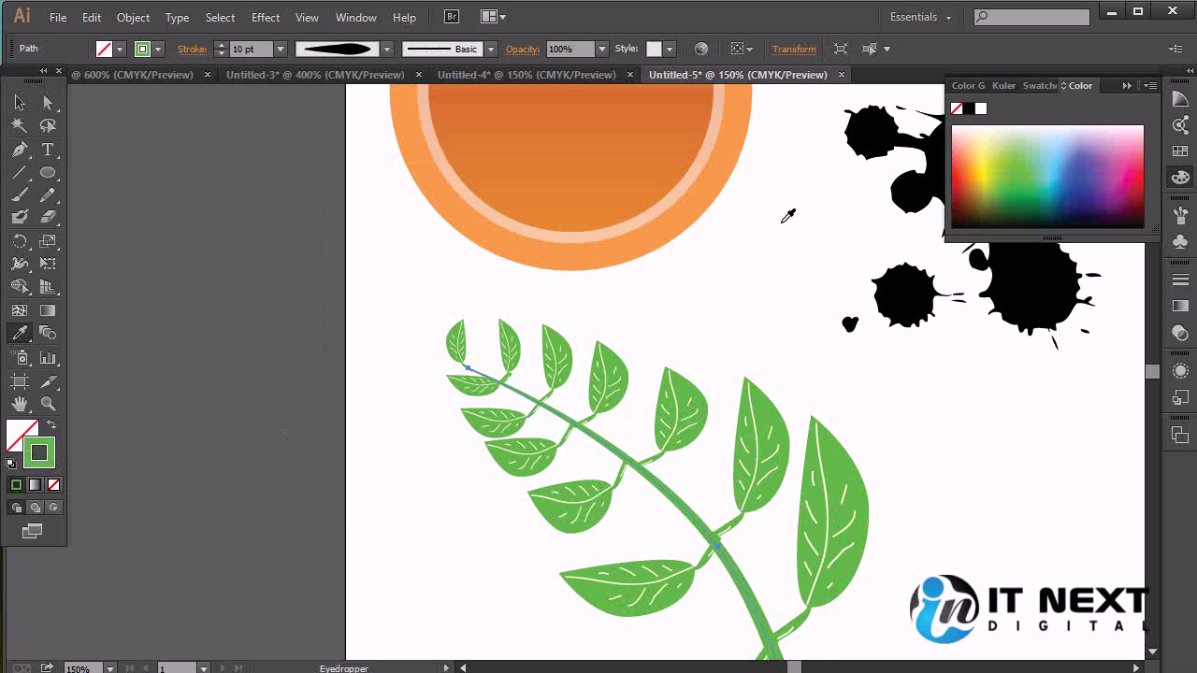
pyautogui.click(19, 102)
pyautogui.click(675, 296)
# Move the lowest leaf on the inner side of the branch slightly up and left to adjust where its stalk attaches.
pyautogui.moveTo(783, 452); pyautogui.dragTo(713, 235)
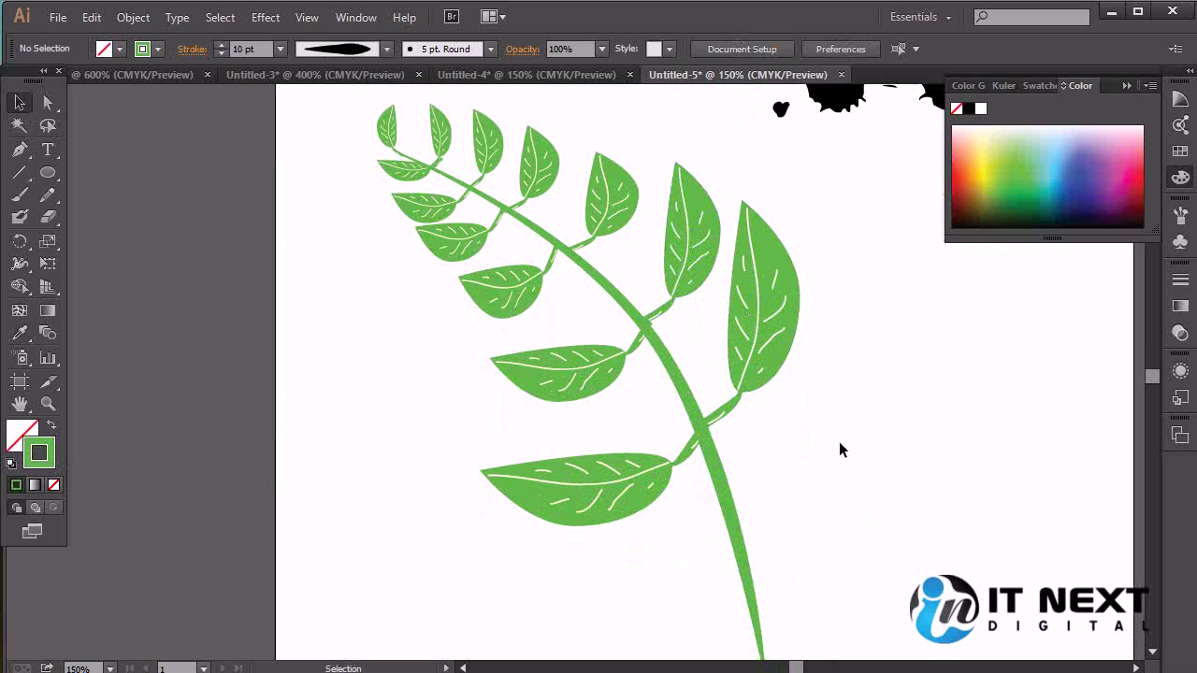
pyautogui.scroll(2, 839, 450)
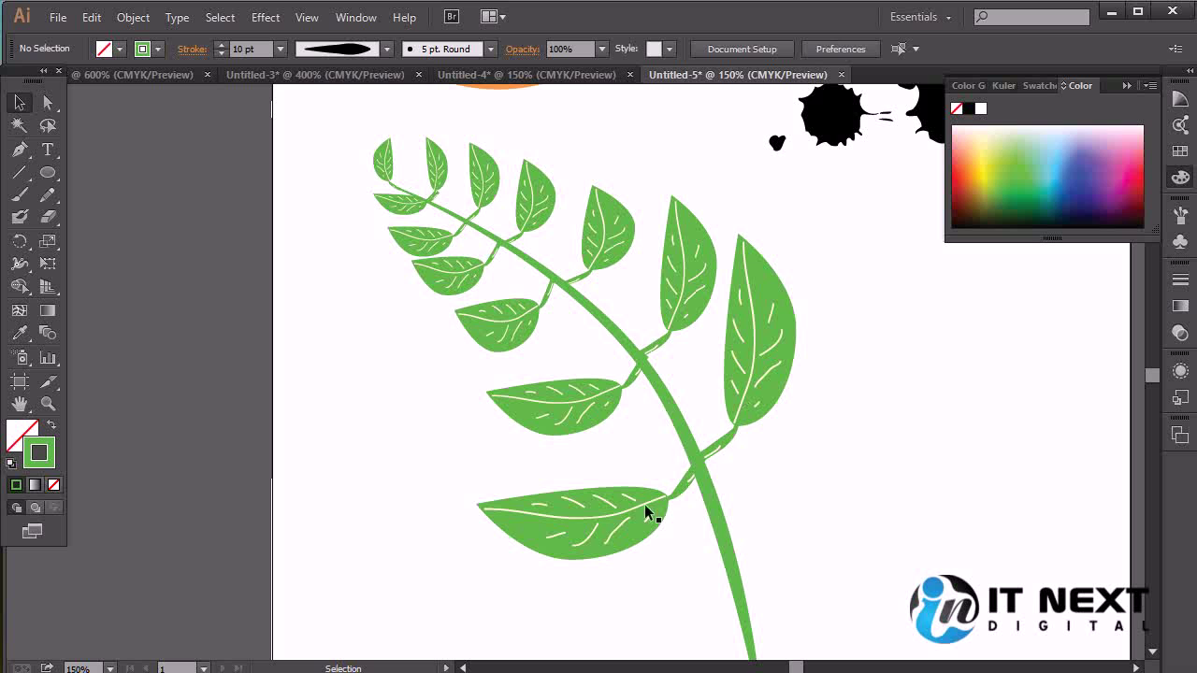
pyautogui.moveTo(648, 529)
pyautogui.mouseDown()
pyautogui.moveTo(651, 539)
pyautogui.moveTo(636, 511)
pyautogui.mouseUp()
pyautogui.click(930, 486)
pyautogui.moveTo(883, 364); pyautogui.dragTo(824, 443)
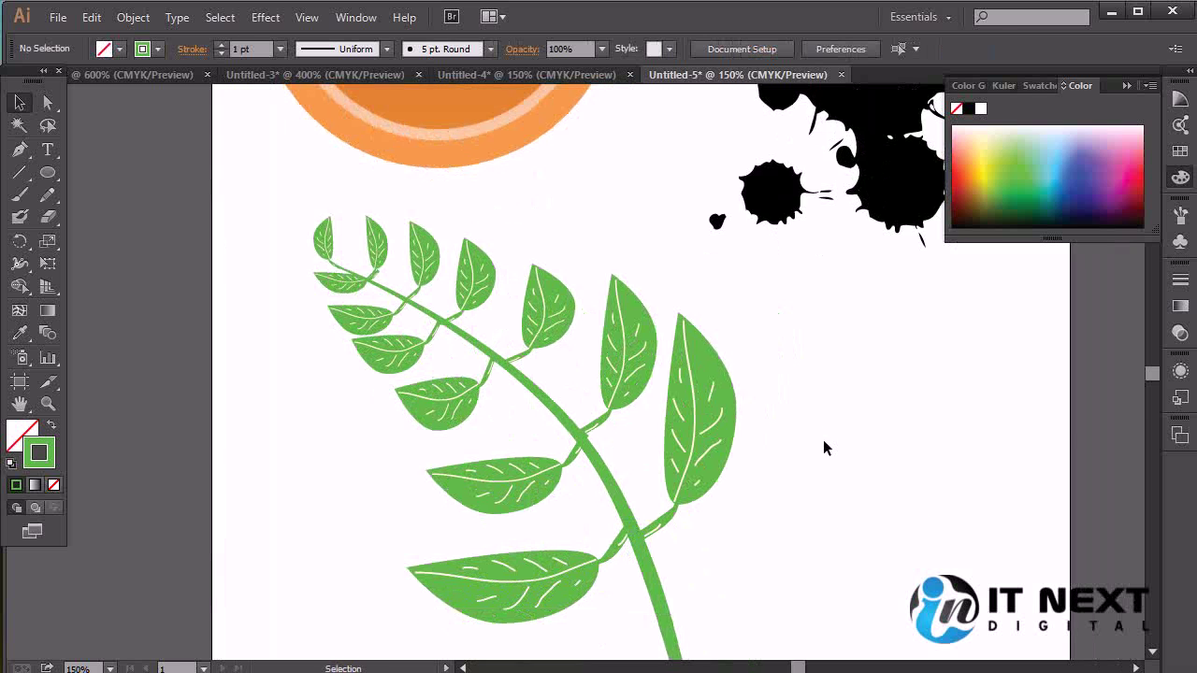
# Move the black ink splatter and the orange circle up, away from the leafy branch.
pyautogui.hotkey('ctrl', '-')
pyautogui.hotkey('ctrl', '-')
pyautogui.moveTo(663, 574)
pyautogui.mouseDown()
pyautogui.moveTo(569, 508)
pyautogui.moveTo(430, 299)
pyautogui.mouseUp()
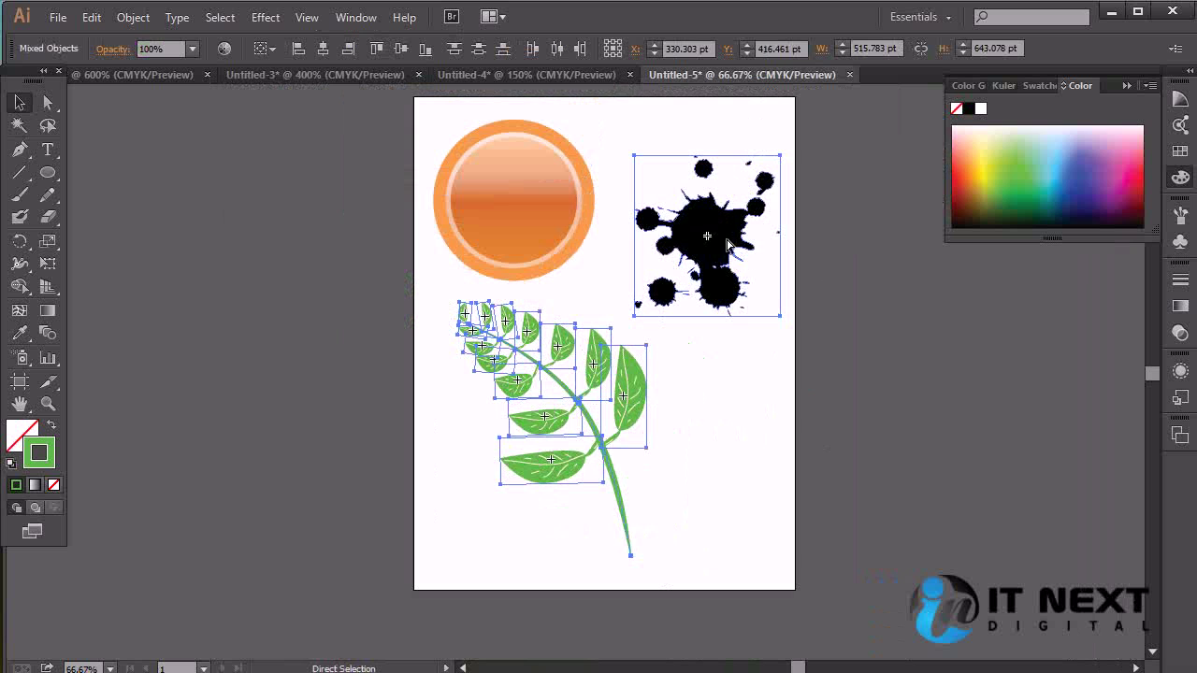
pyautogui.click(665, 200)
pyautogui.moveTo(731, 245)
pyautogui.mouseDown()
pyautogui.moveTo(841, 164)
pyautogui.moveTo(829, 151)
pyautogui.mouseUp()
pyautogui.moveTo(544, 240); pyautogui.dragTo(555, 181)
# Select the branch with all its leaves and group them.
pyautogui.moveTo(443, 286); pyautogui.dragTo(715, 566)
pyautogui.press('a')
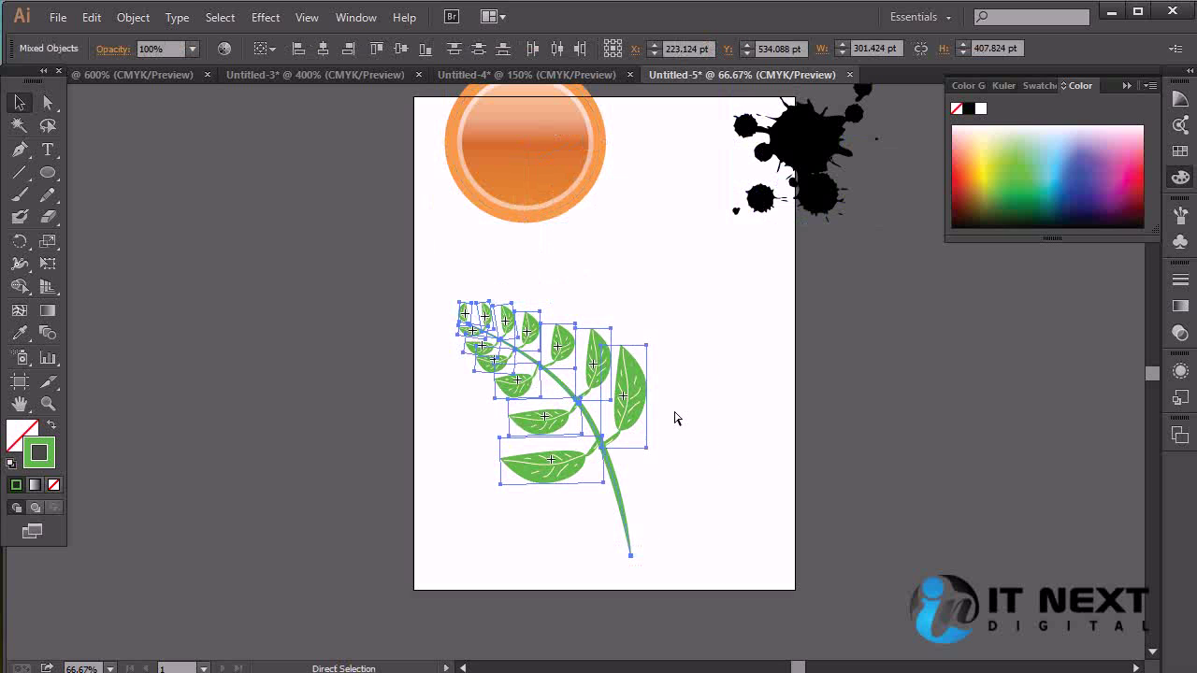
pyautogui.hotkey('ctrl', 'g')
pyautogui.press('v')
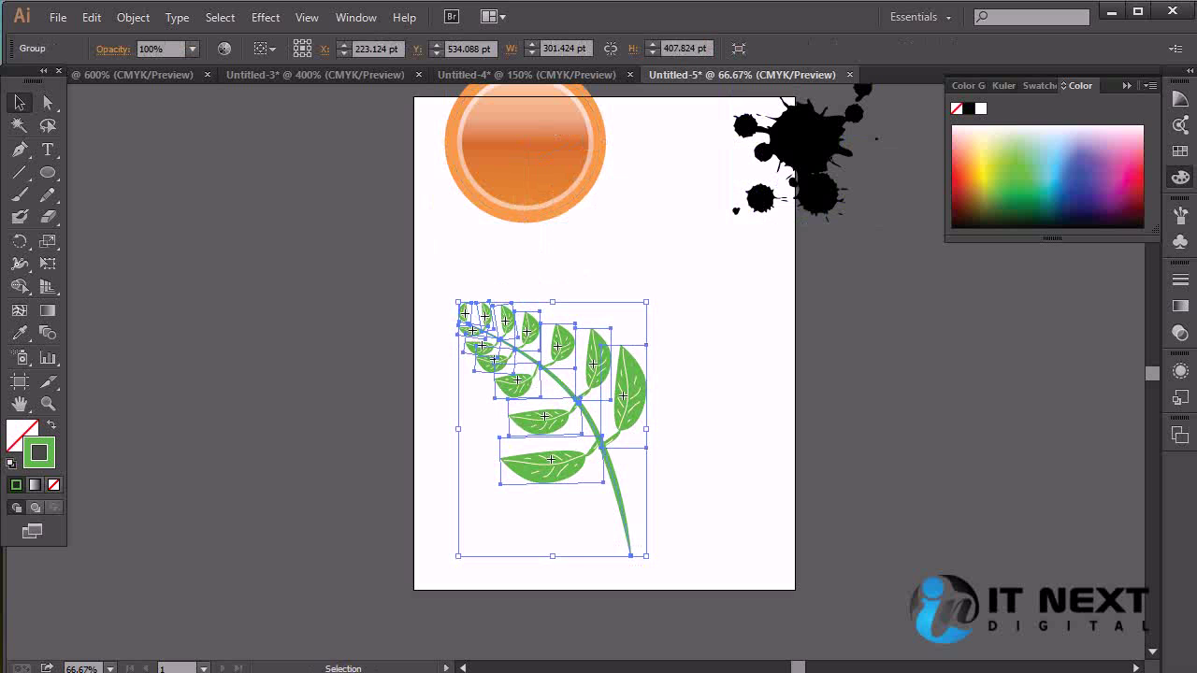
# Create a new Movie Clip symbol named "dal" from the grouped leafy branch.
pyautogui.click(1180, 242)
pyautogui.moveTo(542, 365); pyautogui.dragTo(991, 302)
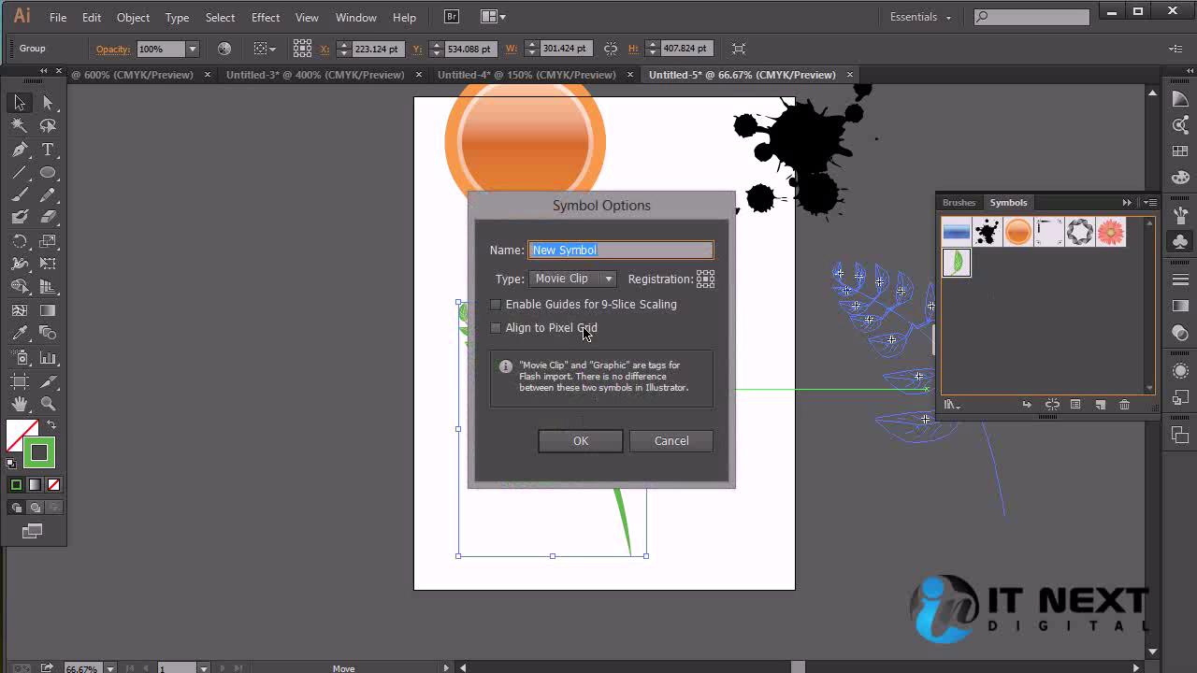
pyautogui.write('dal')
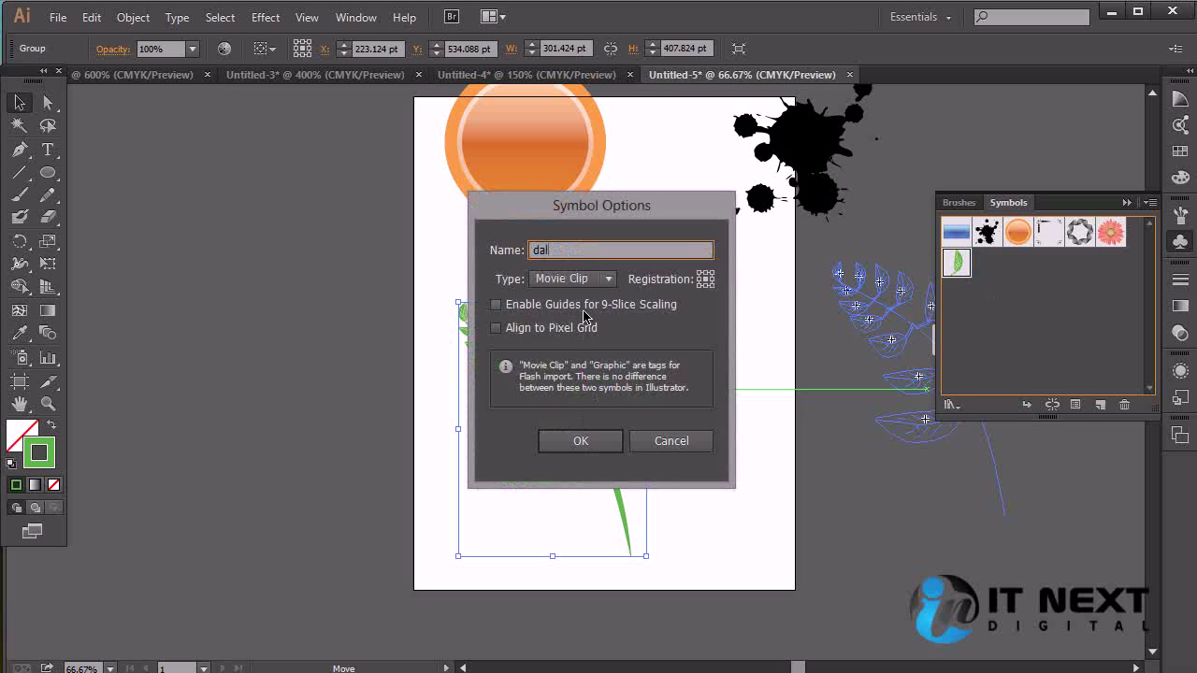
pyautogui.press('Return')
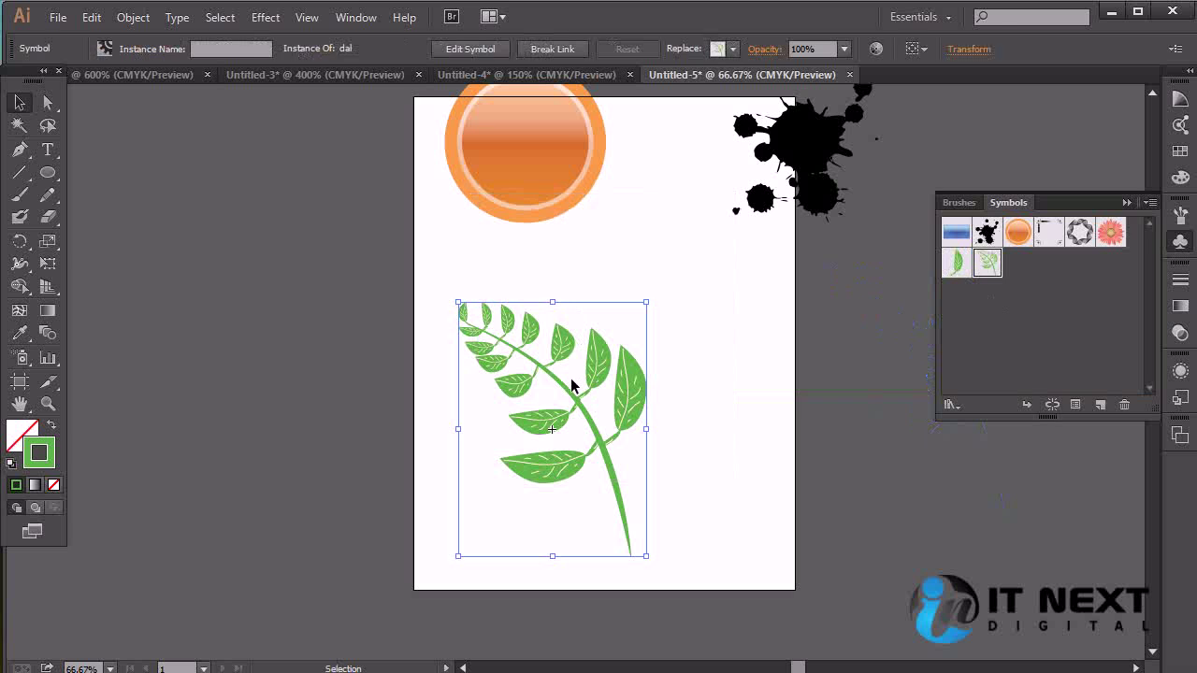
# Replace the branch on the artboard with one leaf01 instance and one dal instance placed side by side.
pyautogui.press('Delete')
pyautogui.moveTo(955, 262); pyautogui.dragTo(738, 345)
pyautogui.moveTo(998, 279); pyautogui.dragTo(728, 352)
pyautogui.click(857, 608)
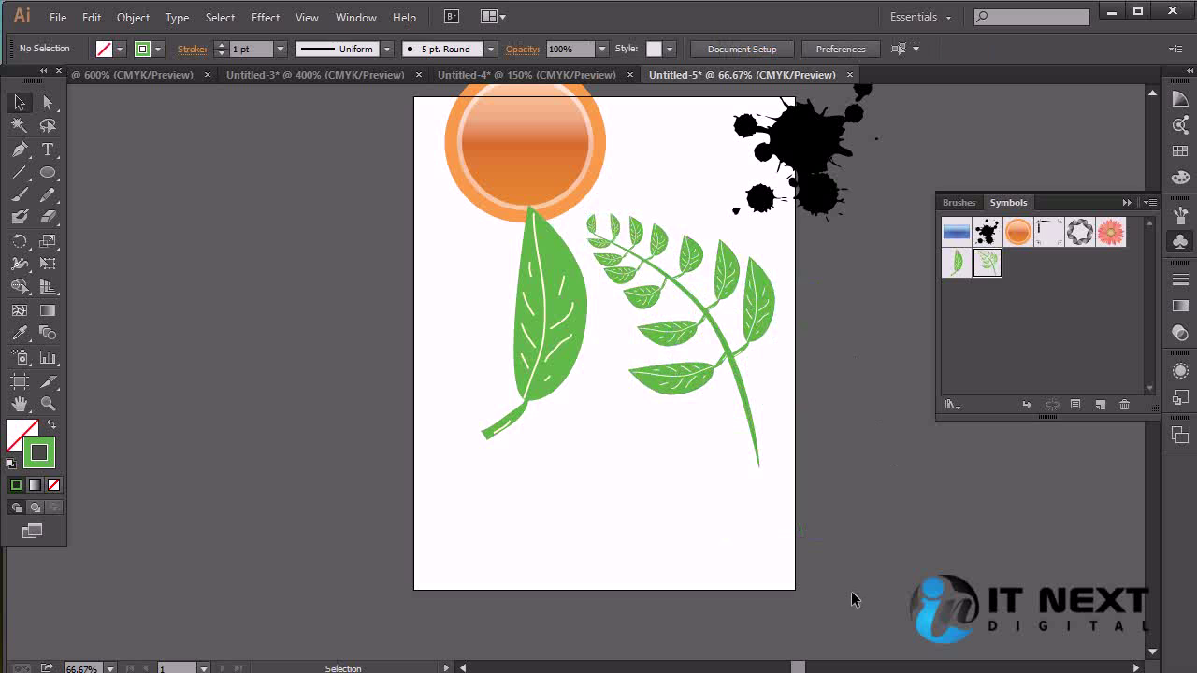
# Move the dal instance slightly down on the artboard and deselect it.
pyautogui.moveTo(725, 349); pyautogui.dragTo(739, 383)
pyautogui.click(878, 478)
pyautogui.click(878, 541)
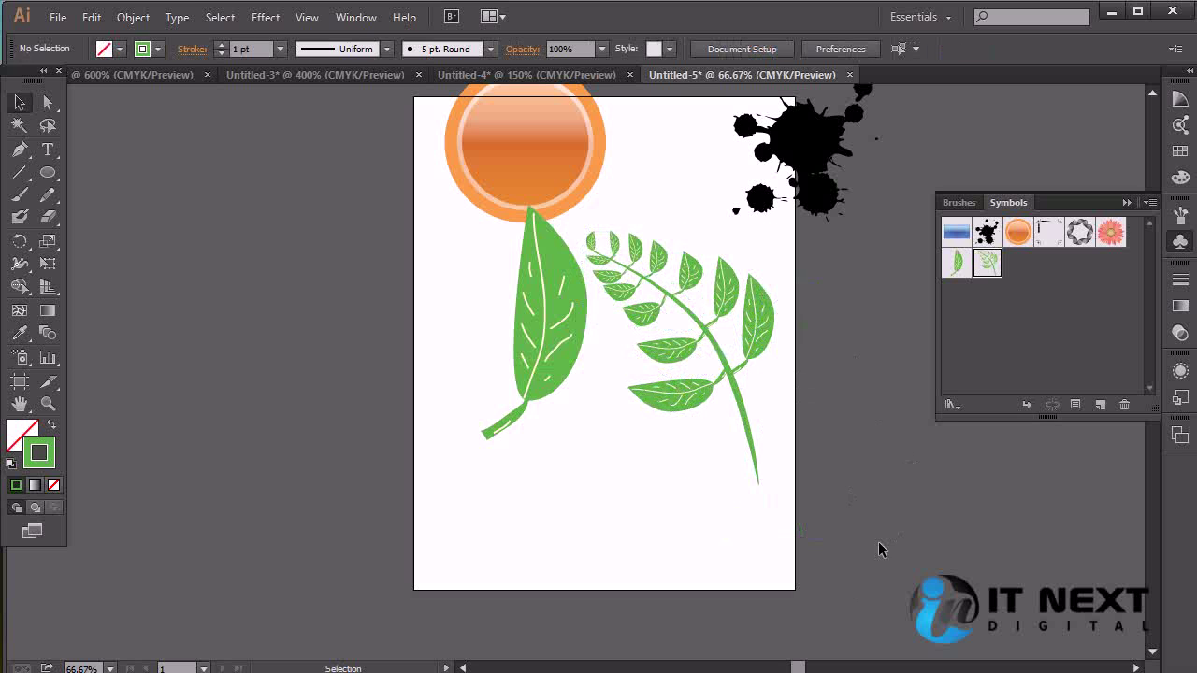